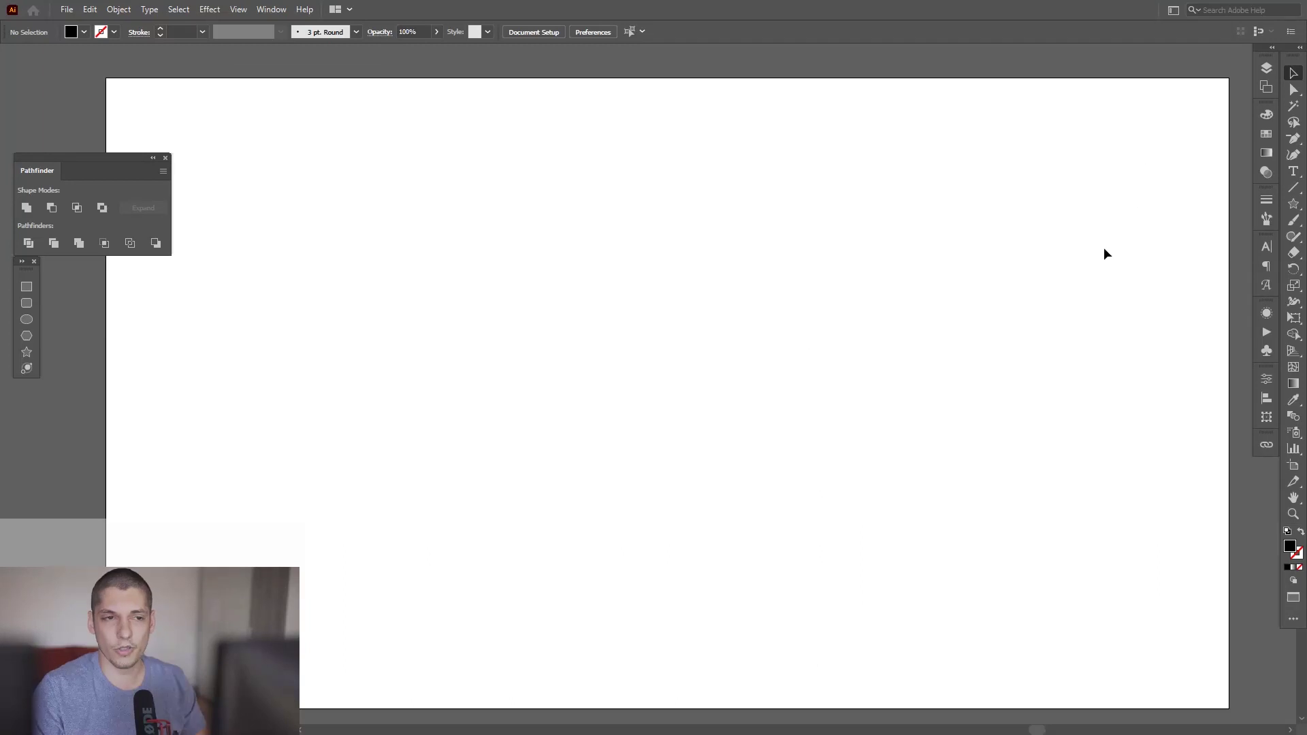
Draw a black square about 80 px wide near the upper middle of the artboard with the Rectangle tool
left_click(1292, 205)
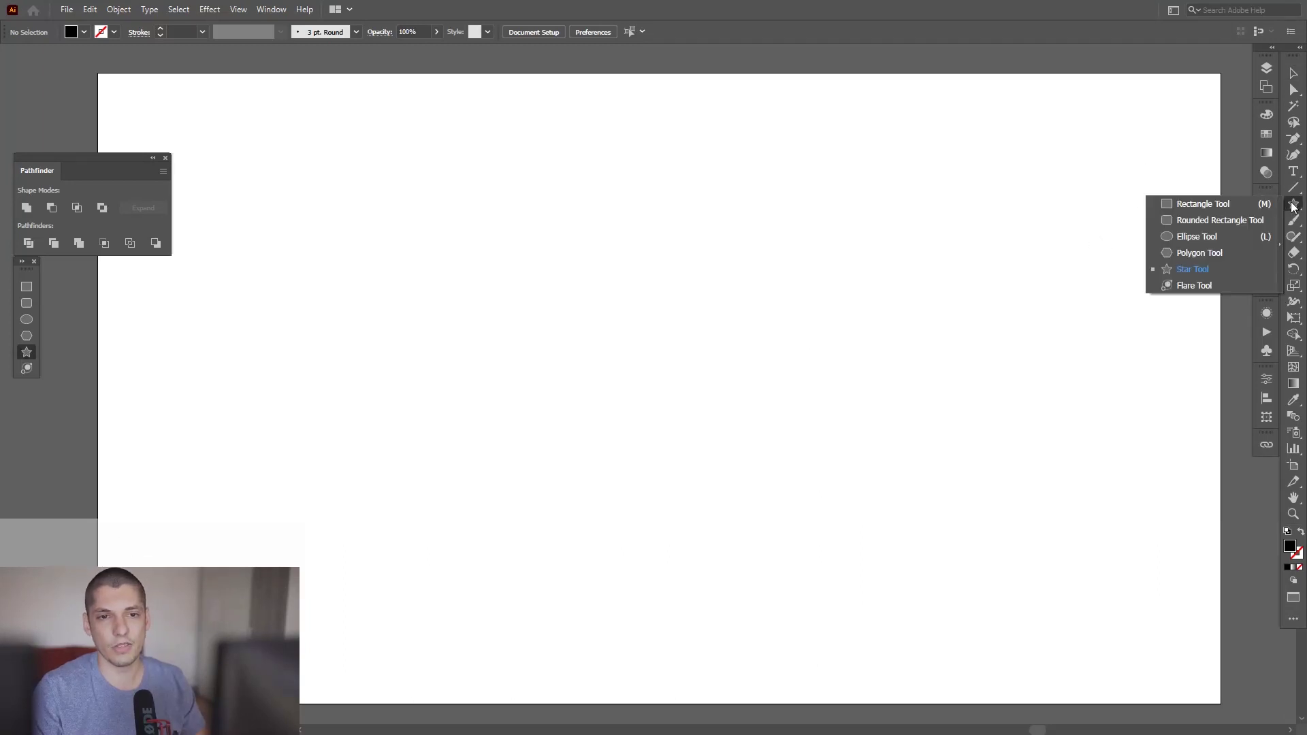
left_click(1227, 205)
key("space")
left_click_drag(344, 175, 400, 184)
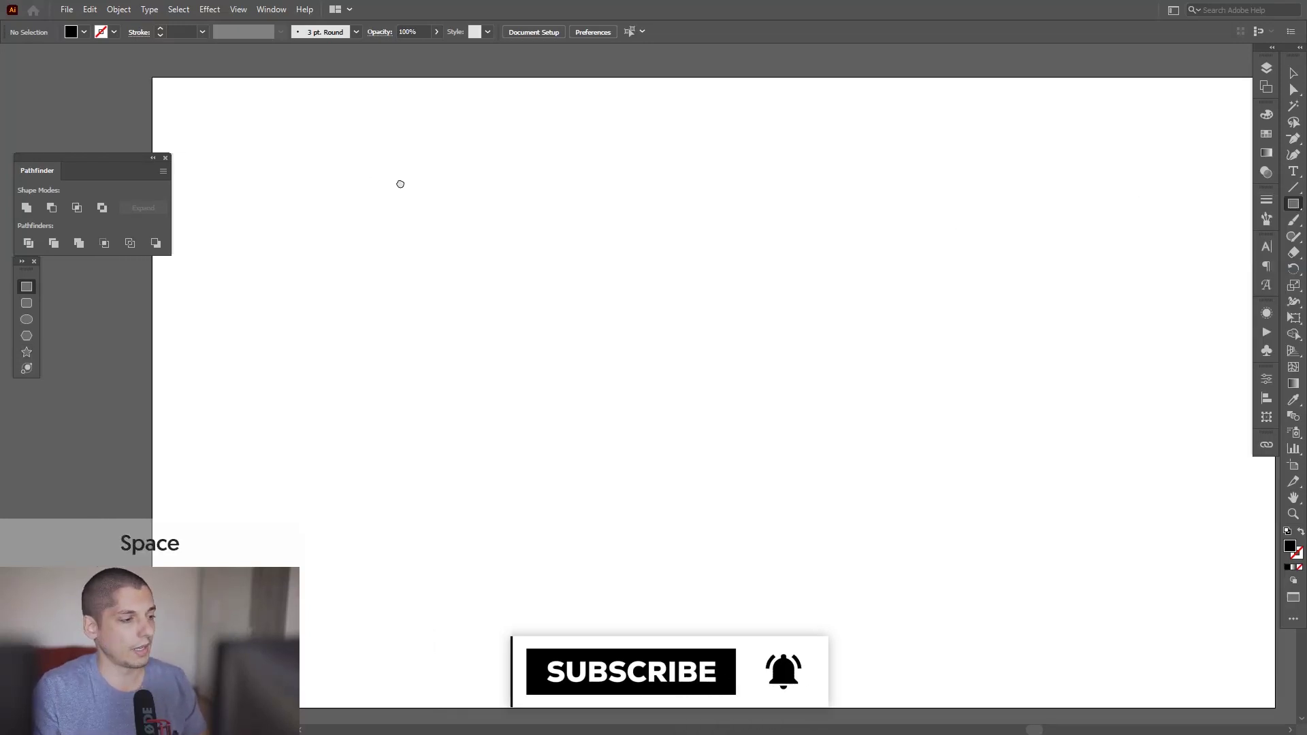
key("shift+alt")
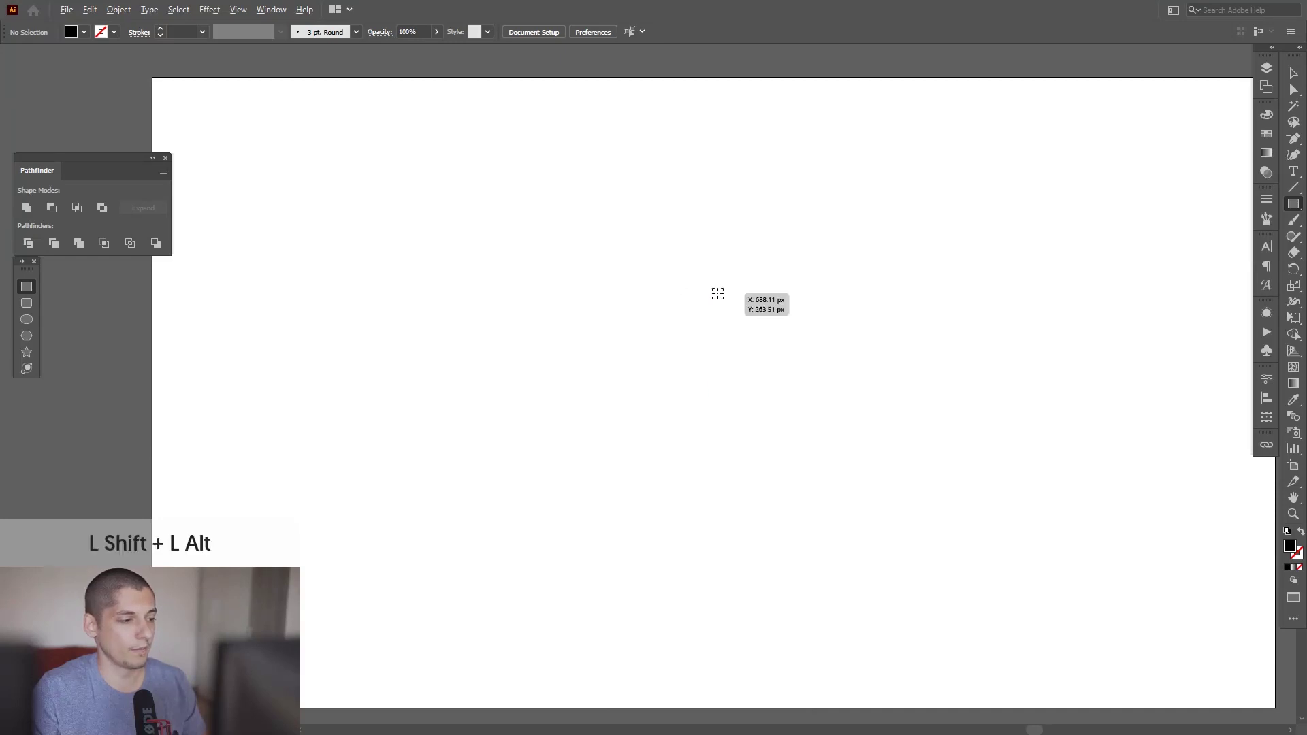
left_click_drag(717, 293, 750, 328)
Duplicate the black square straight down, leaving a gap beneath the original
key("v")
scroll(748, 274, "up", 2)
left_click_drag(747, 275, 713, 179)
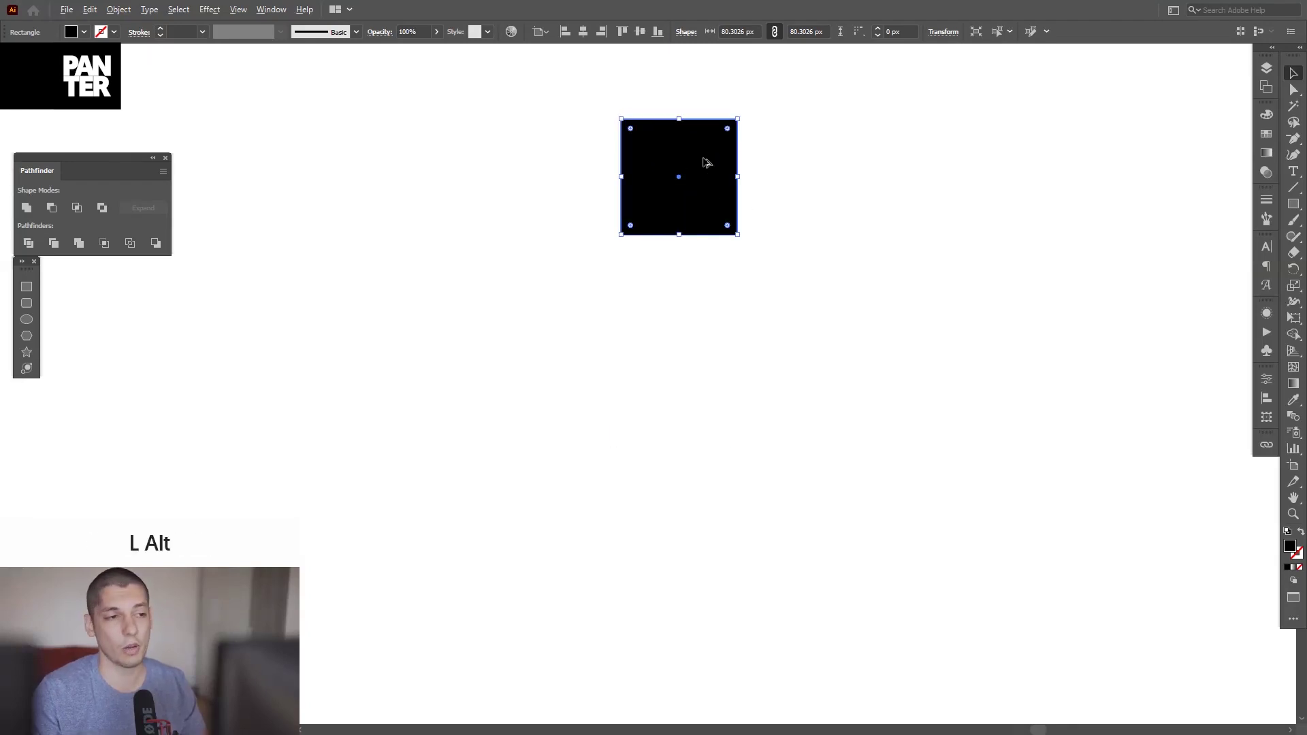
left_click_drag(707, 162, 742, 392)
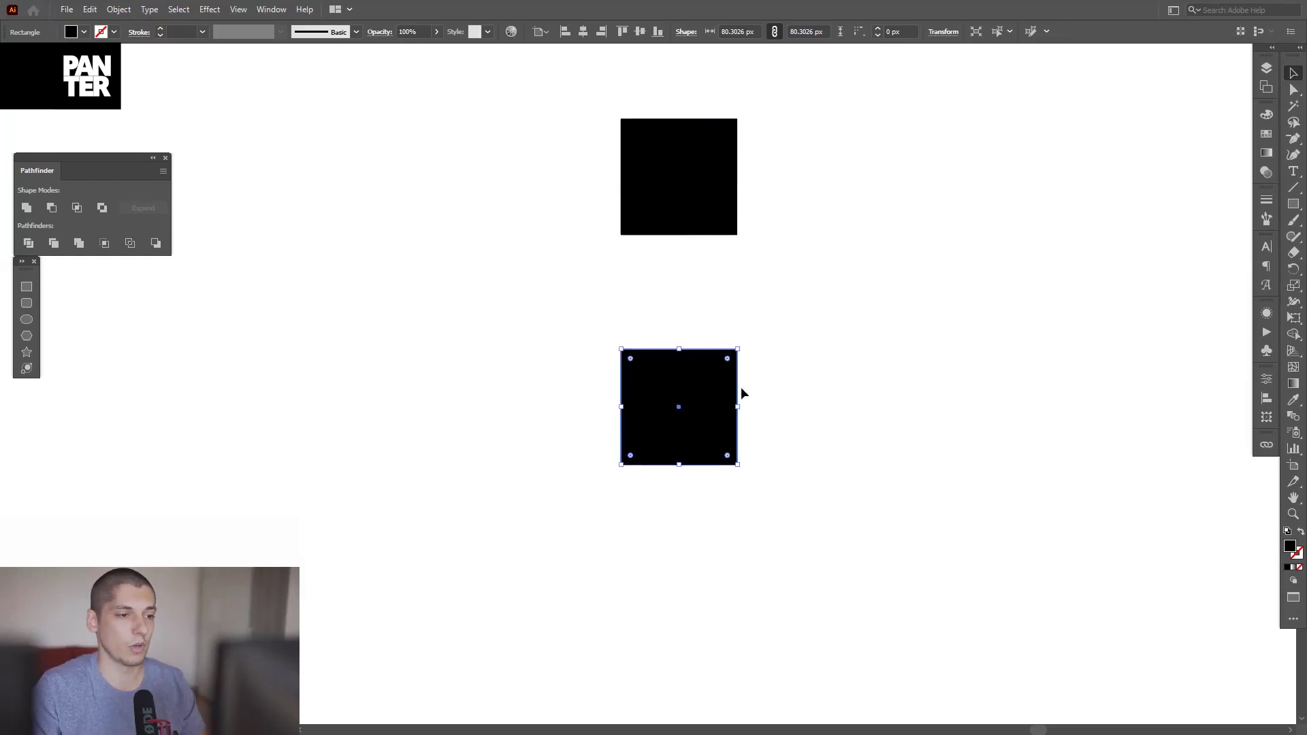
Apply a Pucker & Bloat effect of 100% to the lower square, turning it into a four-petal flower
scroll(740, 388, "up", 1)
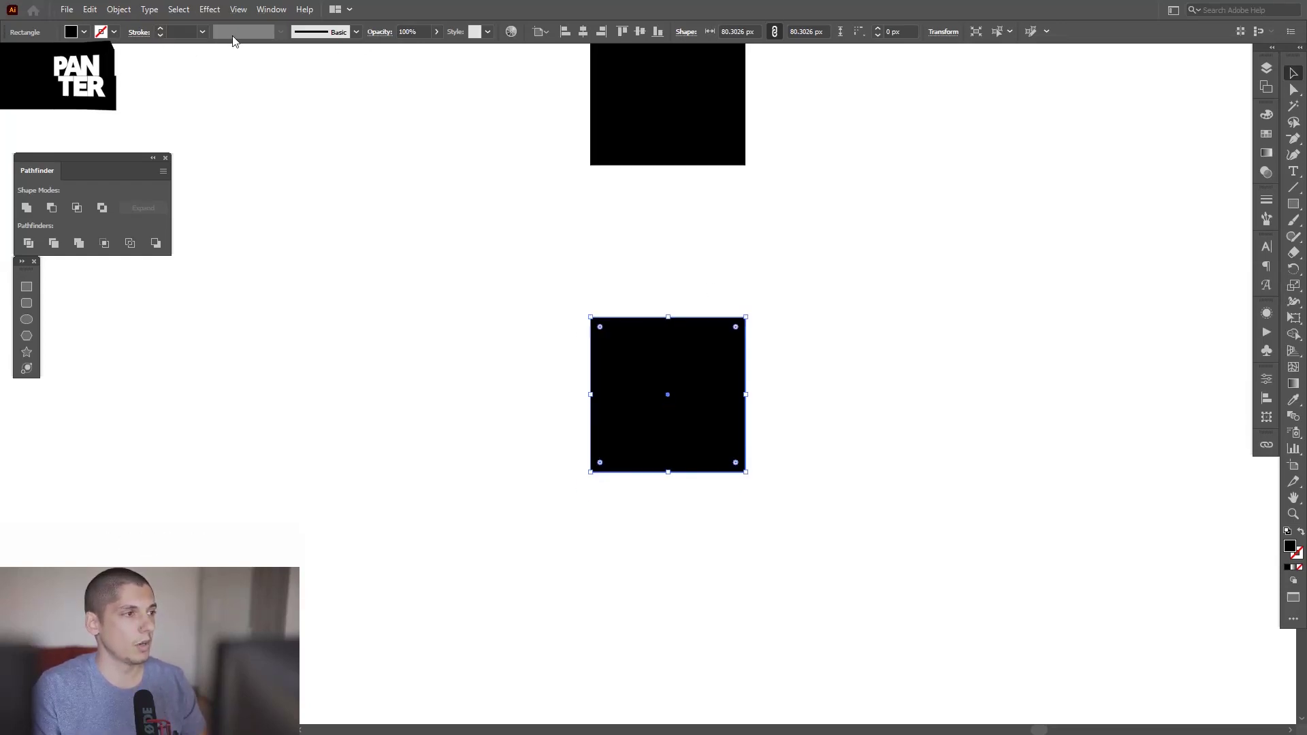
left_click(210, 9)
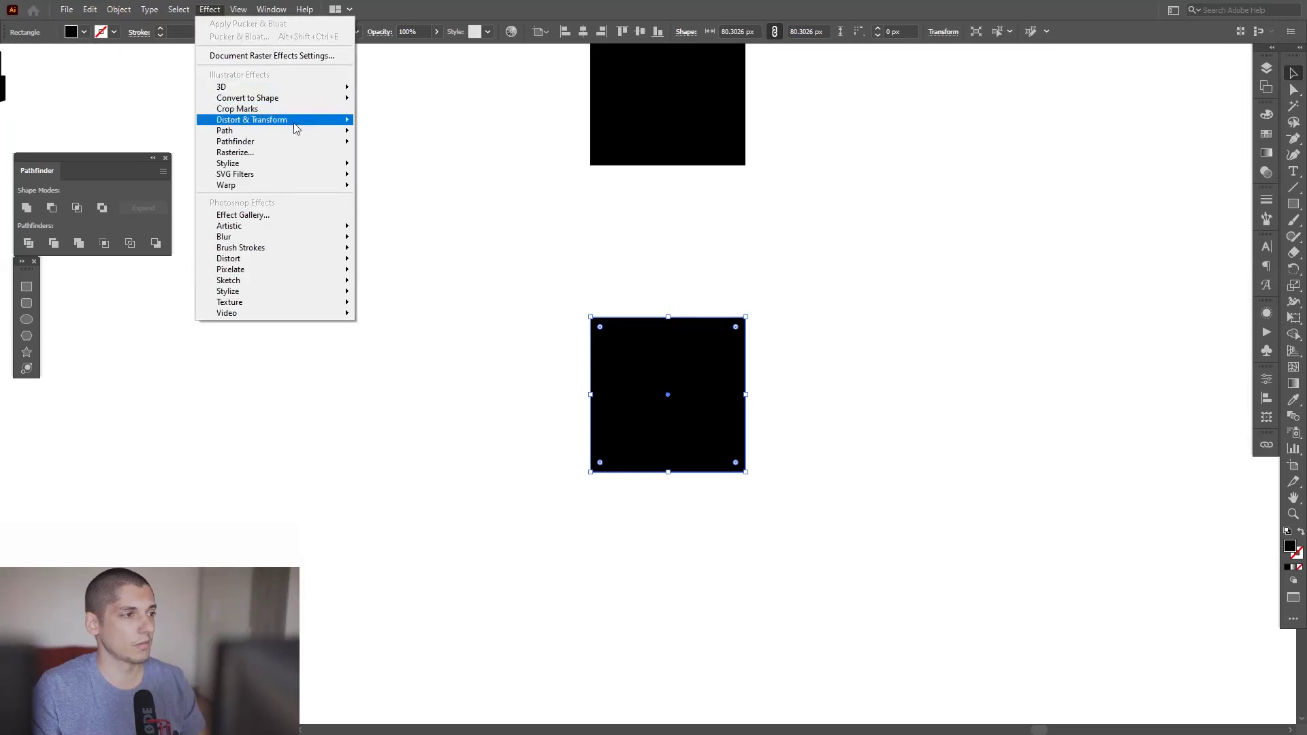
mouse_move(298, 127)
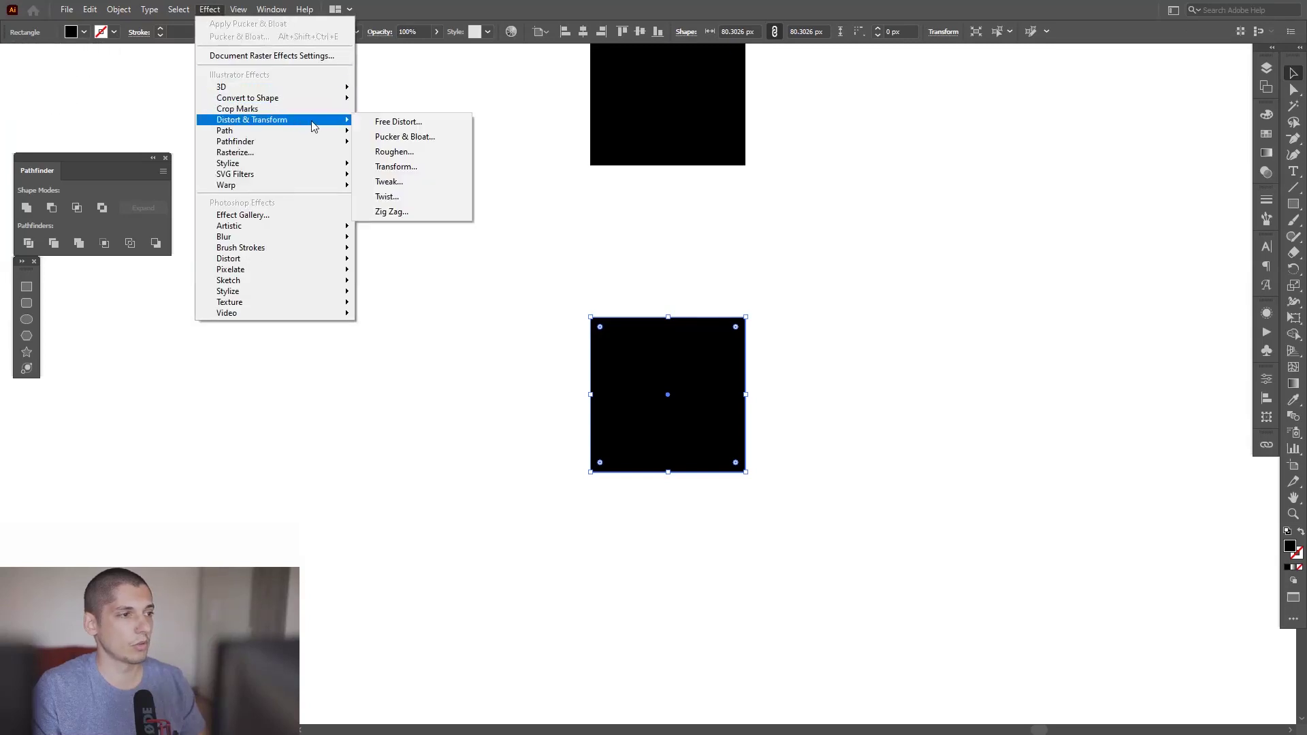
left_click(405, 140)
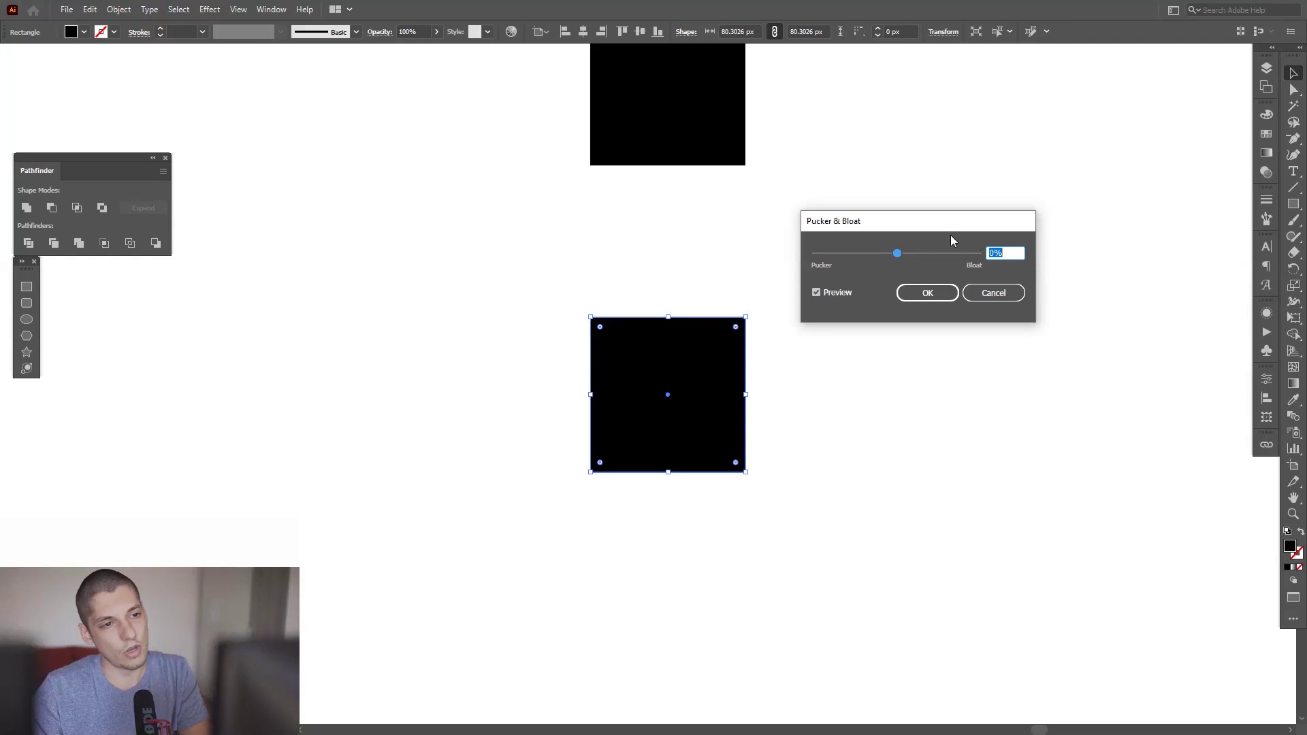
left_click_drag(971, 225, 999, 219)
left_click_drag(915, 249, 946, 247)
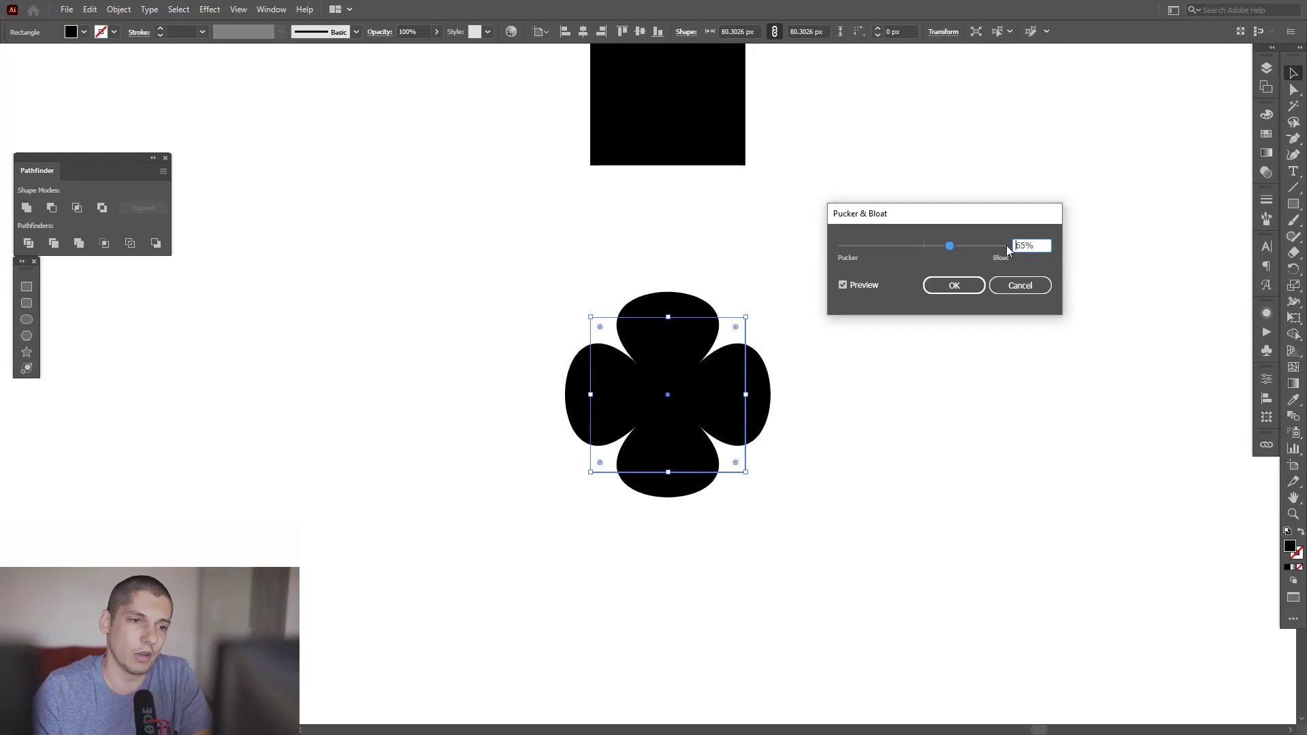
scroll(1030, 246, "down", 5)
scroll(1032, 247, "up", 20)
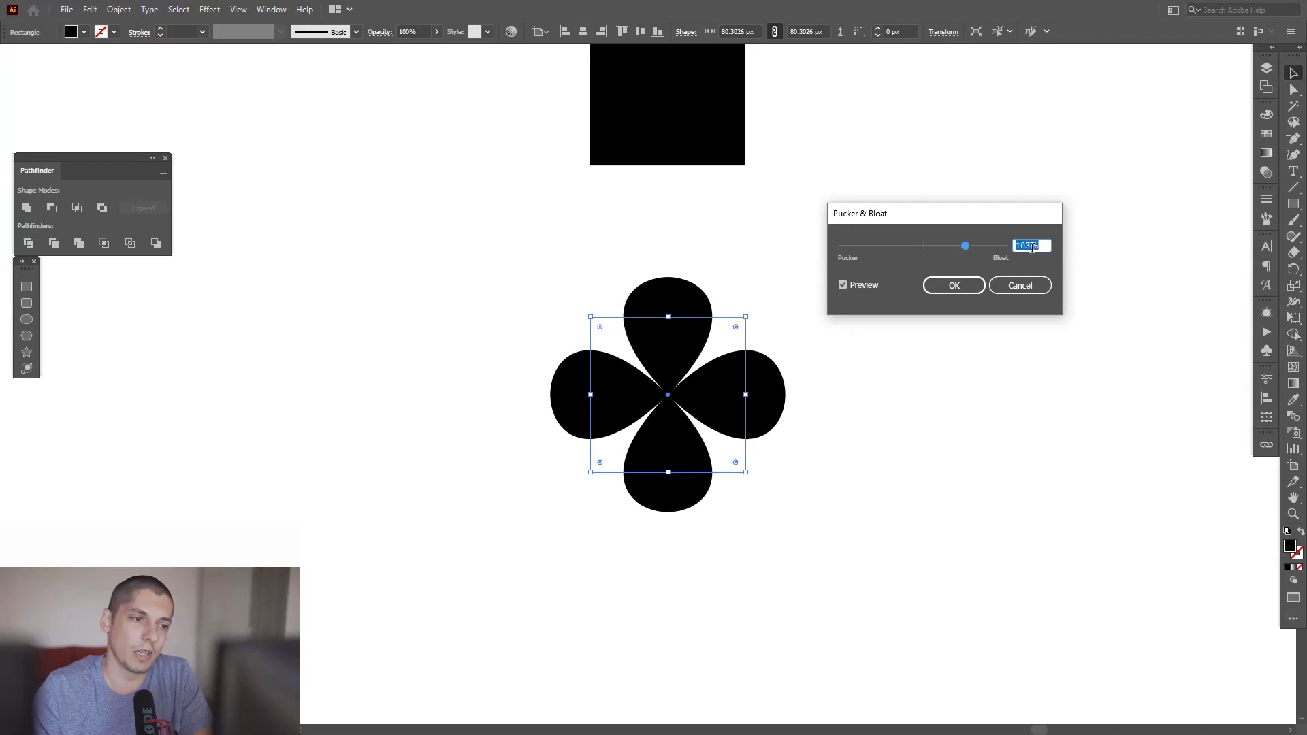
scroll(1032, 248, "down", 3)
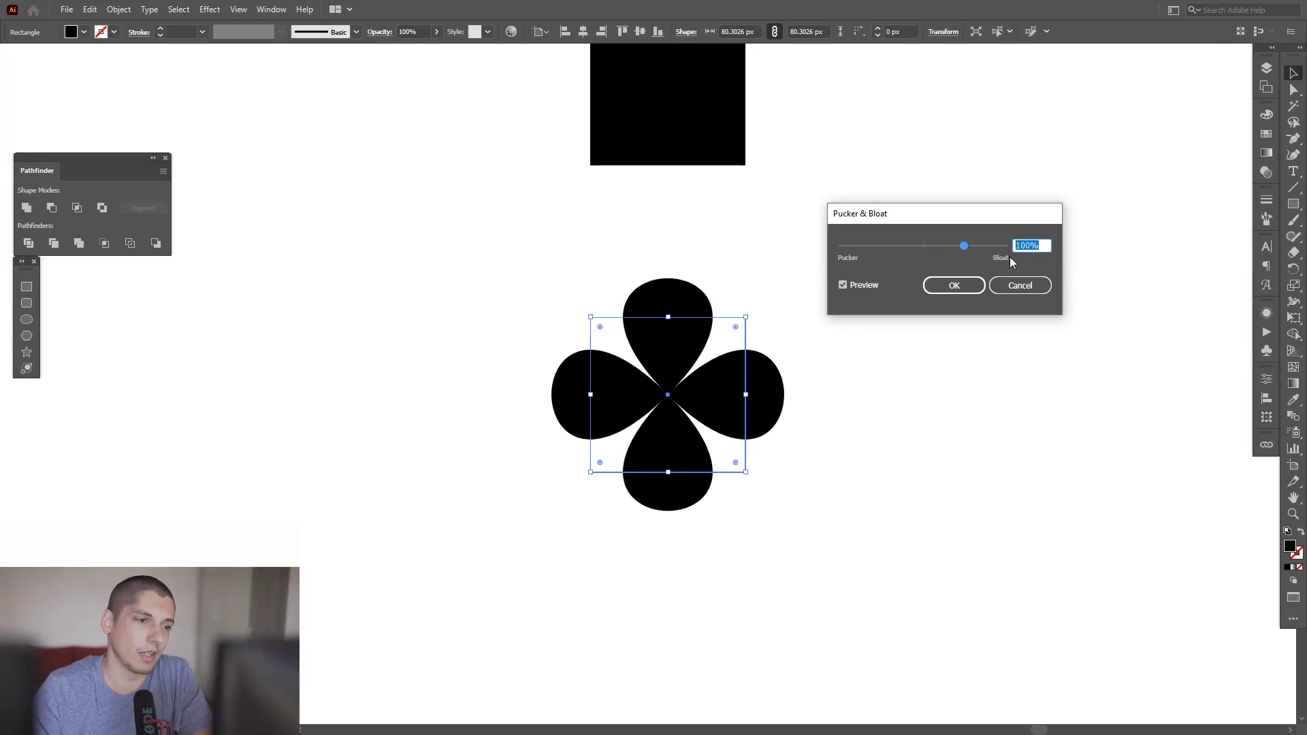
left_click(959, 287)
left_click(928, 340)
Duplicate the four-petal flower straight down below itself
key("space")
left_click_drag(838, 464, 837, 337)
left_click_drag(844, 411, 714, 458)
left_click(664, 255)
key("ctrl+z")
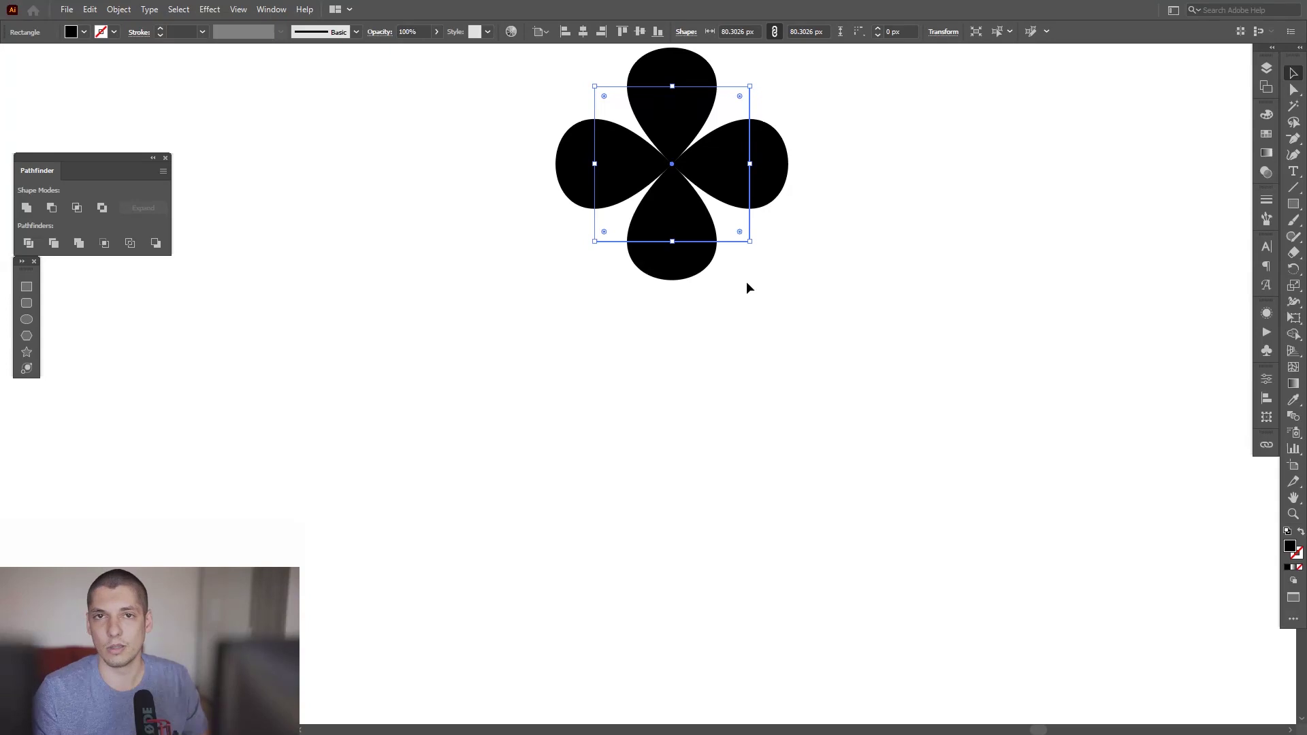
left_click_drag(745, 282, 741, 309)
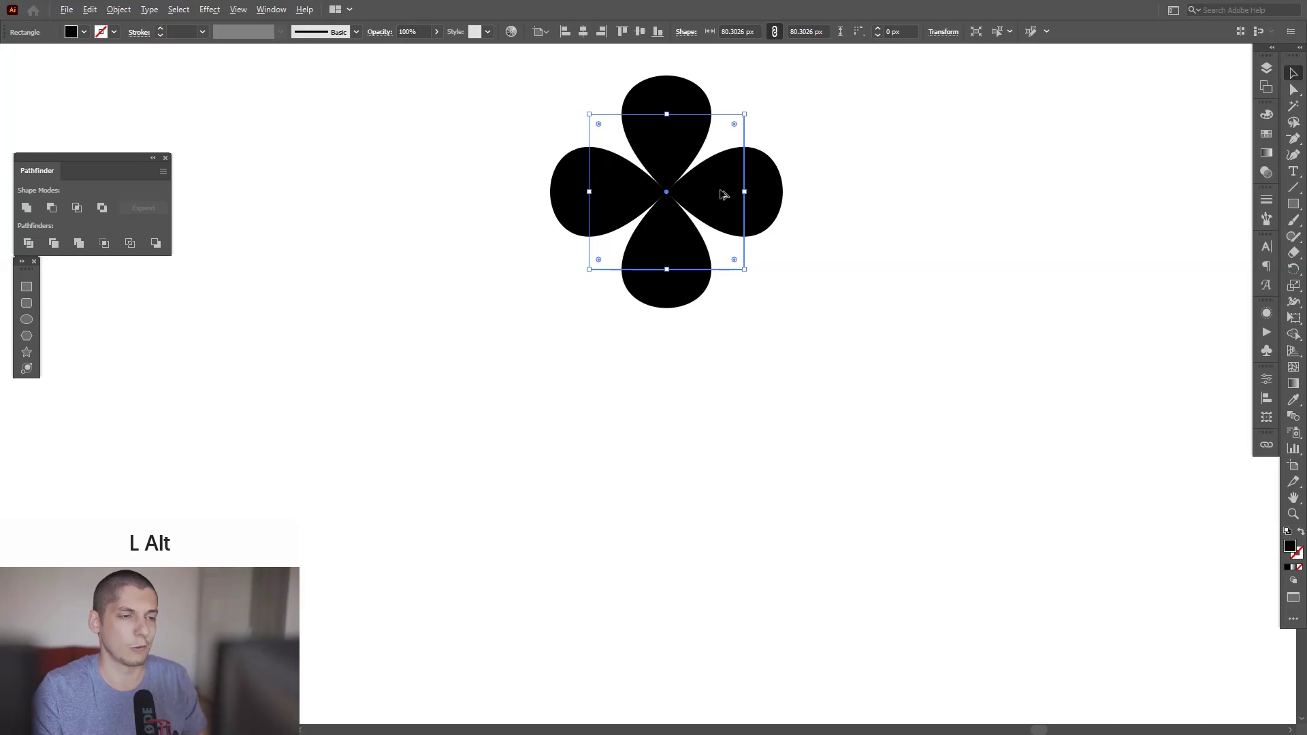
left_click_drag(723, 198, 761, 523)
Display the appearance attributes of the copied flower
scroll(749, 537, "up", 3)
left_click_drag(749, 438, 814, 327)
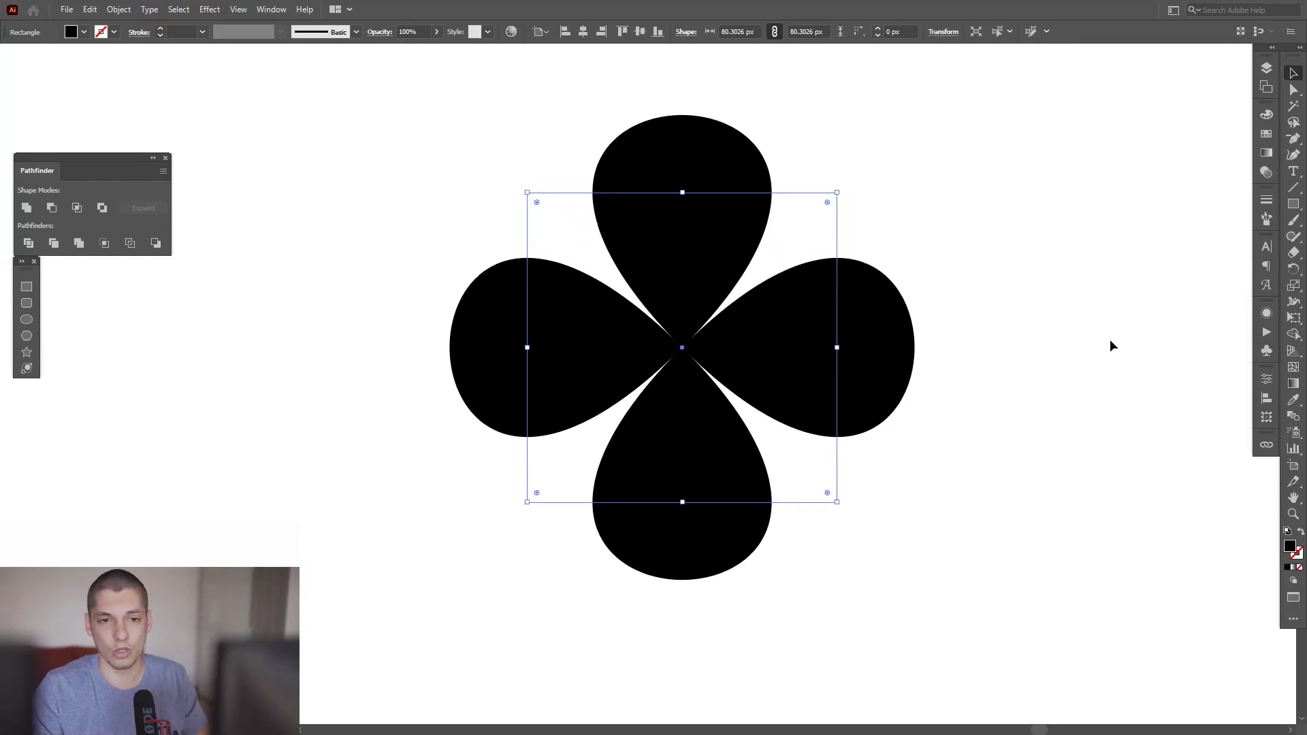
left_click(1259, 318)
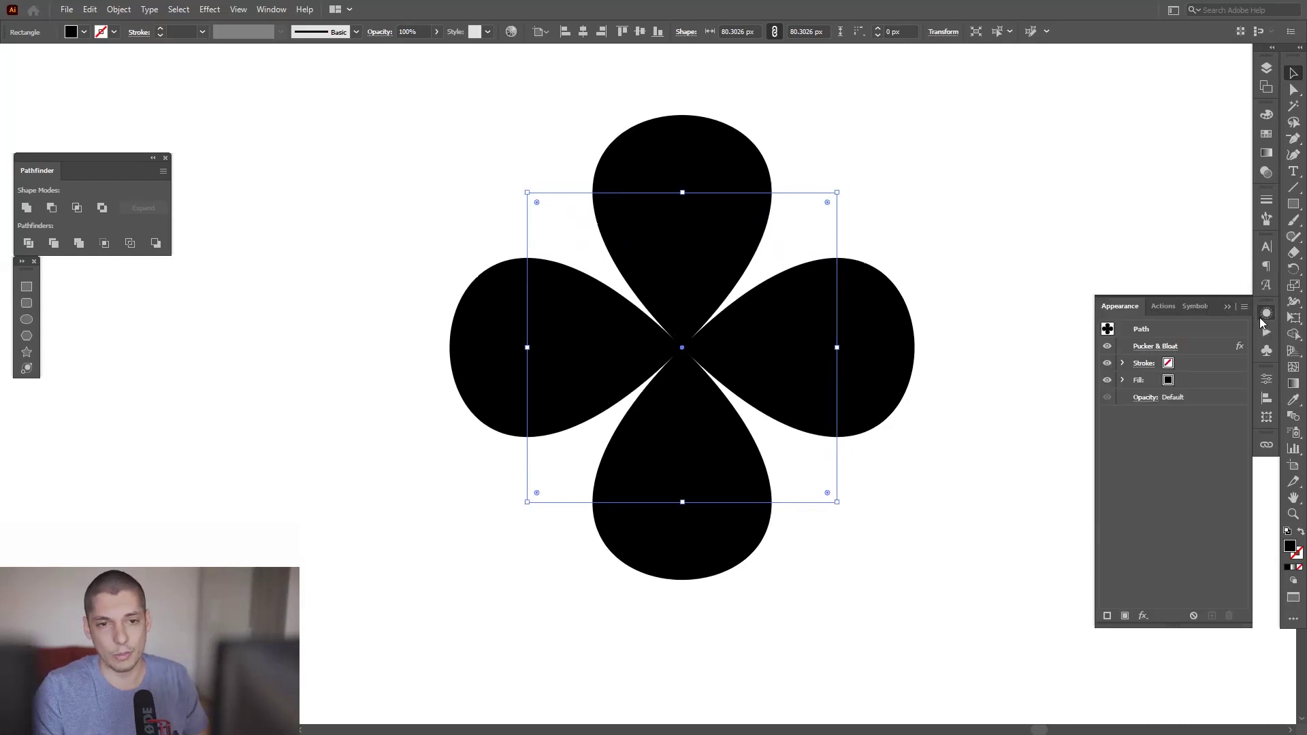
left_click(282, 11)
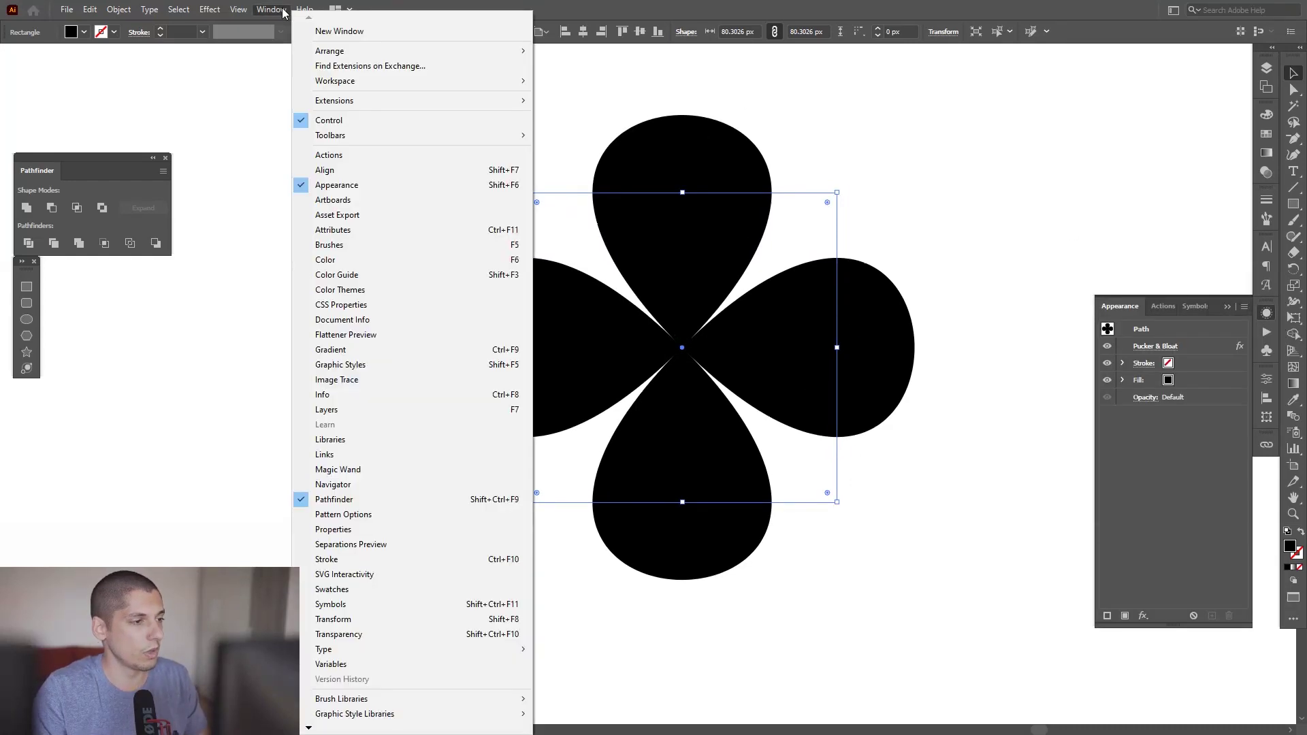
left_click(379, 184)
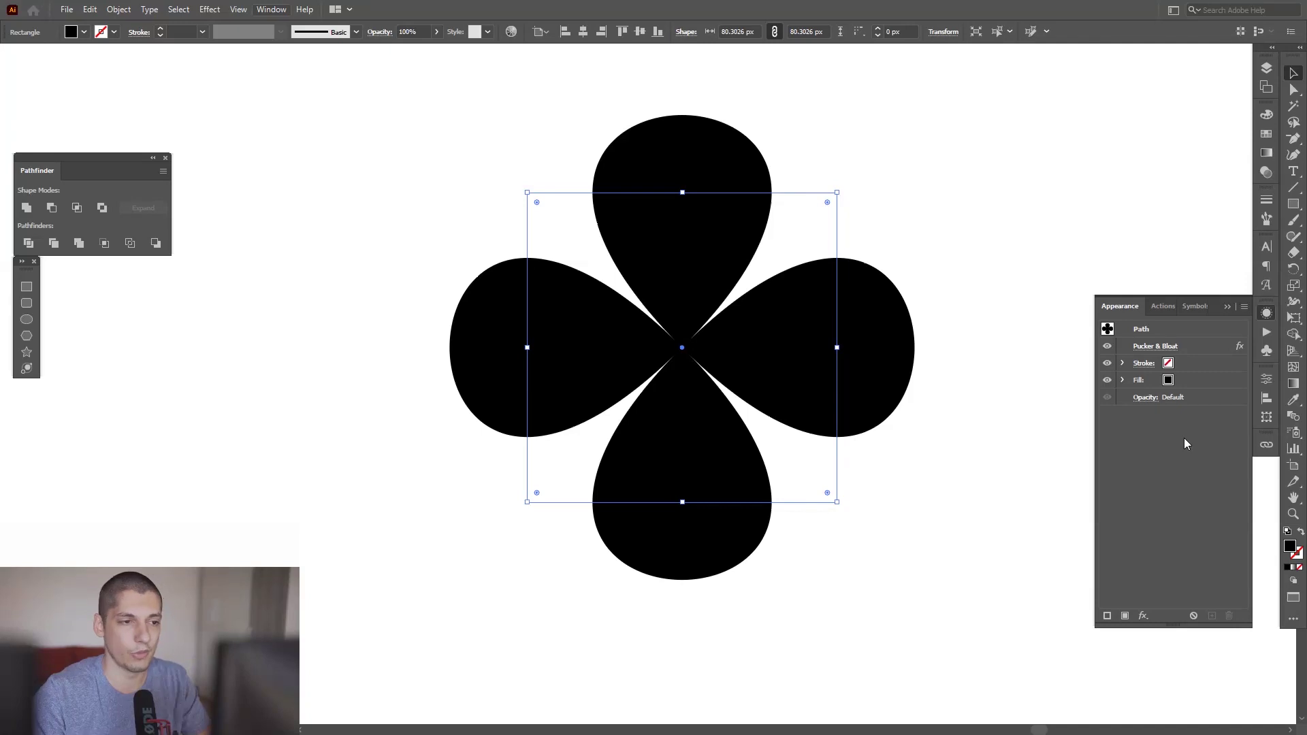
Change the copied flower's Pucker & Bloat effect to -69%, making it a four-pointed star
left_click(1171, 348)
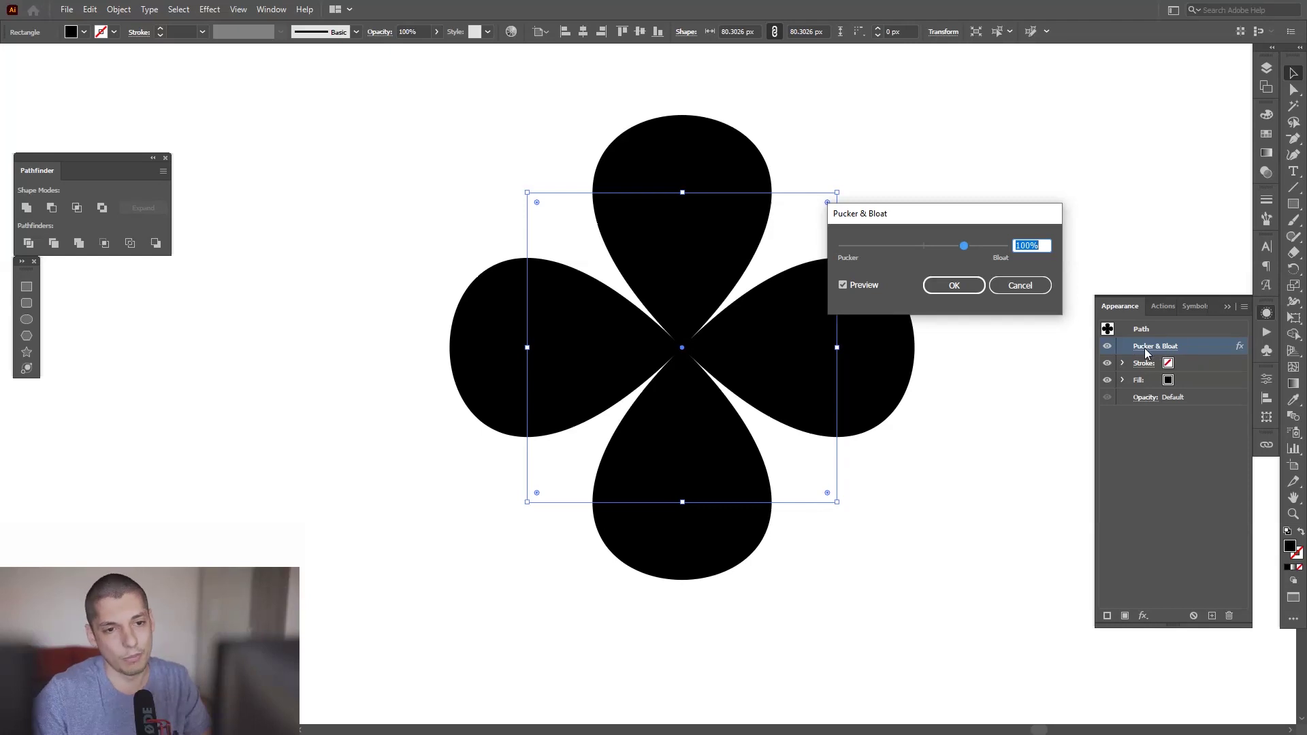
left_click_drag(995, 219, 1129, 213)
scroll(1155, 236, "down", 20)
scroll(1156, 236, "down", 20)
scroll(1157, 236, "down", 17)
scroll(1156, 236, "down", 20)
scroll(1156, 236, "up", 10)
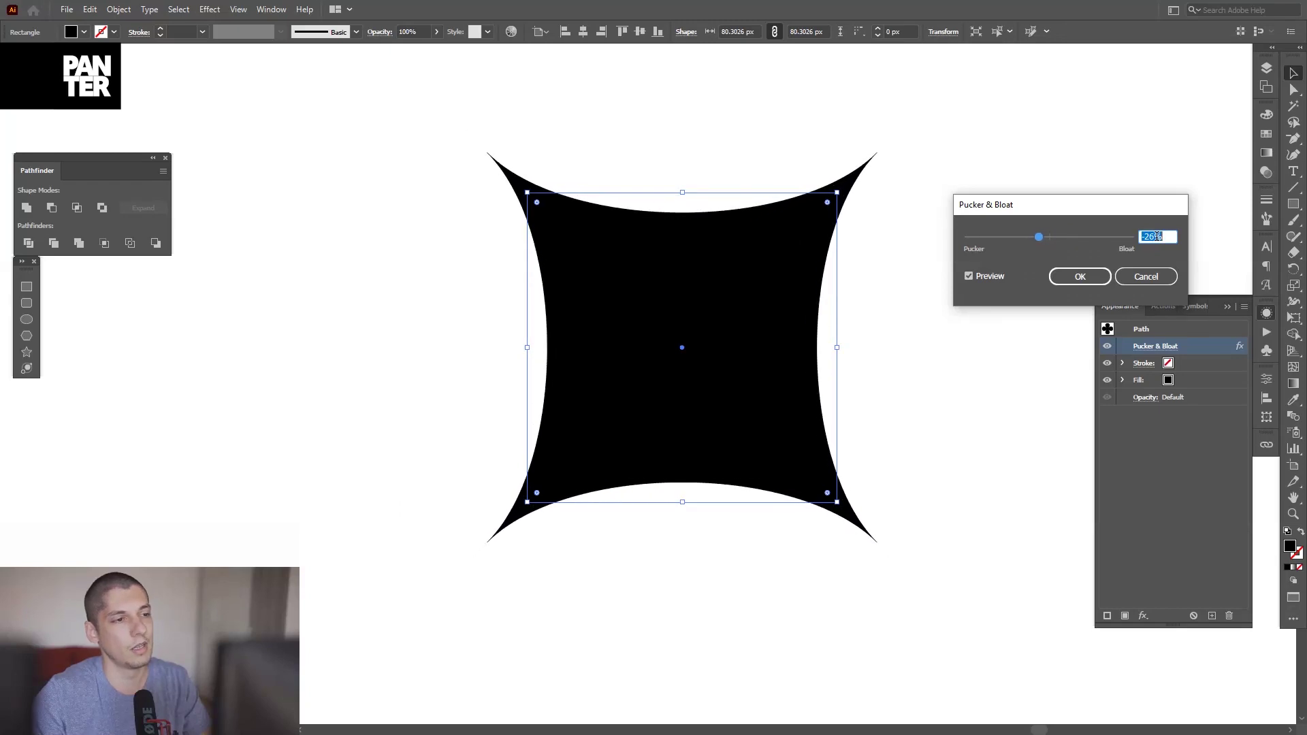
scroll(1156, 236, "down", 20)
scroll(1156, 236, "up", 6)
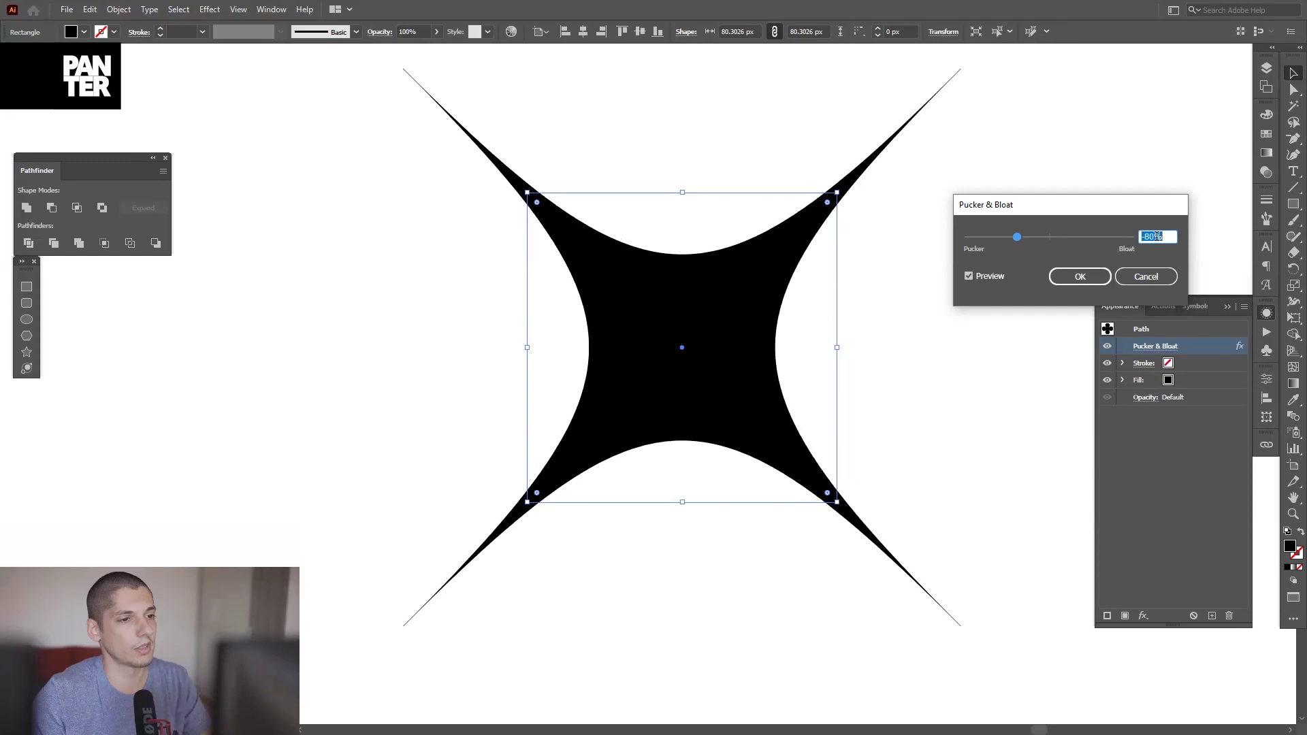
left_click(1090, 272)
left_click(1037, 290)
Rotate the four-pointed star by 45° so its points run vertically and horizontally
scroll(969, 332, "down", 3)
left_click_drag(931, 340, 795, 352)
left_click_drag(845, 382, 700, 327)
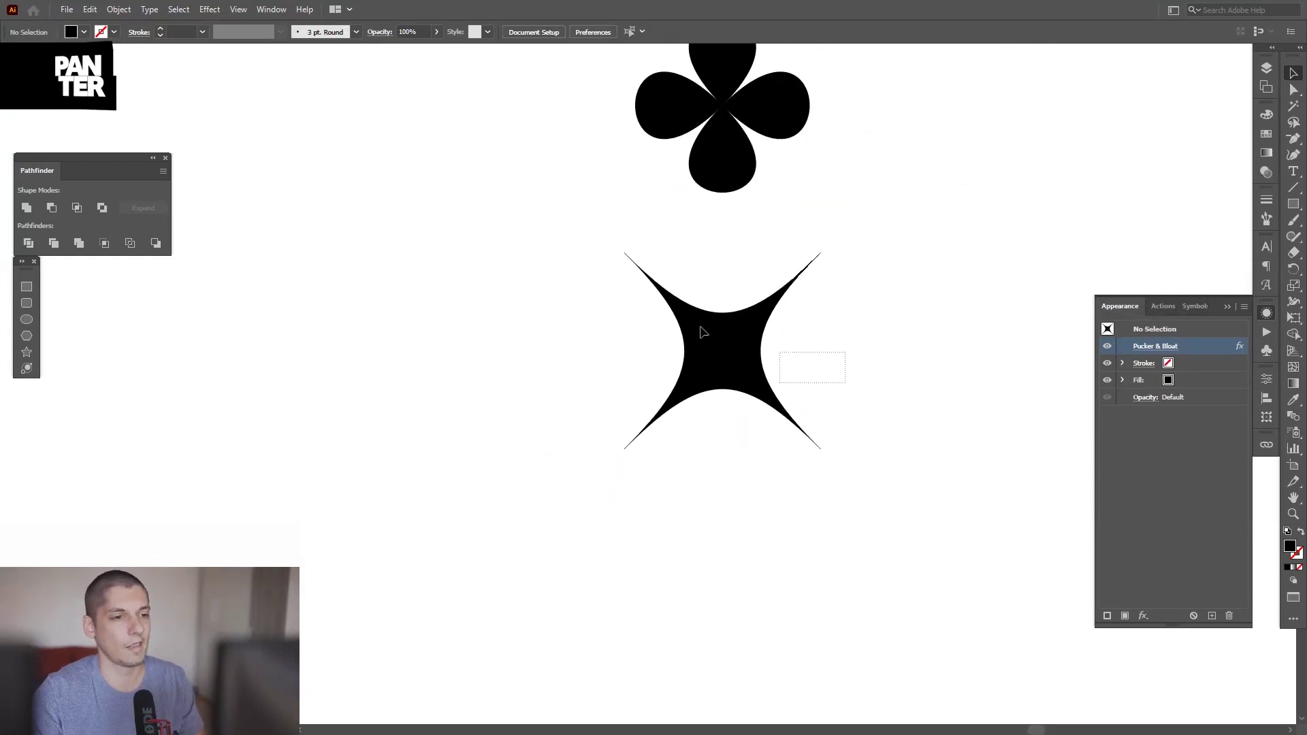
left_click(703, 331)
left_click_drag(783, 288, 823, 316)
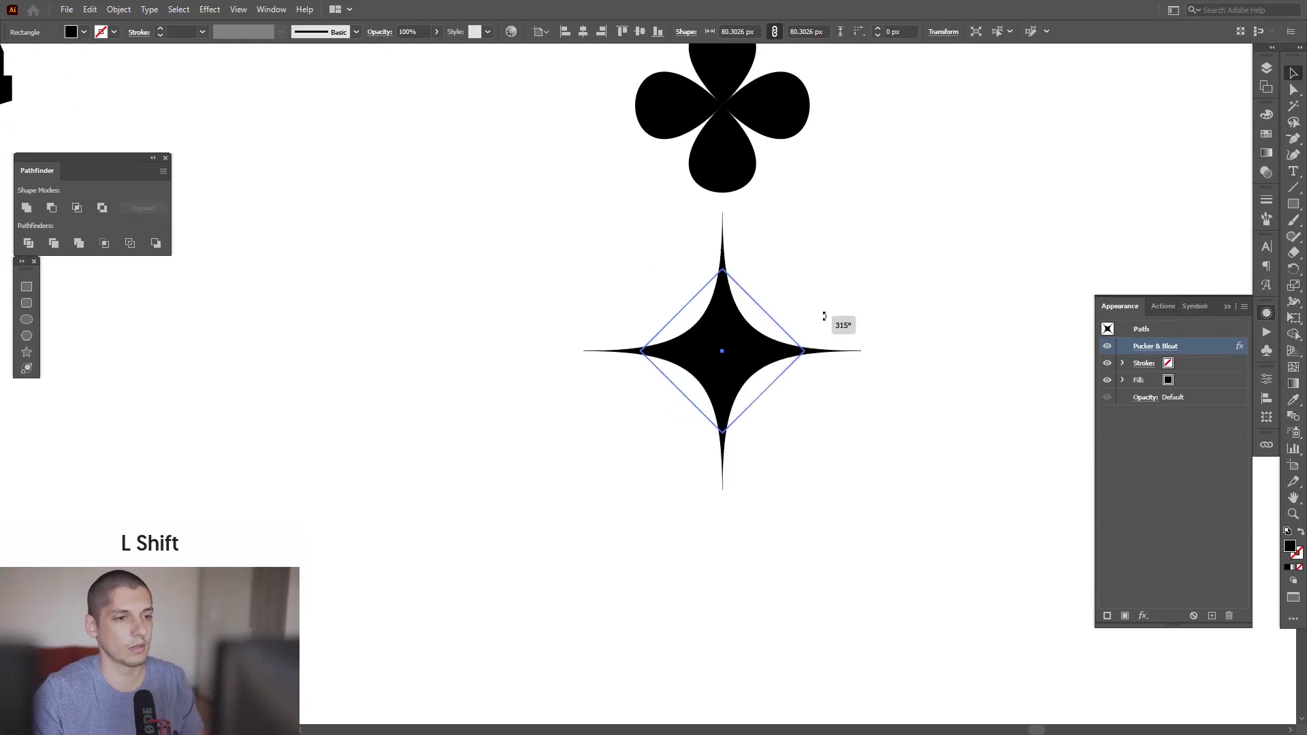
left_click(958, 367)
Move the rotated star slightly further down below the flower
left_click_drag(945, 370, 902, 408)
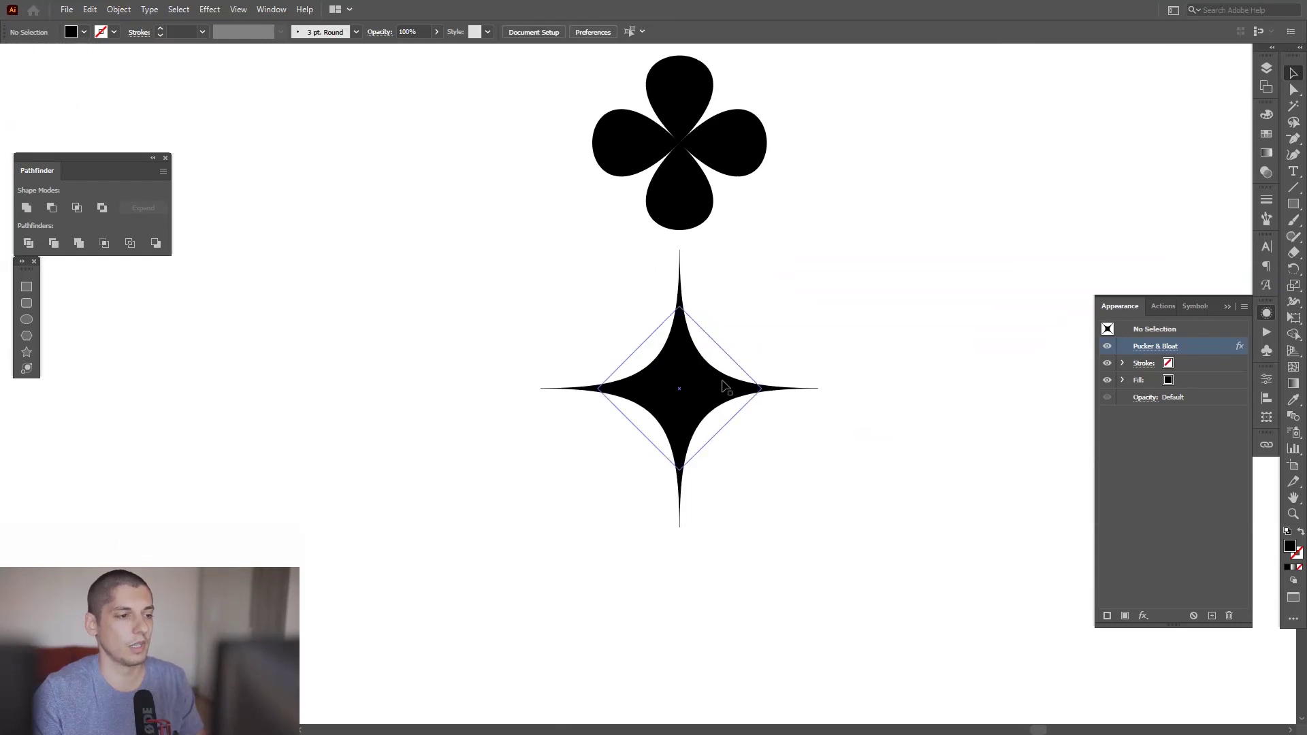
left_click_drag(685, 371, 687, 405)
left_click(923, 385)
left_click_drag(897, 398, 854, 379)
Move the square, flower and star together to the left side of the artboard
scroll(891, 313, "down", 4)
left_click_drag(848, 446, 382, 173)
left_click(636, 218)
scroll(636, 217, "up", 2)
left_click_drag(635, 218, 679, 286)
scroll(492, 198, "up", 2)
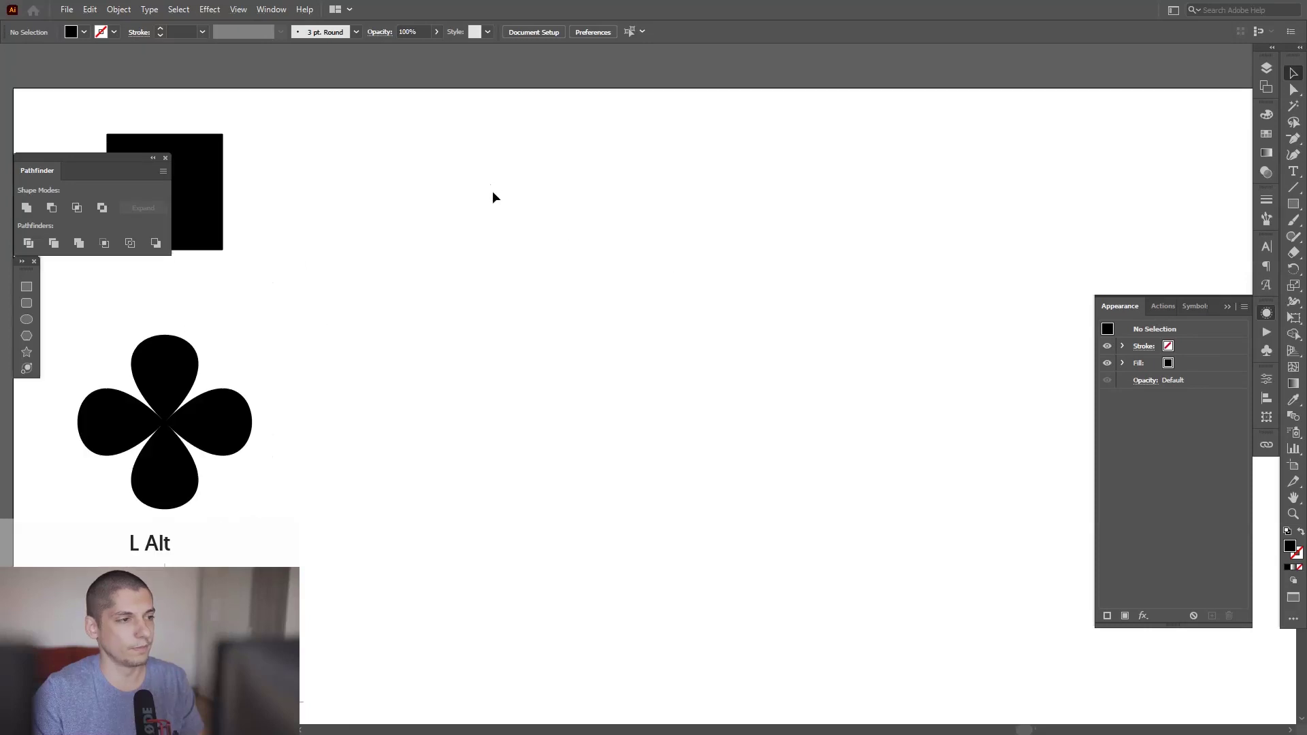
Draw a rounded square about 86 px wide with 12 px corners and duplicate it straight down
left_click_drag(579, 239, 594, 238)
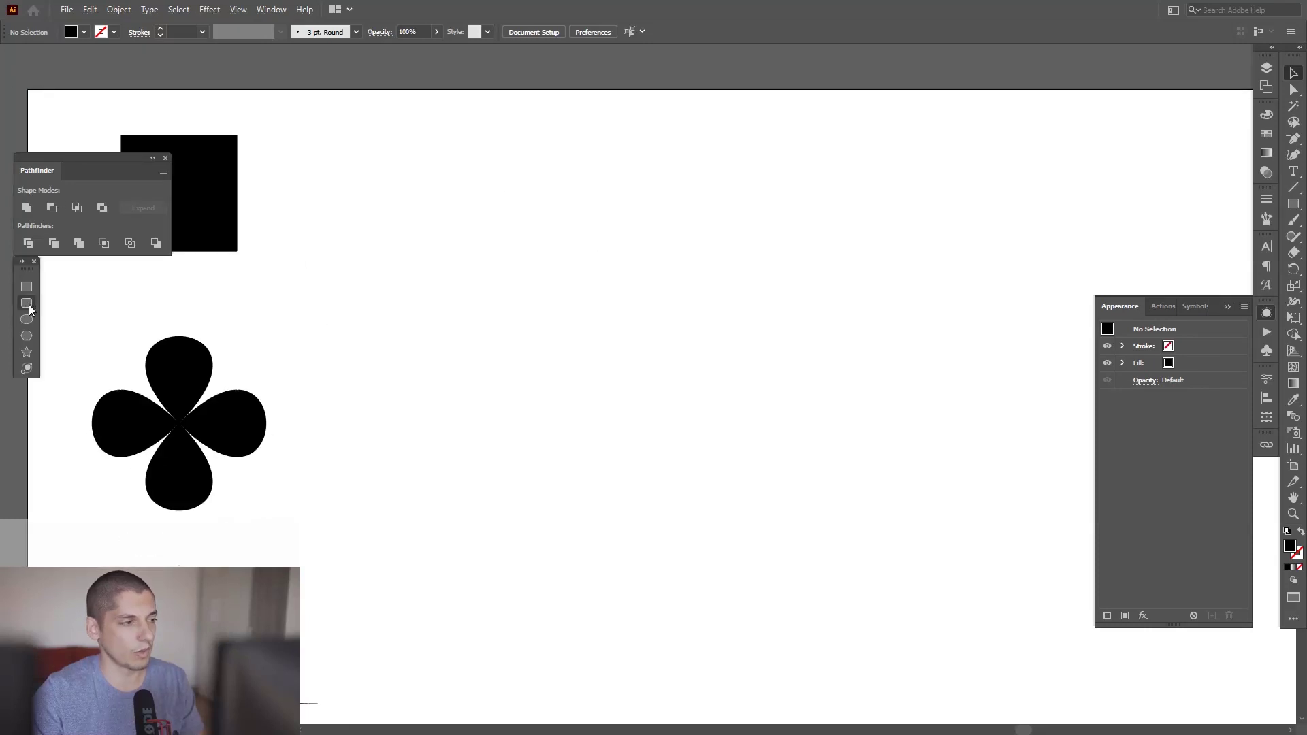
mouse_move(655, 300)
left_mouse_down()
mouse_move(890, 535)
mouse_move(843, 468)
mouse_move(721, 355)
mouse_move(713, 326)
left_mouse_up()
key("v")
scroll(628, 294, "up", 1)
left_click_drag(629, 294, 657, 162)
left_click_drag(761, 168, 783, 366)
scroll(762, 451, "up", 1)
Apply a Pucker & Bloat effect of -36% to the lower rounded square
left_click(203, 9)
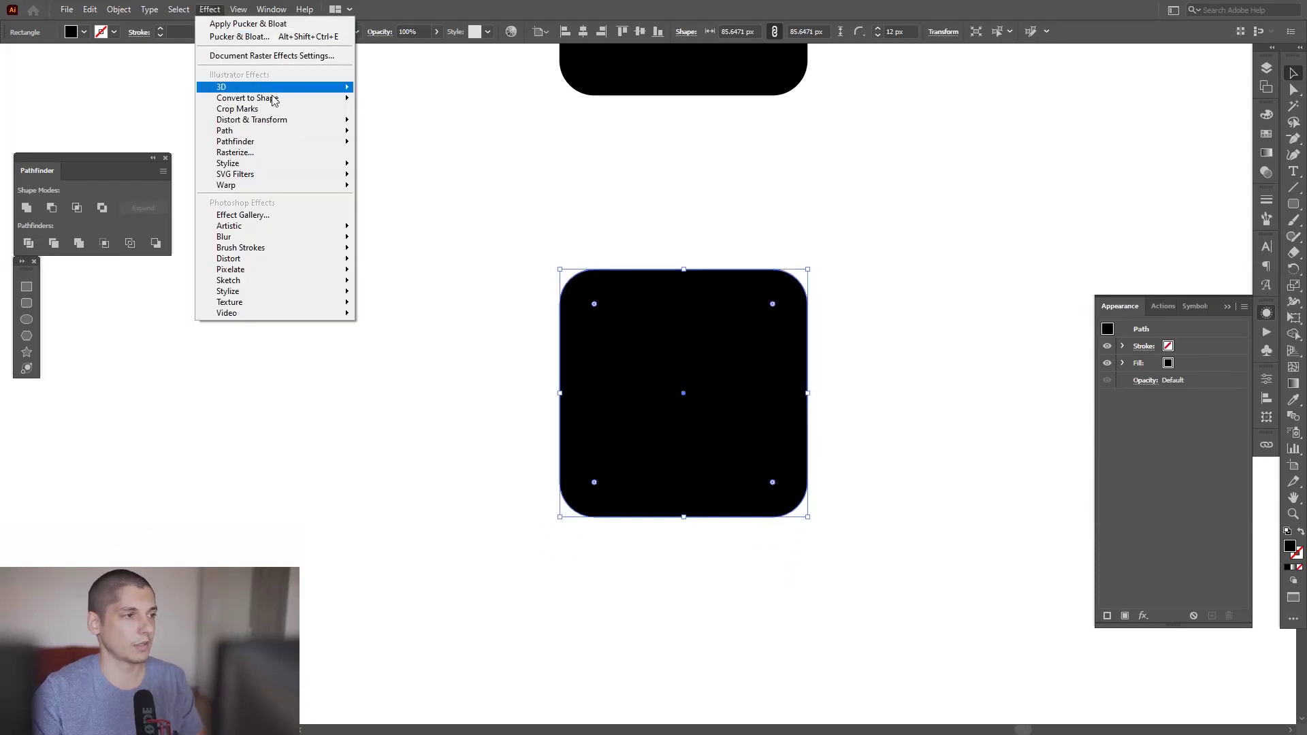
mouse_move(292, 123)
left_click(423, 138)
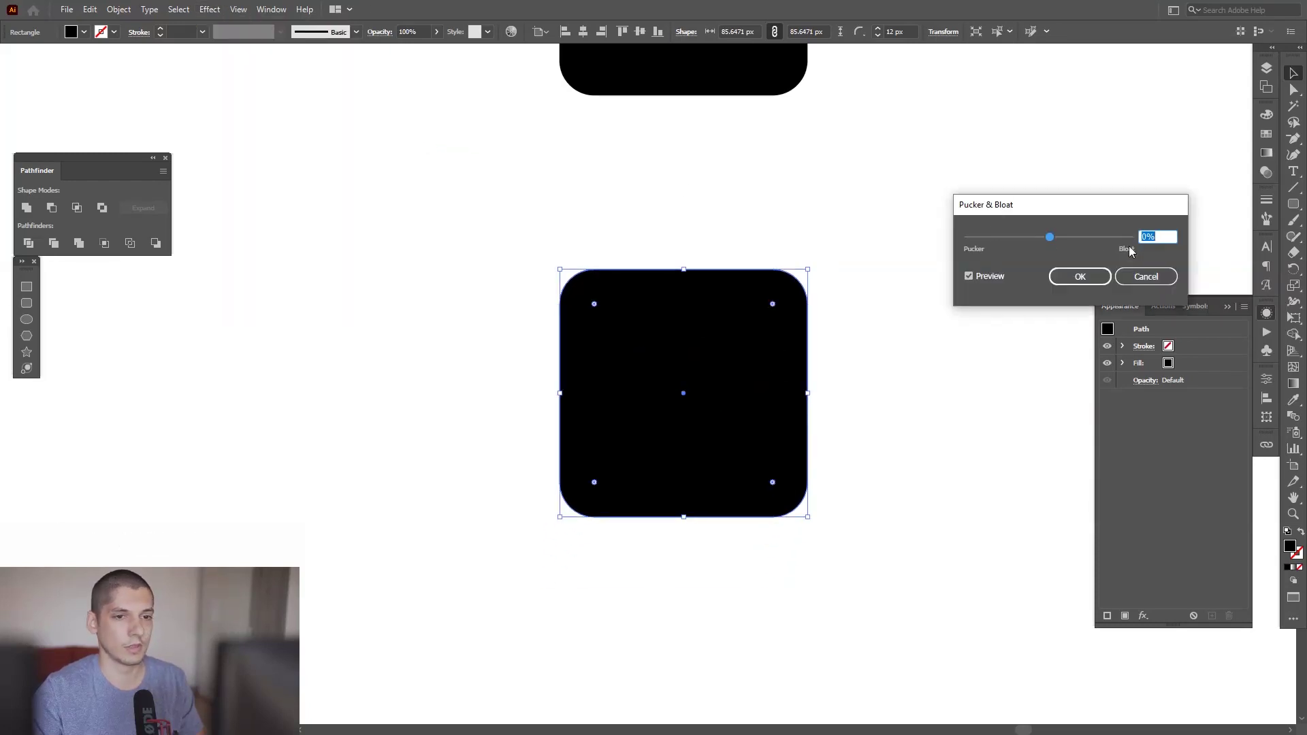
key("Down")
key("Down")
key("Down")
key("Down")
key("Down")
key("Down")
key("Down")
key("Down")
key("Down")
key("Down")
key("Down")
key("Down")
key("Down")
key("Down")
key("Down")
key("Down")
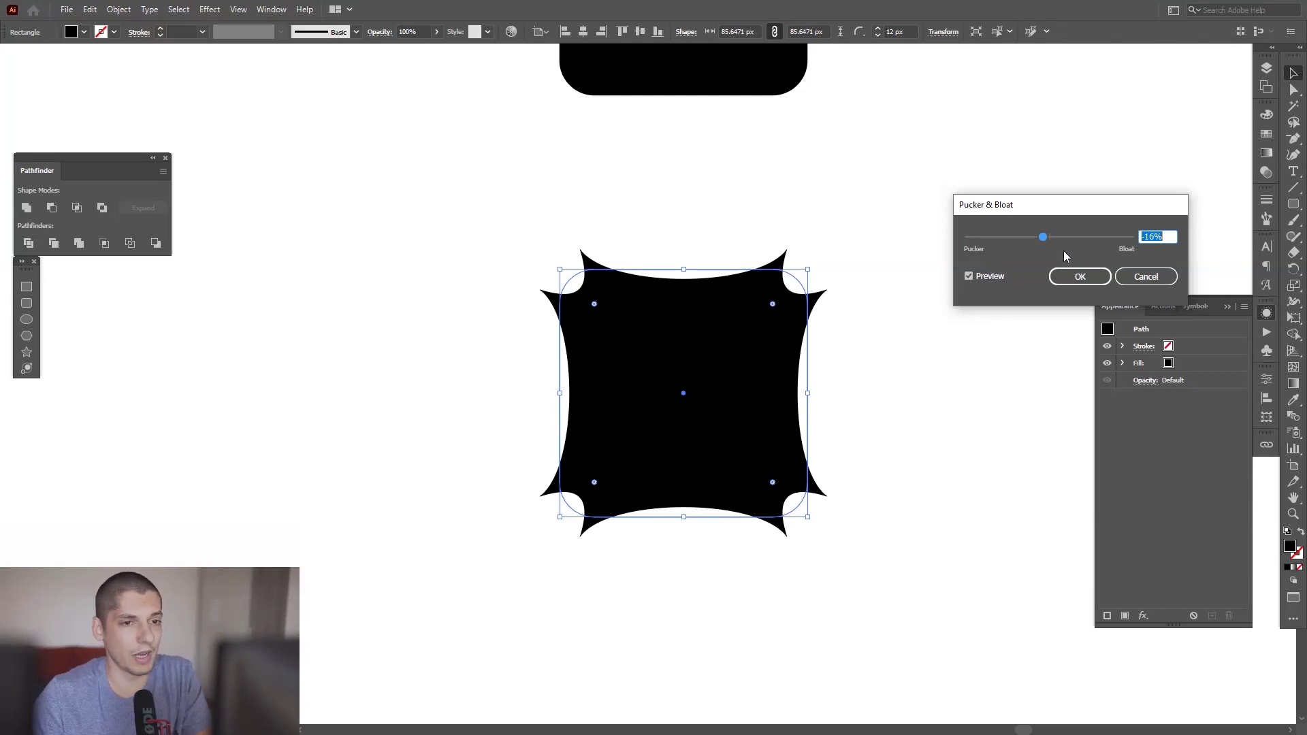
key("Down")
key("Down")
key("Down")
key("Down")
key("Down")
key("Down")
key("Down")
key("Down")
key("Down")
key("Down")
key("Down")
key("Down")
key("Down")
key("Down")
key("Down")
key("Down")
key("Down")
key("Down")
key("Down")
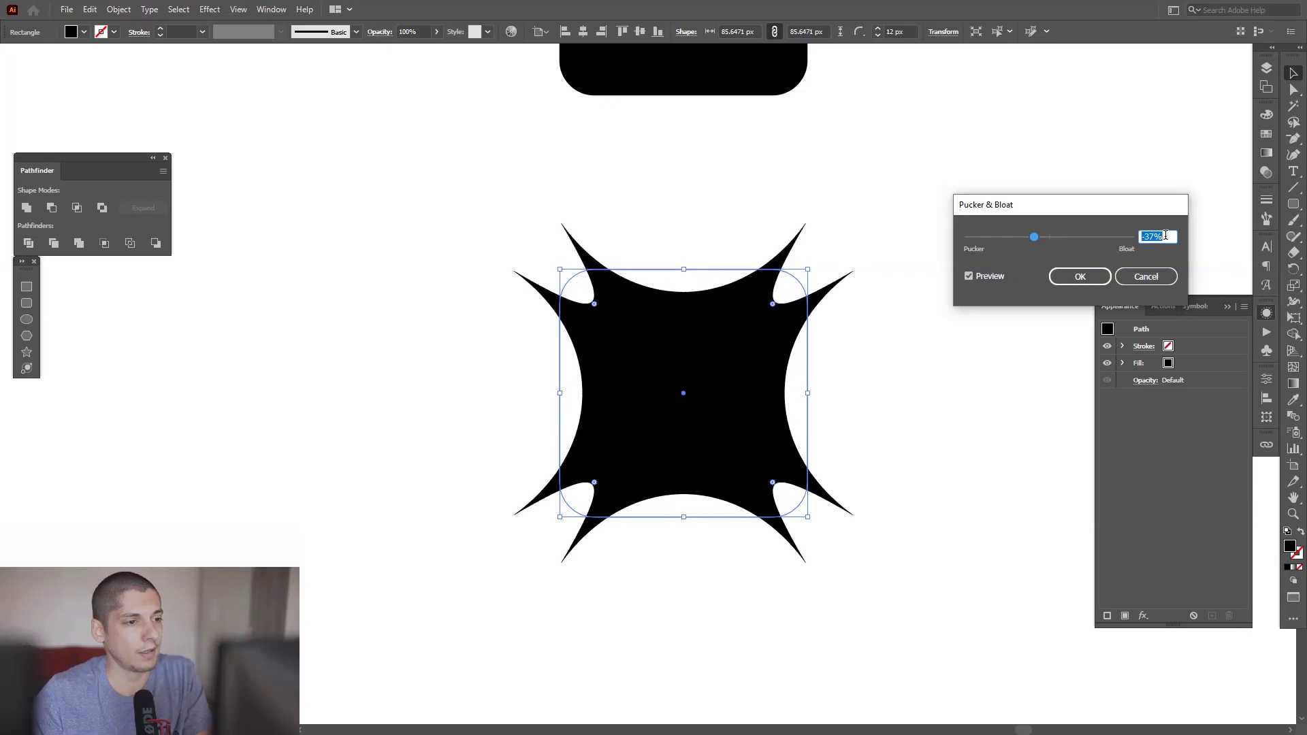
key("Down")
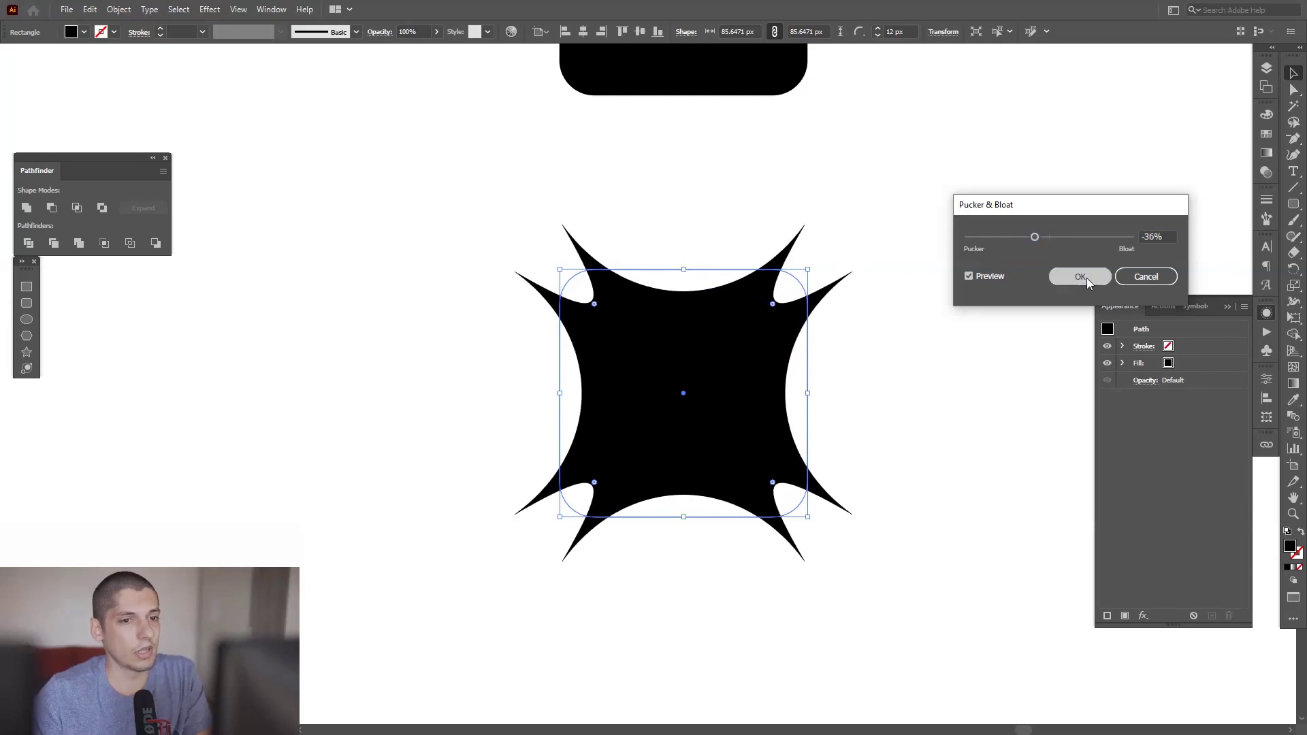
left_click(1086, 277)
left_click(896, 455)
Duplicate the spiked rounded square straight down below itself
scroll(896, 456, "down", 3)
left_click_drag(895, 409, 885, 328)
left_click(796, 277)
left_click_drag(796, 277, 822, 513)
scroll(823, 513, "up", 2)
left_click_drag(822, 433, 825, 353)
scroll(829, 431, "up", 1)
left_click_drag(830, 423, 846, 375)
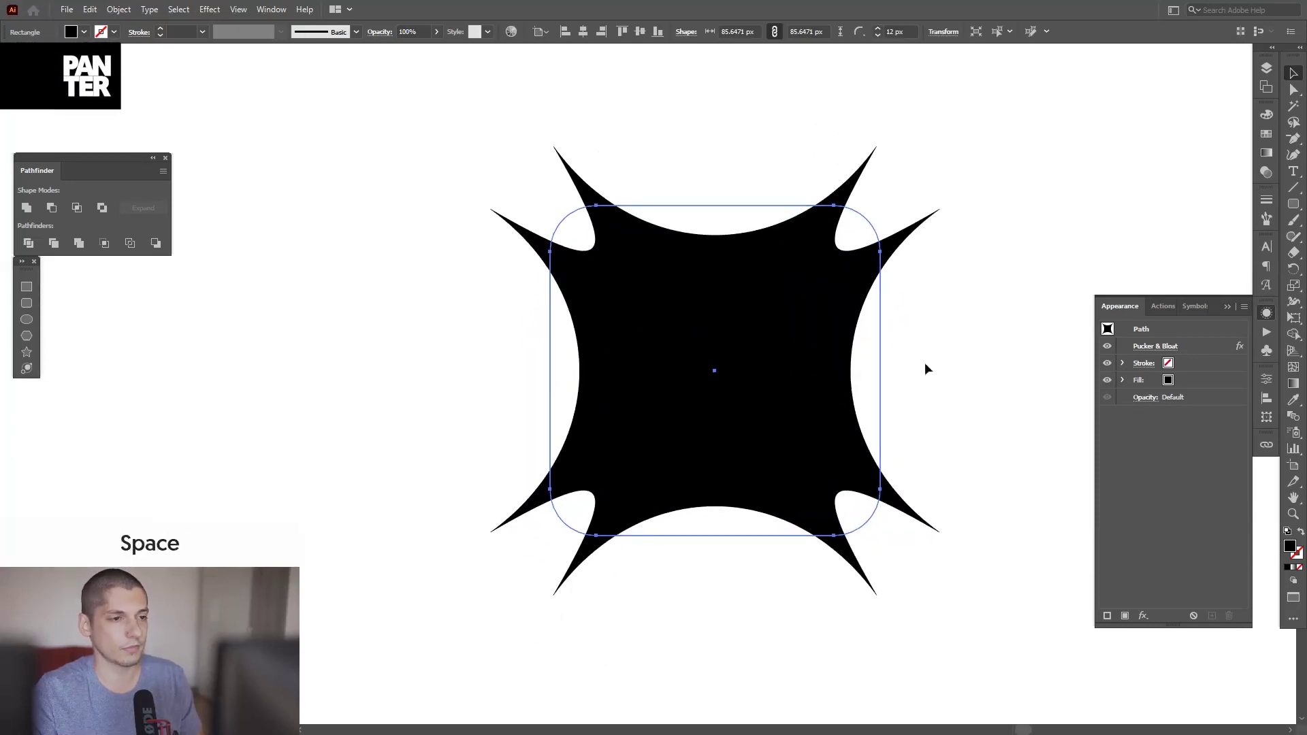
Change the Pucker & Bloat effect on the lowest rounded-square copy to 76%
left_click(1167, 347)
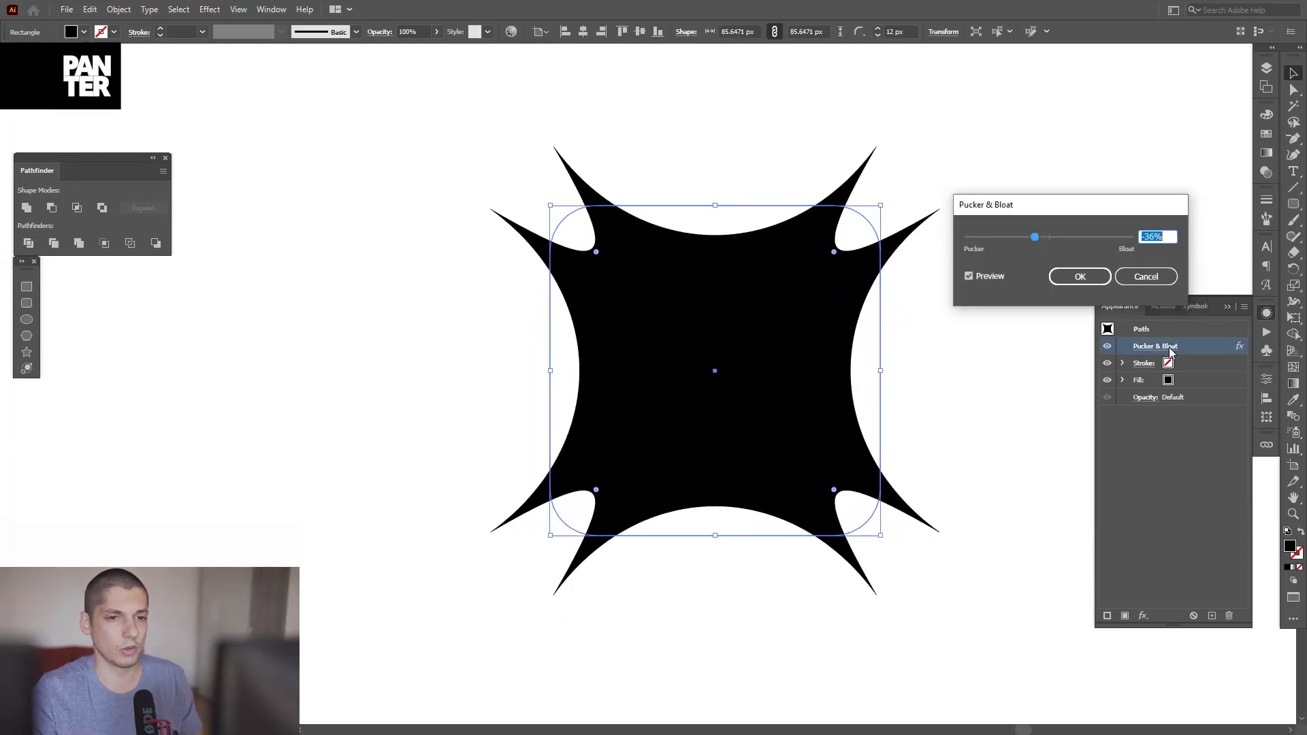
left_click(1069, 238)
type("70")
key("Tab")
scroll(1159, 238, "up", 14)
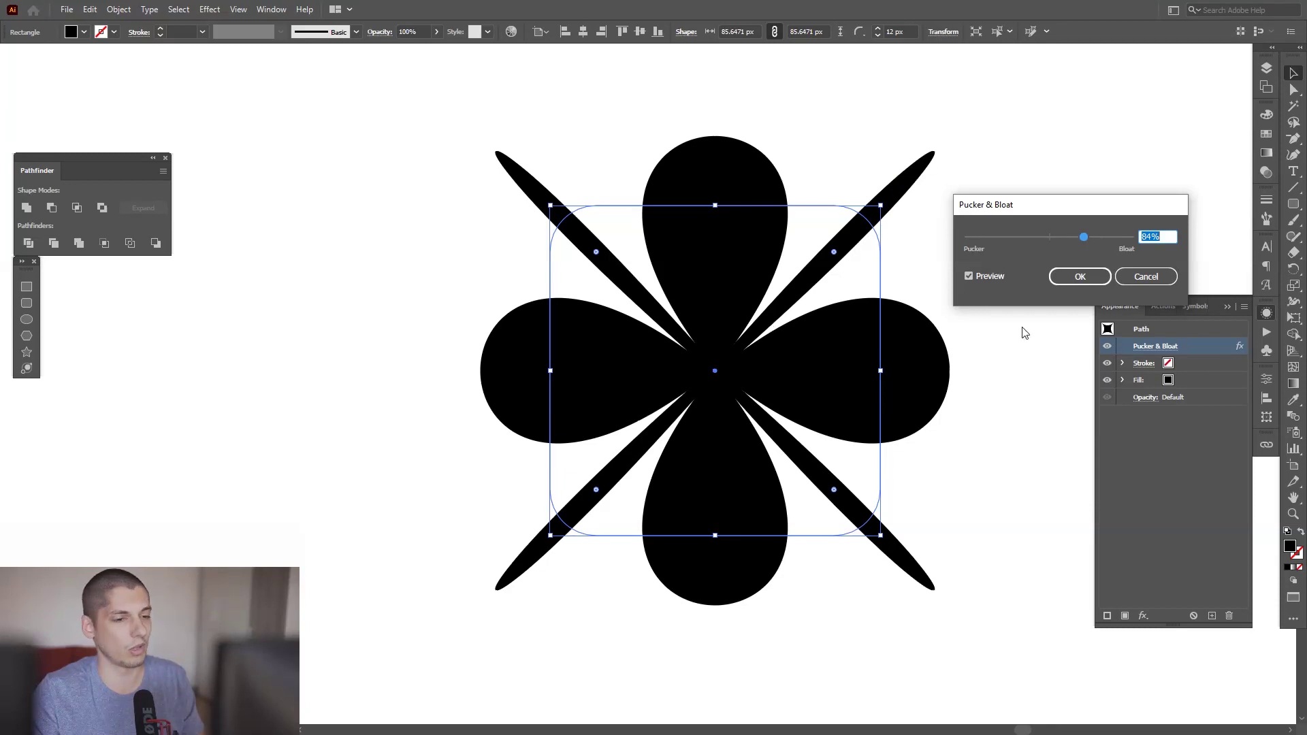
scroll(1166, 237, "down", 19)
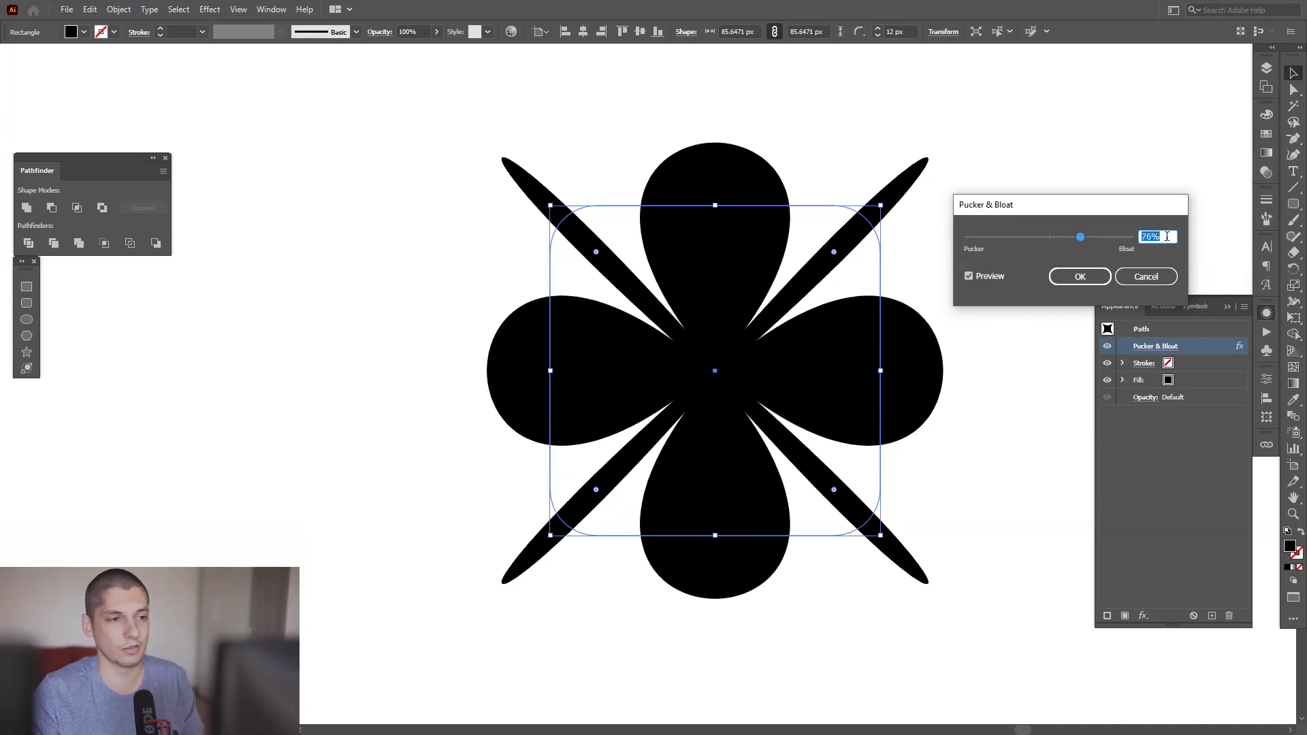
left_click(1103, 282)
Move the rounded square and its two variants together beside the square's column
left_click(1035, 214)
scroll(1035, 214, "down", 4)
left_click_drag(1034, 215, 761, 285)
scroll(937, 430, "down", 1)
key("space")
scroll(881, 374, "up", 2)
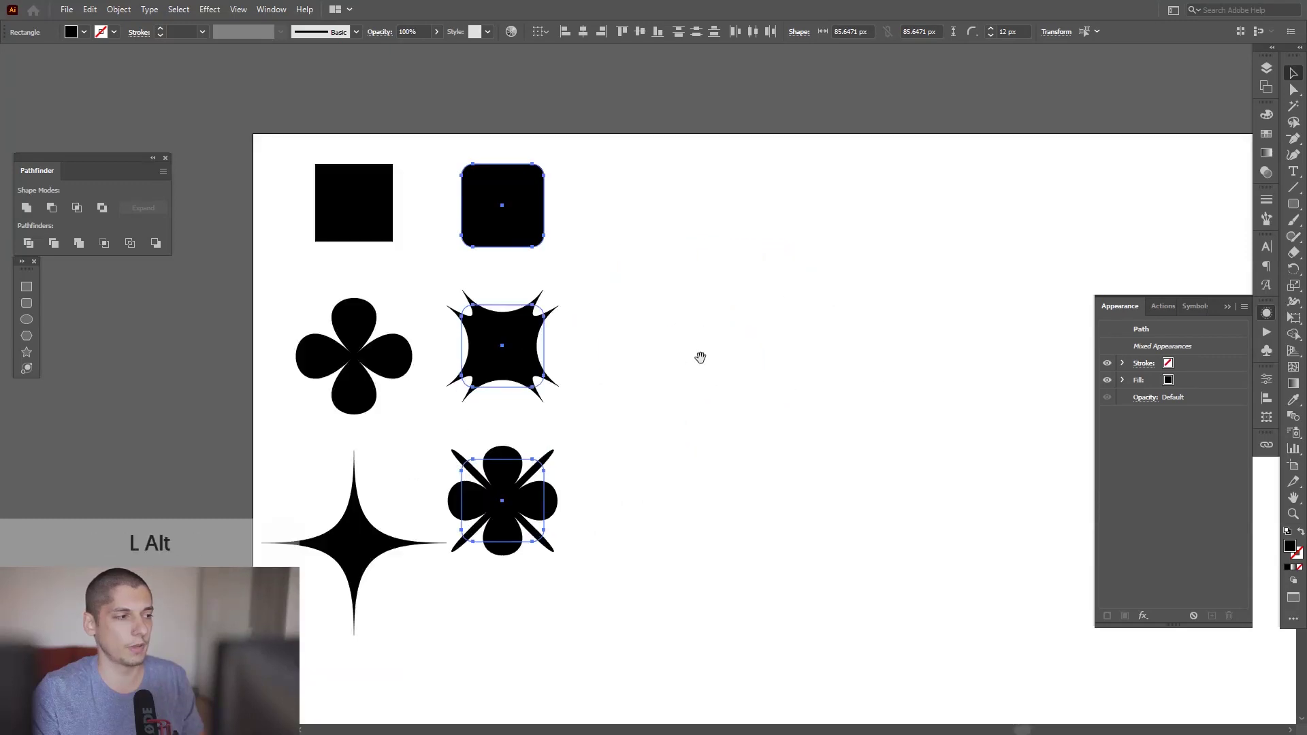
Draw a circle about 98 px in diameter beside the rounded-square column and duplicate it straight down
left_click(20, 322)
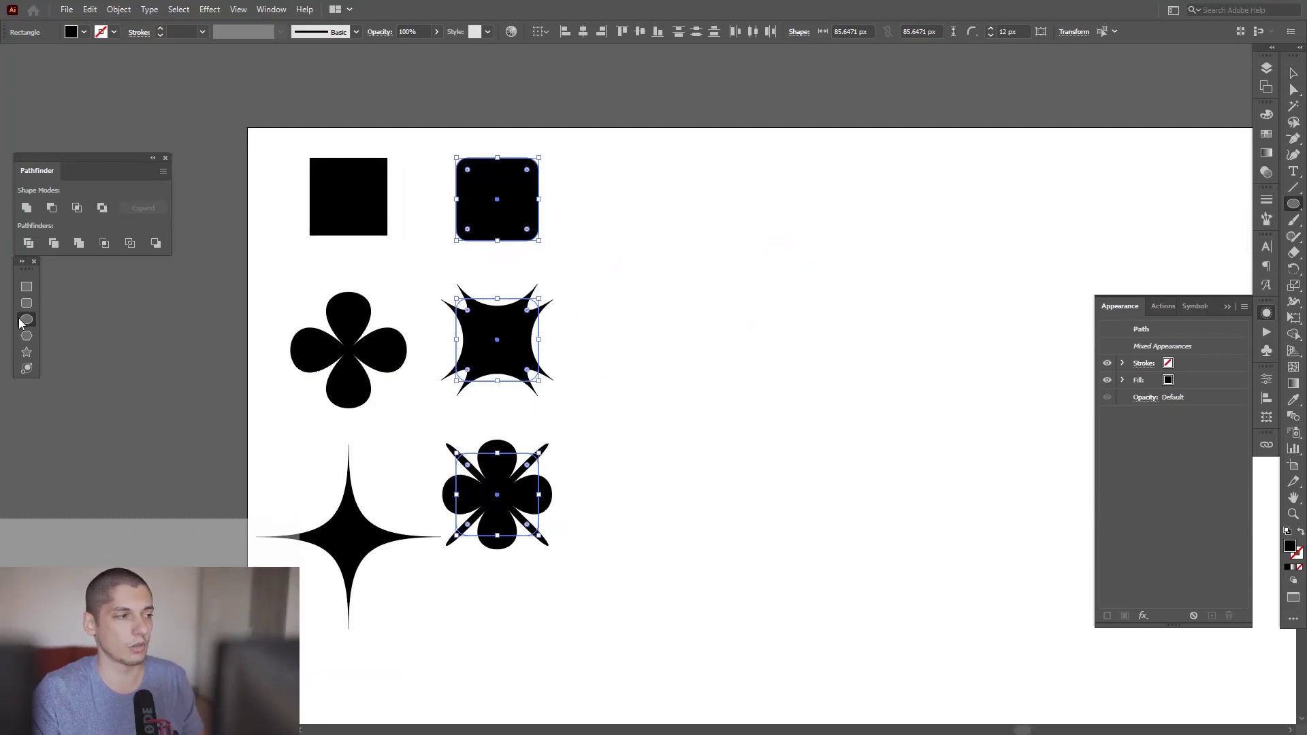
scroll(860, 319, "up", 2)
mouse_move(698, 228)
left_mouse_down()
mouse_move(782, 315)
mouse_move(767, 298)
mouse_move(812, 311)
left_mouse_up()
key("v")
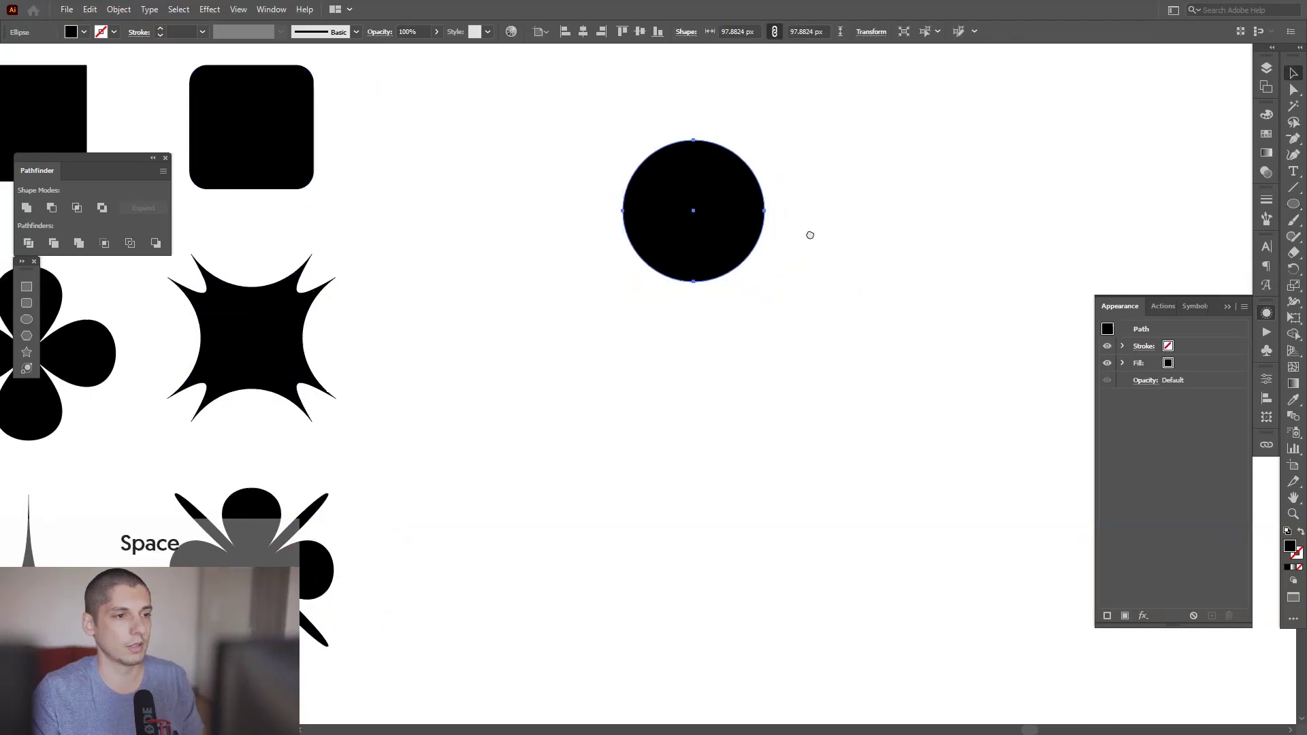
left_click_drag(735, 222, 751, 420)
scroll(749, 415, "up", 3)
left_click_drag(747, 390, 737, 334)
Apply a Pucker & Bloat effect of -67% to the lower circle
left_click(210, 10)
left_click(391, 123)
scroll(1160, 232, "down", 14)
key("Down")
key("Down")
key("Down")
key("Down")
key("Down")
key("Down")
key("Down")
key("Down")
key("Down")
key("Down")
key("Down")
key("Down")
key("Down")
key("Down")
key("Down")
key("Down")
key("Down")
key("Down")
key("Down")
key("Down")
key("Down")
key("Down")
key("Down")
key("Down")
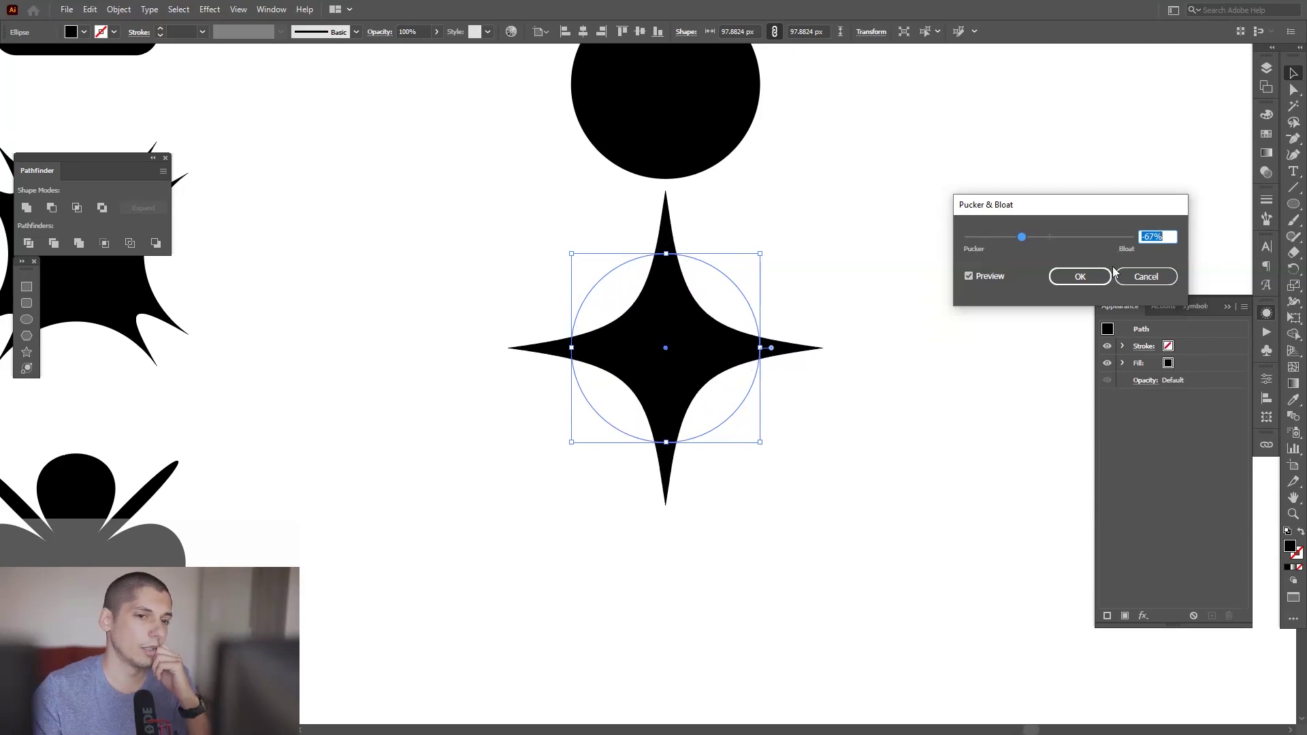
left_click(1070, 275)
left_click(939, 297)
Place a temporary copy of the circle-based star beside the star made from the square
scroll(820, 347, "down", 2)
left_click_drag(710, 362, 849, 301)
scroll(794, 354, "up", 2)
key("shift+Down")
key("shift+Down")
key("shift+Down")
key("shift+Down")
key("shift+Down")
key("shift+Down")
key("shift+Down")
left_click_drag(790, 421, 727, 571)
scroll(728, 571, "up", 1)
scroll(531, 204, "up", 2)
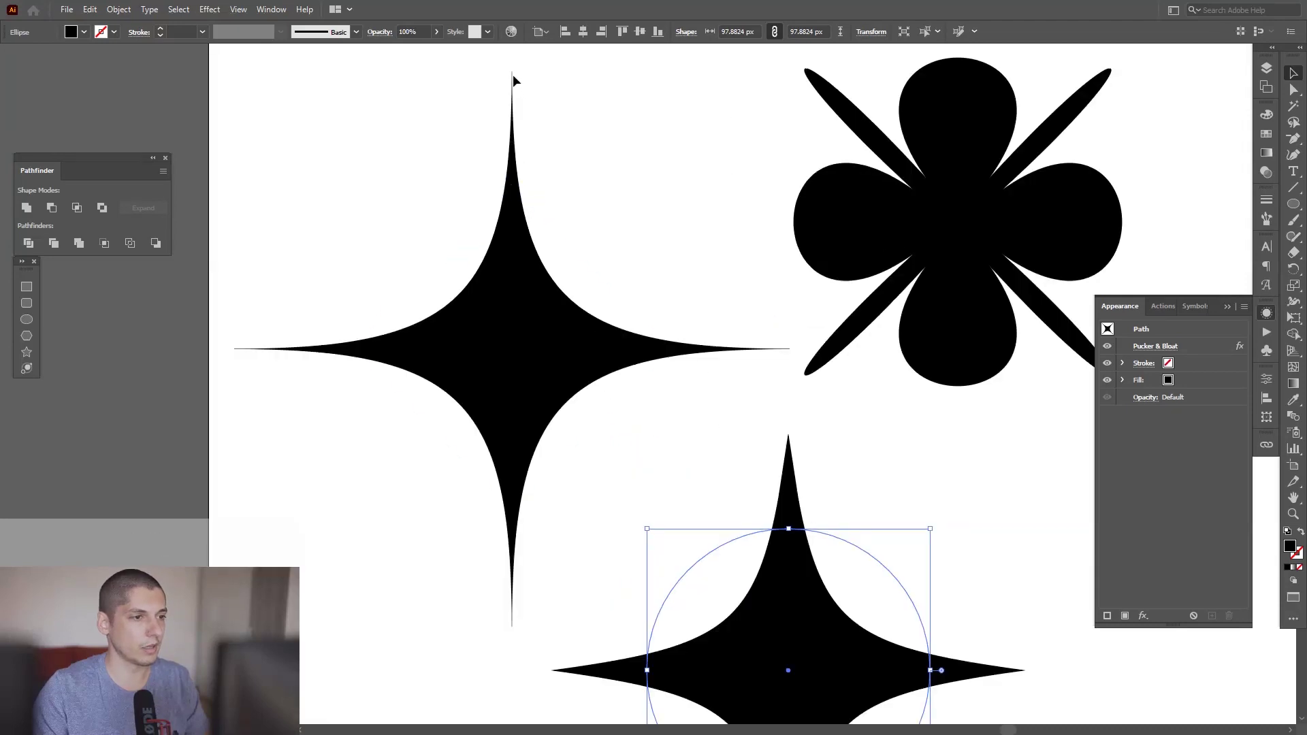
Compare the tips of the circle-based star with those of the square-based star up close
left_click_drag(743, 388, 782, 344)
scroll(821, 301, "up", 1)
left_click_drag(821, 402, 741, 242)
scroll(745, 255, "up", 1)
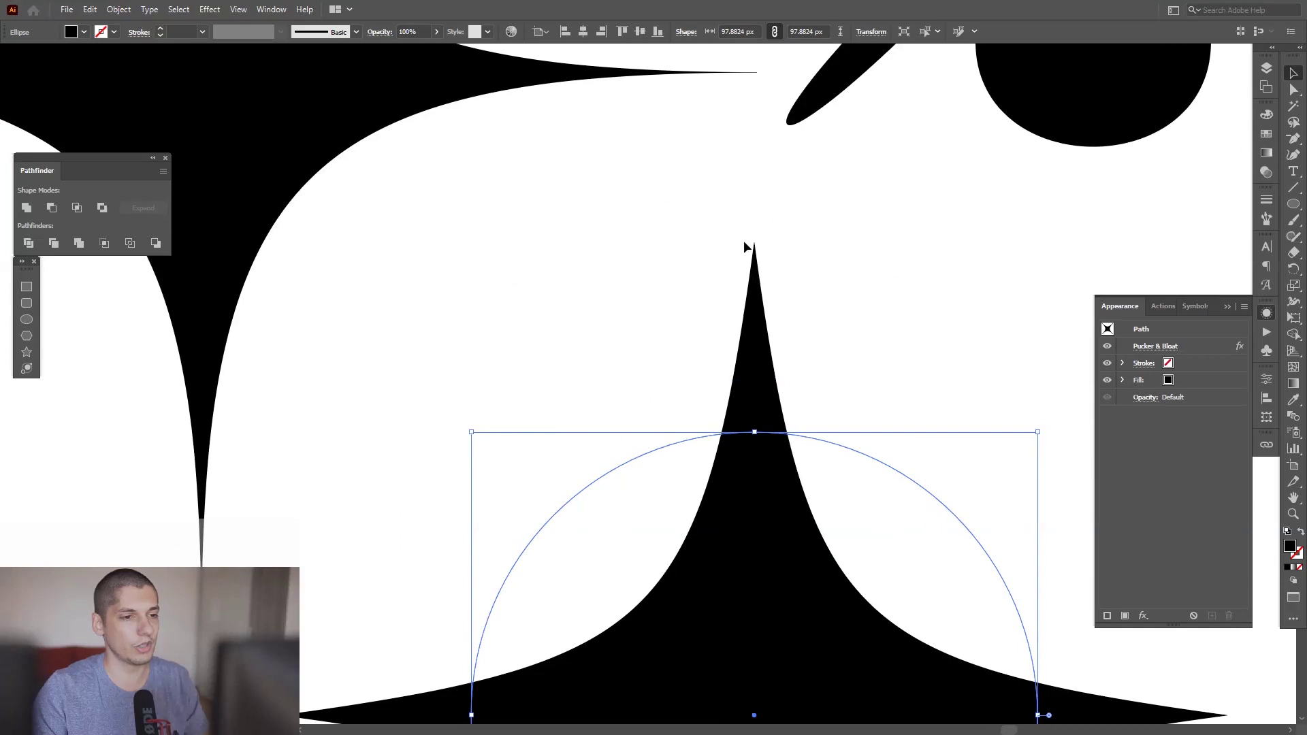
scroll(773, 354, "down", 1)
left_click_drag(773, 353, 732, 321)
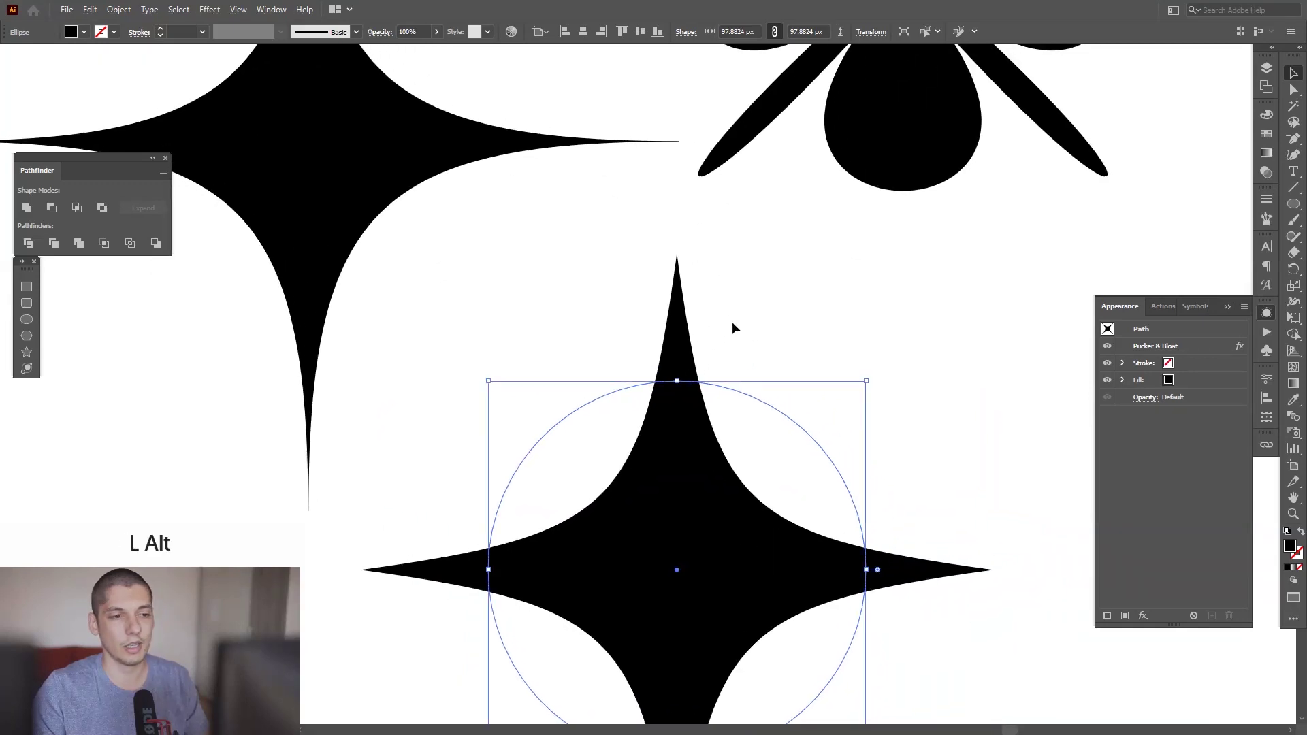
scroll(732, 321, "down", 2)
left_click_drag(849, 350, 710, 452)
scroll(757, 393, "down", 1)
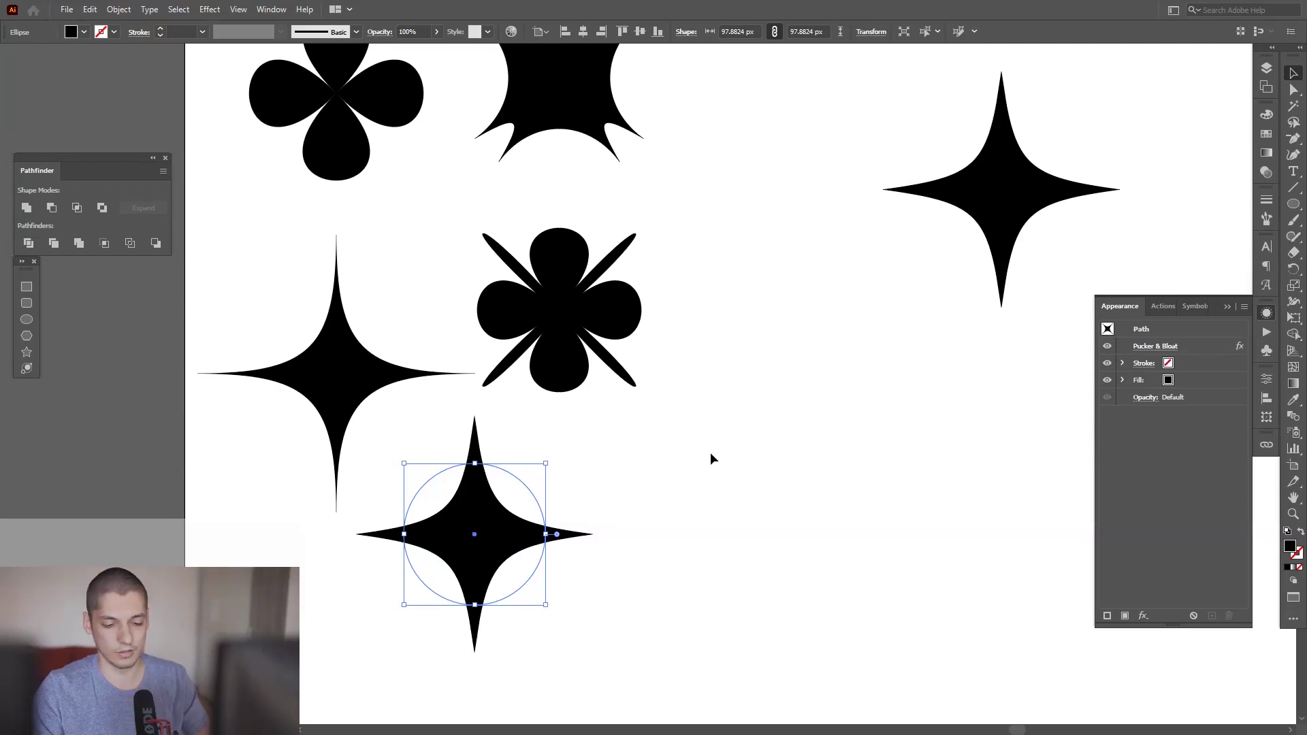
Remove the comparison star and undo the extra duplicate below the original circle-based star
left_click(710, 452)
left_click_drag(822, 295, 577, 321)
left_click_drag(785, 213, 802, 489)
key("ctrl+z")
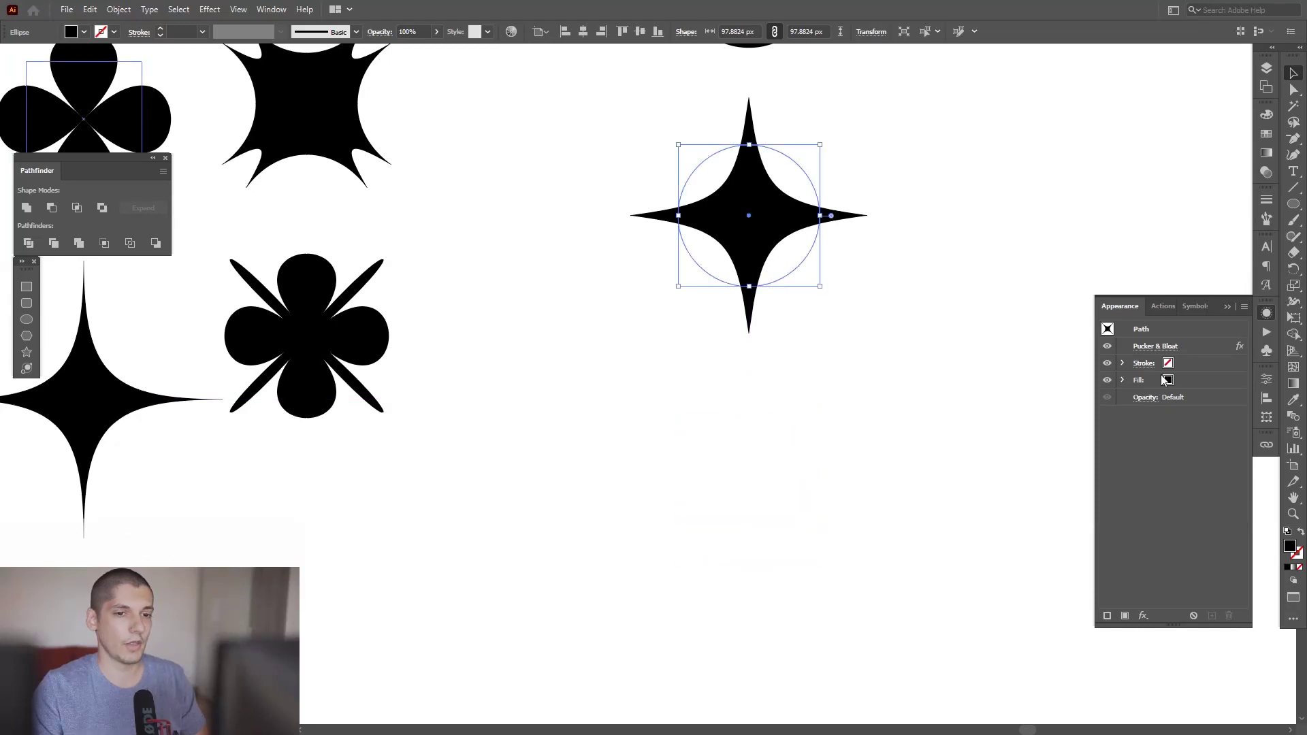
Change the circle-based star's Pucker & Bloat effect to -37% and duplicate the star straight down
left_click(1165, 347)
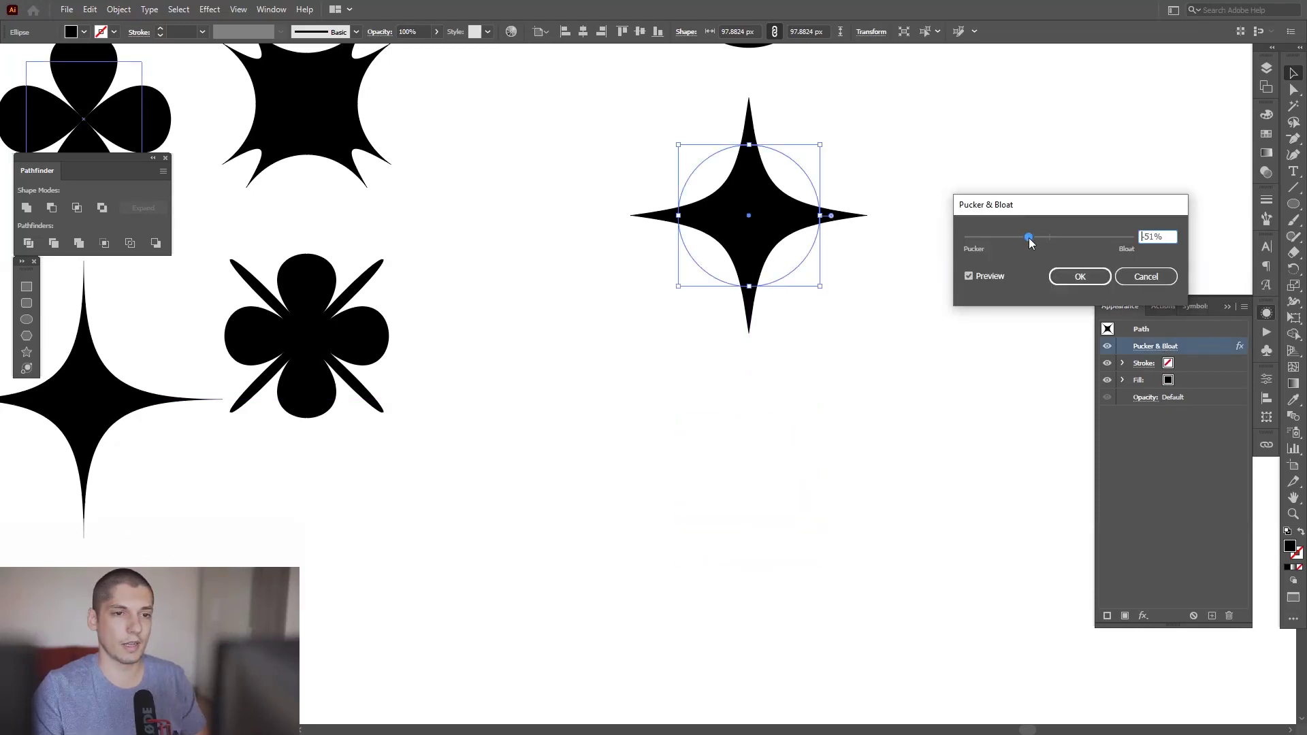
left_click_drag(1029, 242, 1034, 239)
left_click(1080, 276)
left_click(938, 302)
left_click_drag(937, 301, 901, 297)
left_click_drag(929, 340, 724, 146)
left_click_drag(801, 200, 801, 434)
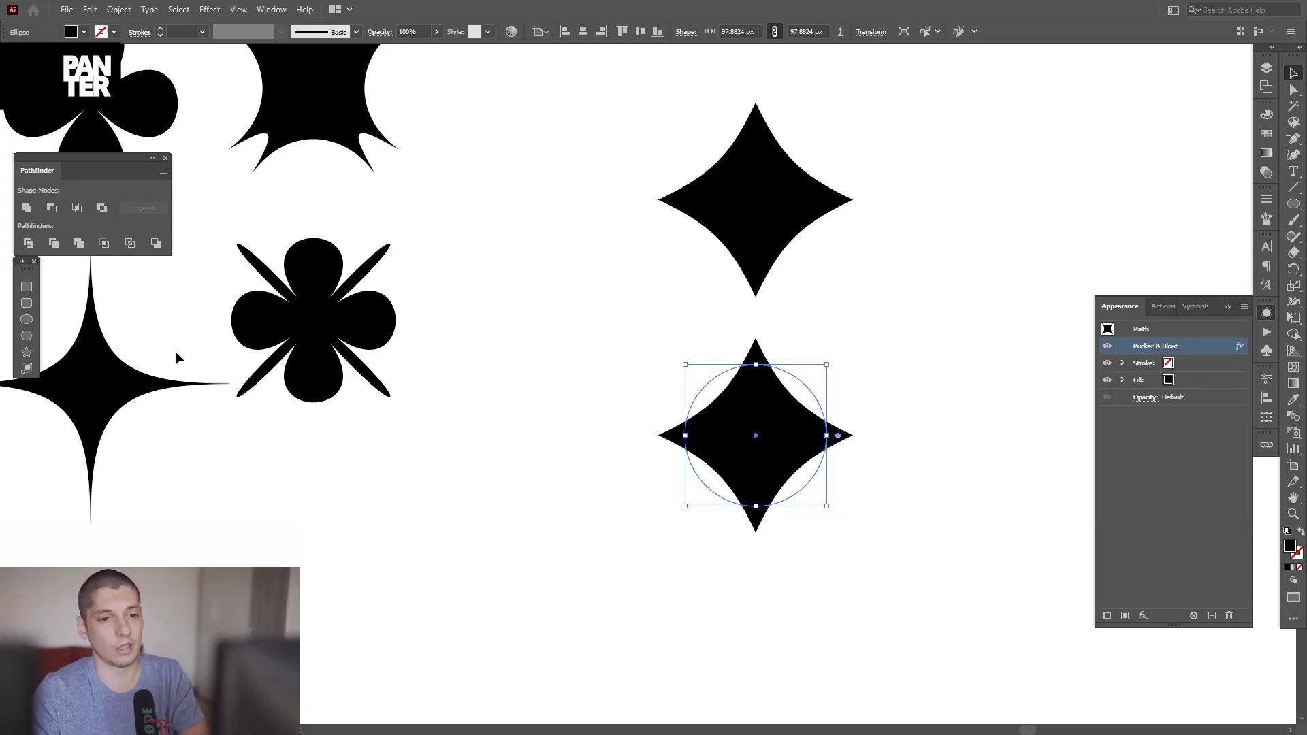
Change the Pucker & Bloat effect on the lower star copy to 81%, forming a four-petal cross
left_click(1167, 346)
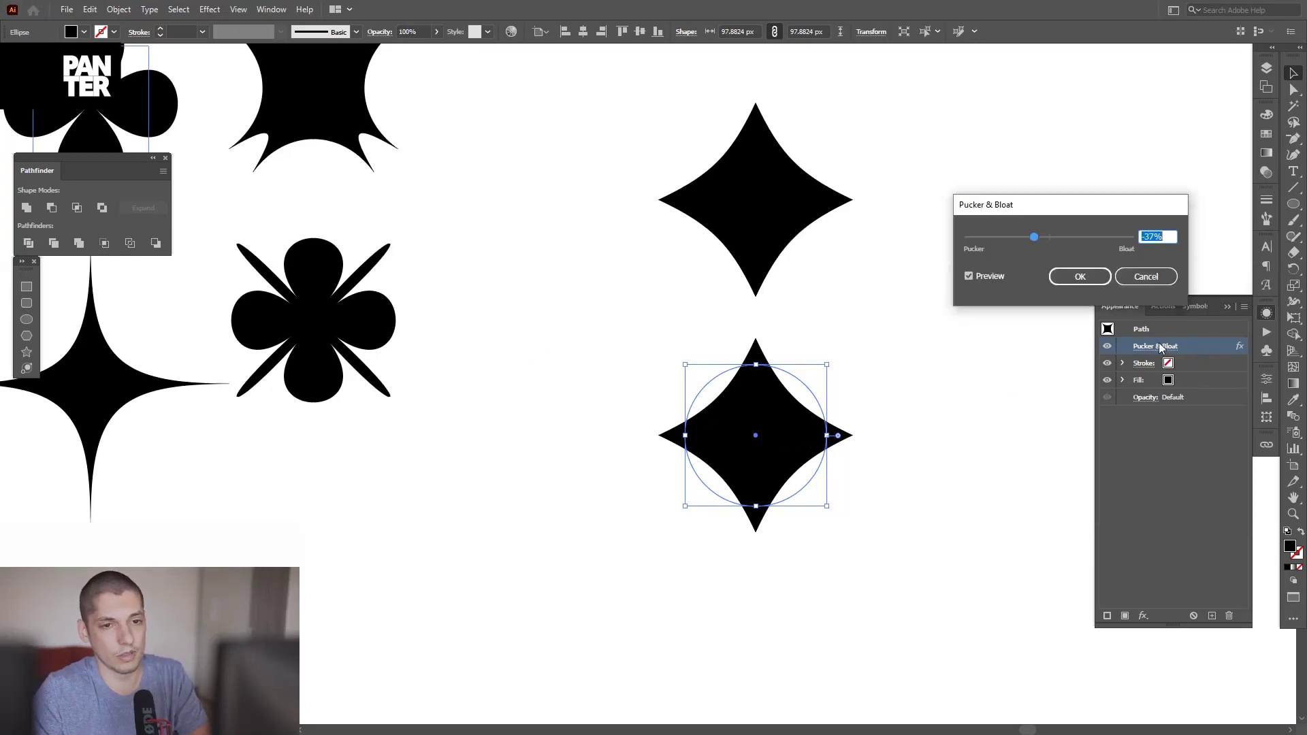
left_click(1063, 237)
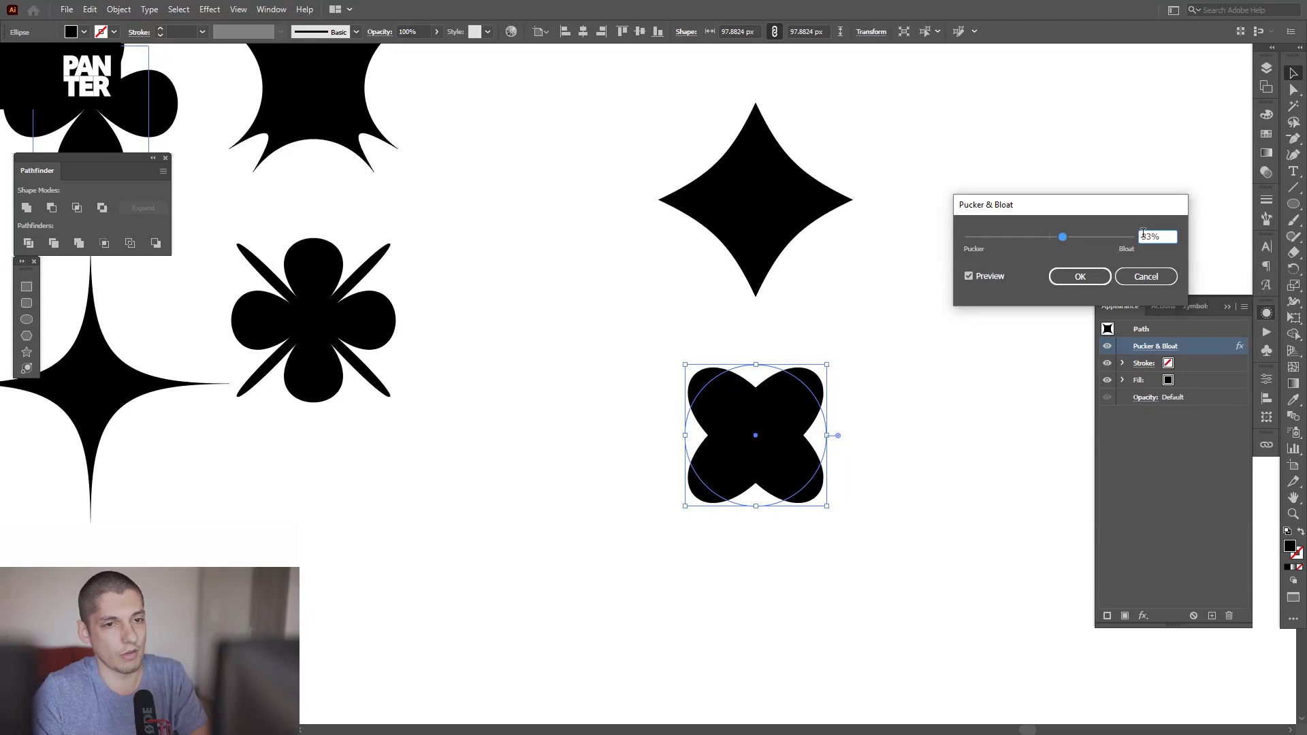
key("Down")
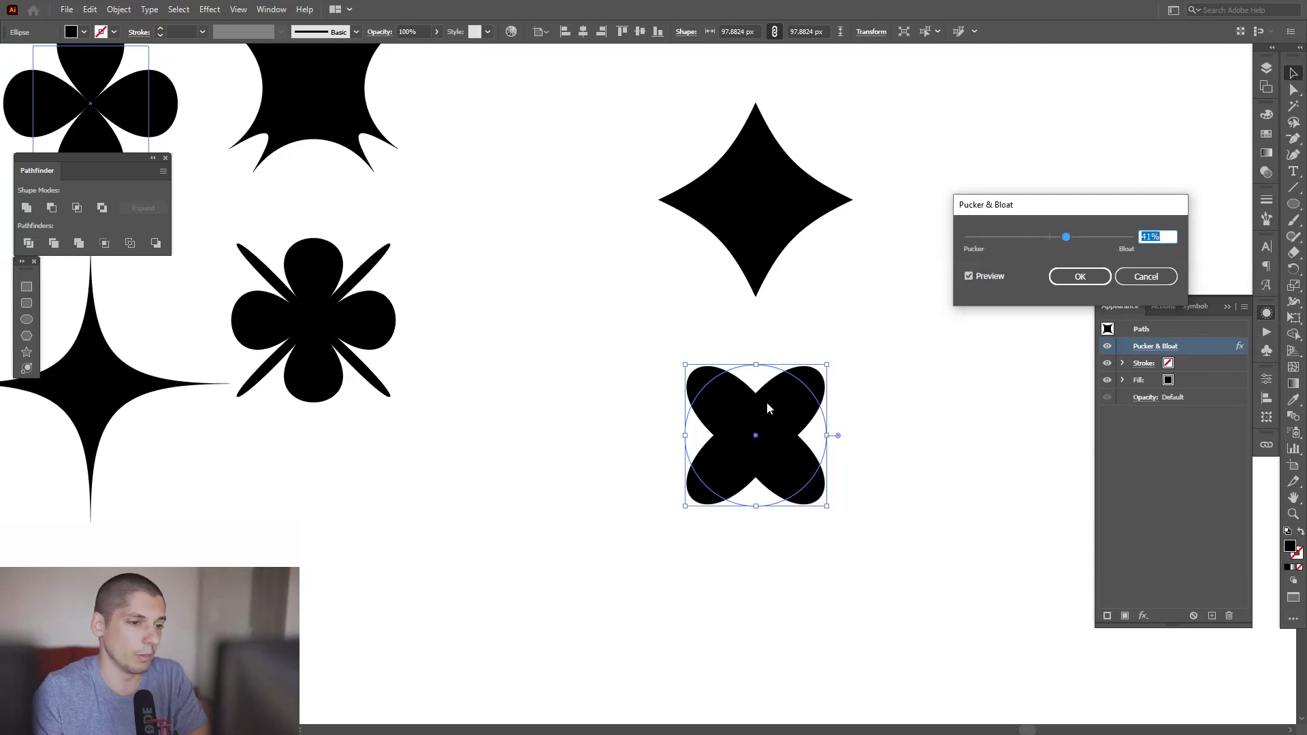
key("shift+Up")
key("shift+Up")
key("shift+Up")
key("shift+Up")
key("shift+Up")
key("shift+Down")
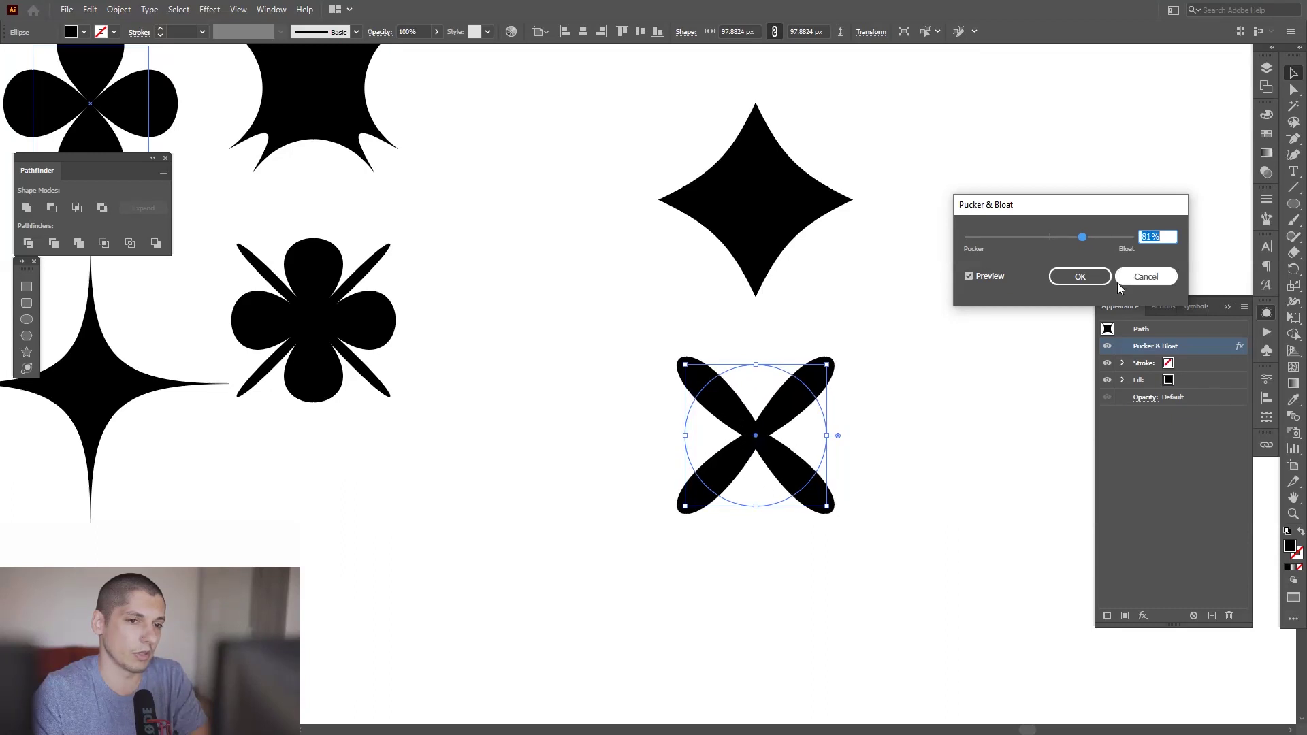
key("Return")
Duplicate the four-petal cross straight down below itself
left_click(892, 468)
left_click_drag(892, 469, 854, 361)
left_click_drag(800, 228, 799, 488)
Try pasting a copy of the lower four-petal cross in front, rotate it 45°, and delete it
key("ctrl+c")
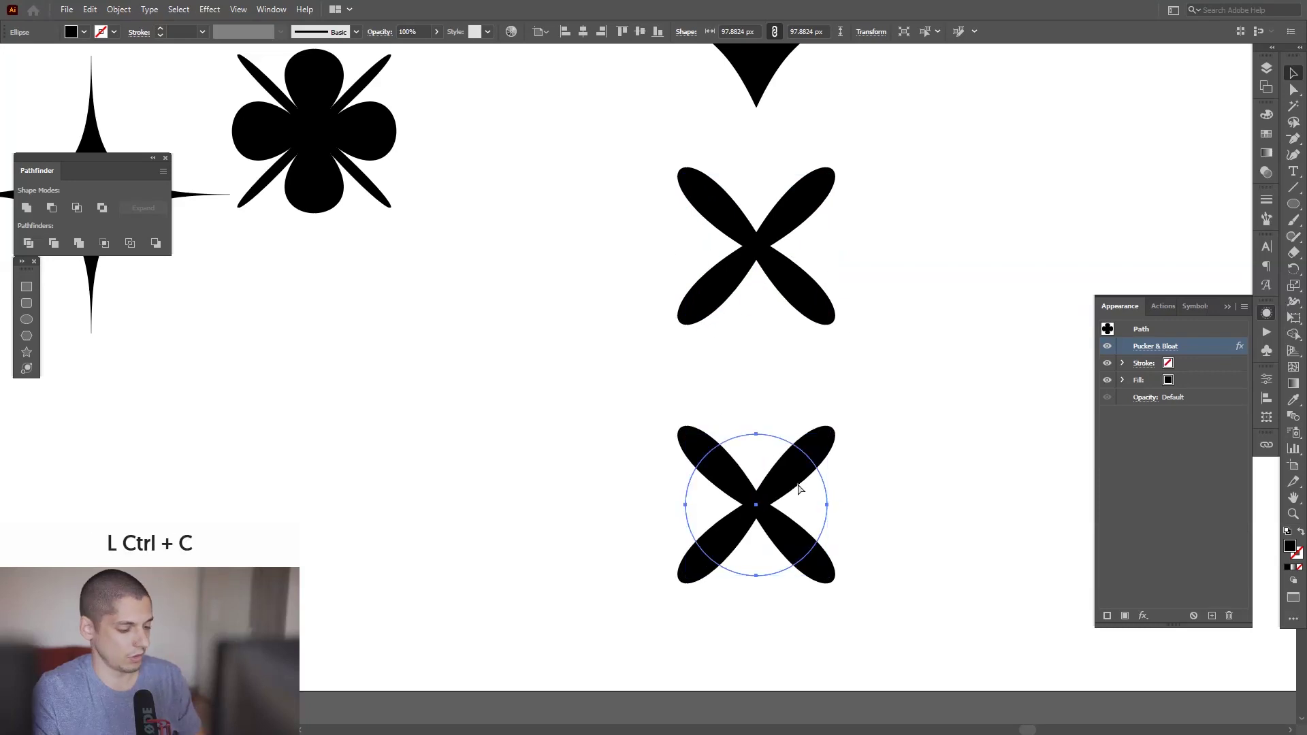
key("ctrl+f")
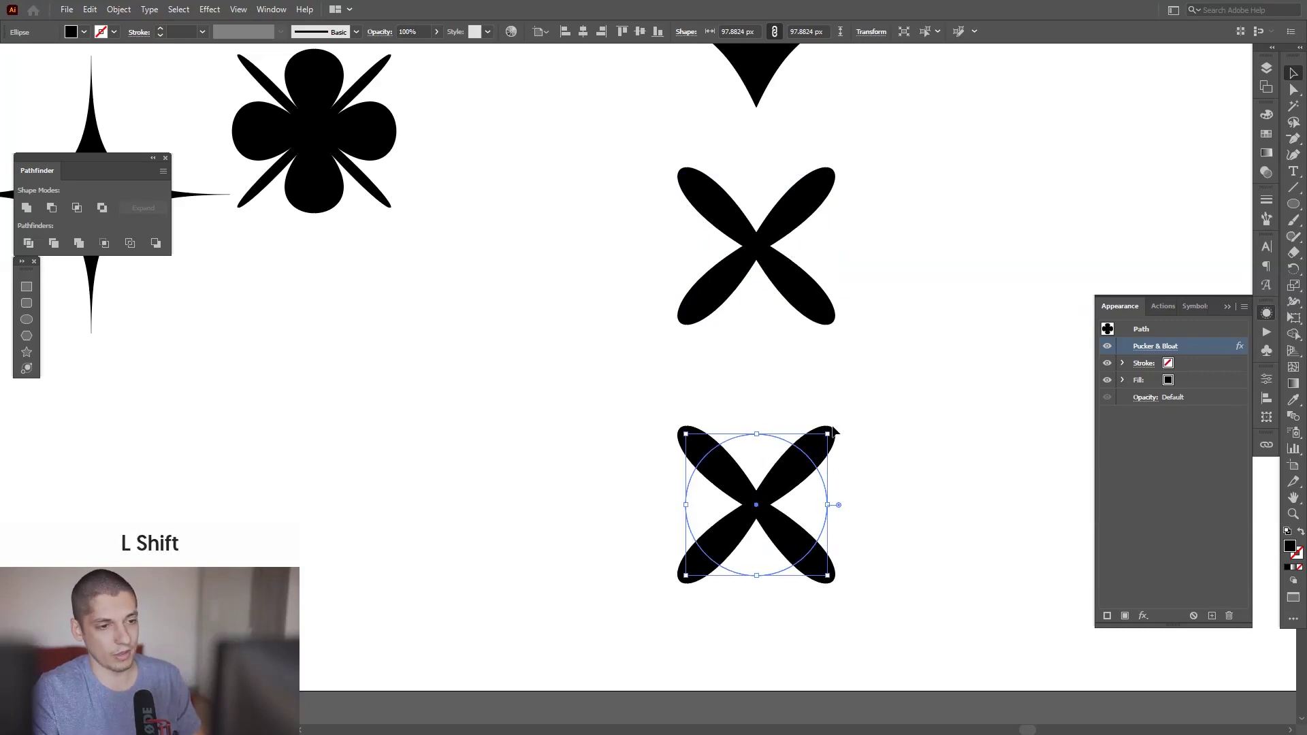
left_click_drag(837, 433, 874, 471)
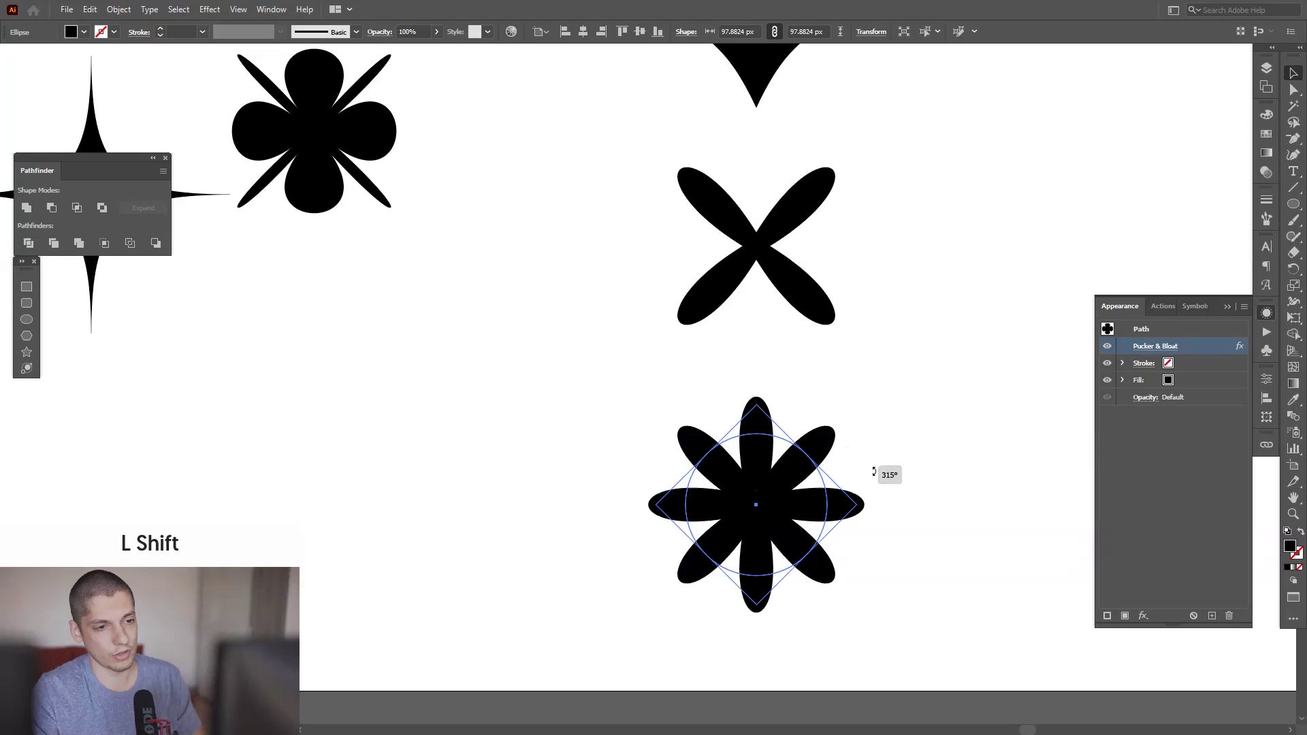
left_click(920, 533)
scroll(882, 525, "up", 3)
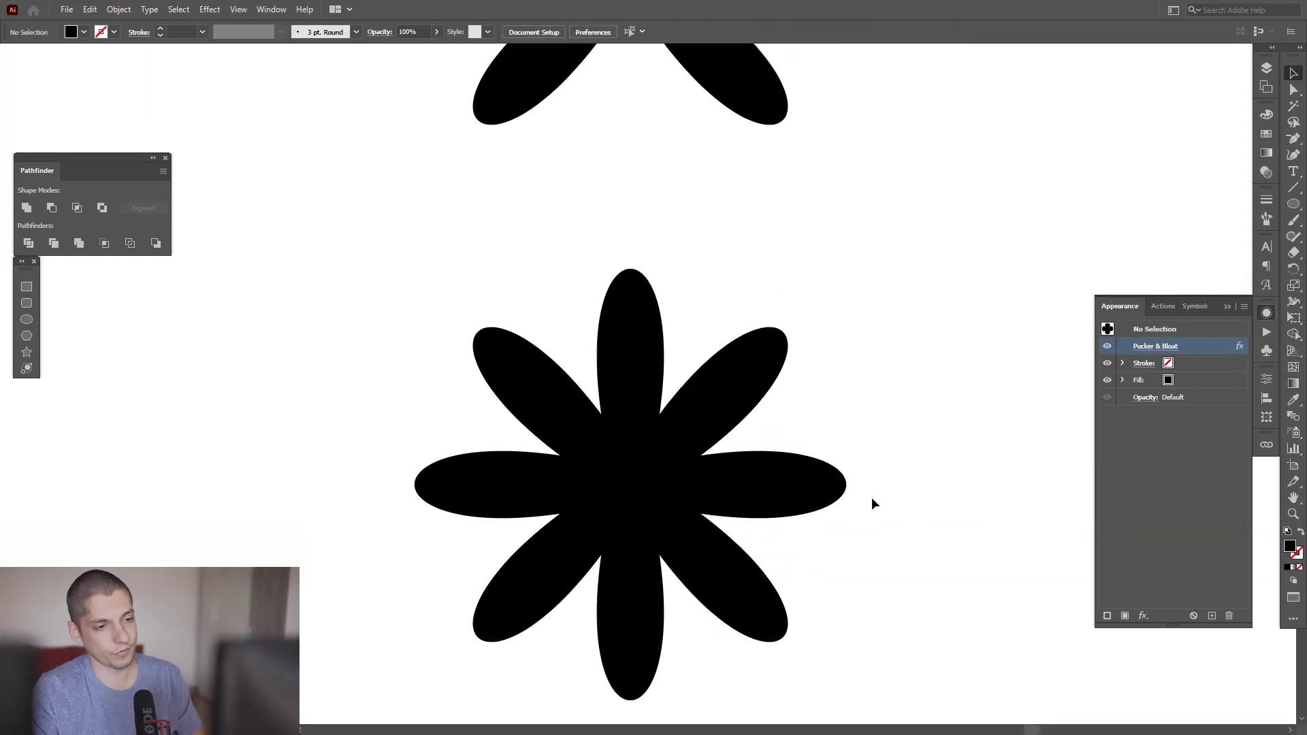
left_click(733, 473)
key("Delete")
Move the copy pasted in front of the lower four-petal cross aside and undo the move
left_click(701, 436)
left_click_drag(701, 441, 762, 409)
key("ctrl+z")
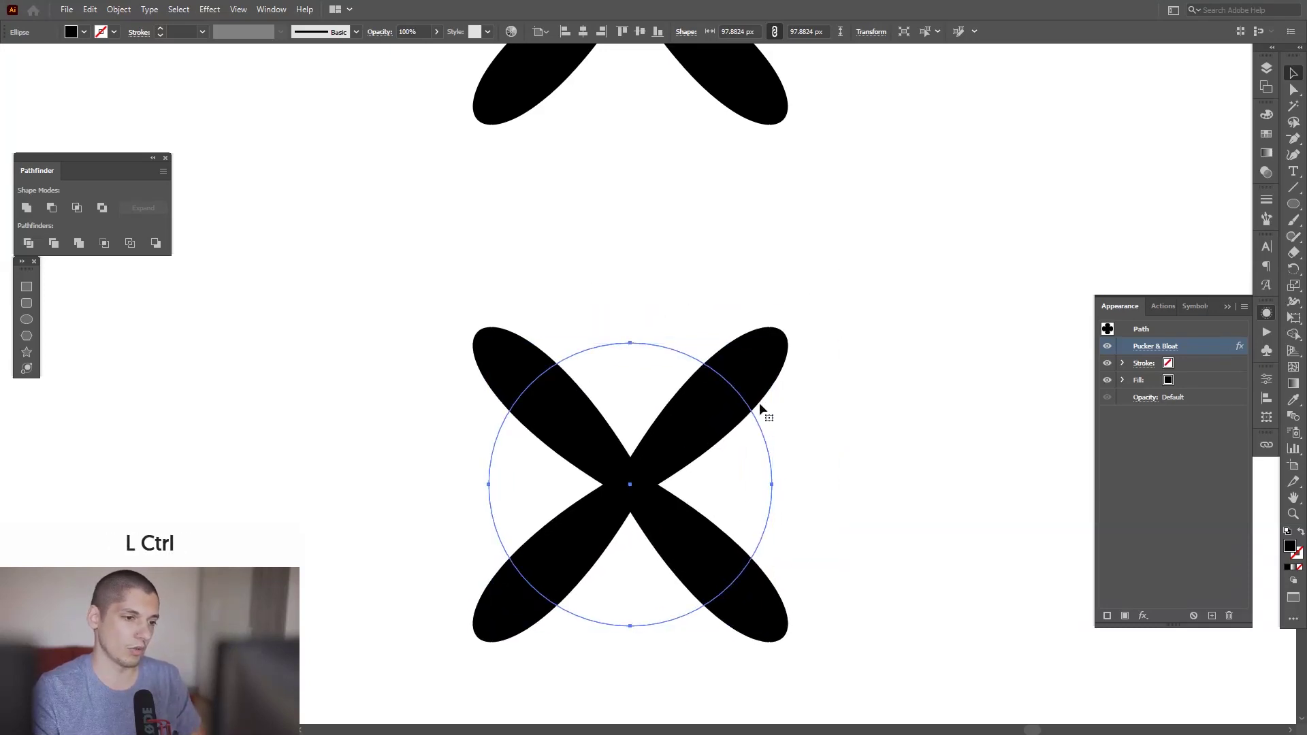
left_click_drag(753, 408, 885, 418)
key("ctrl+z")
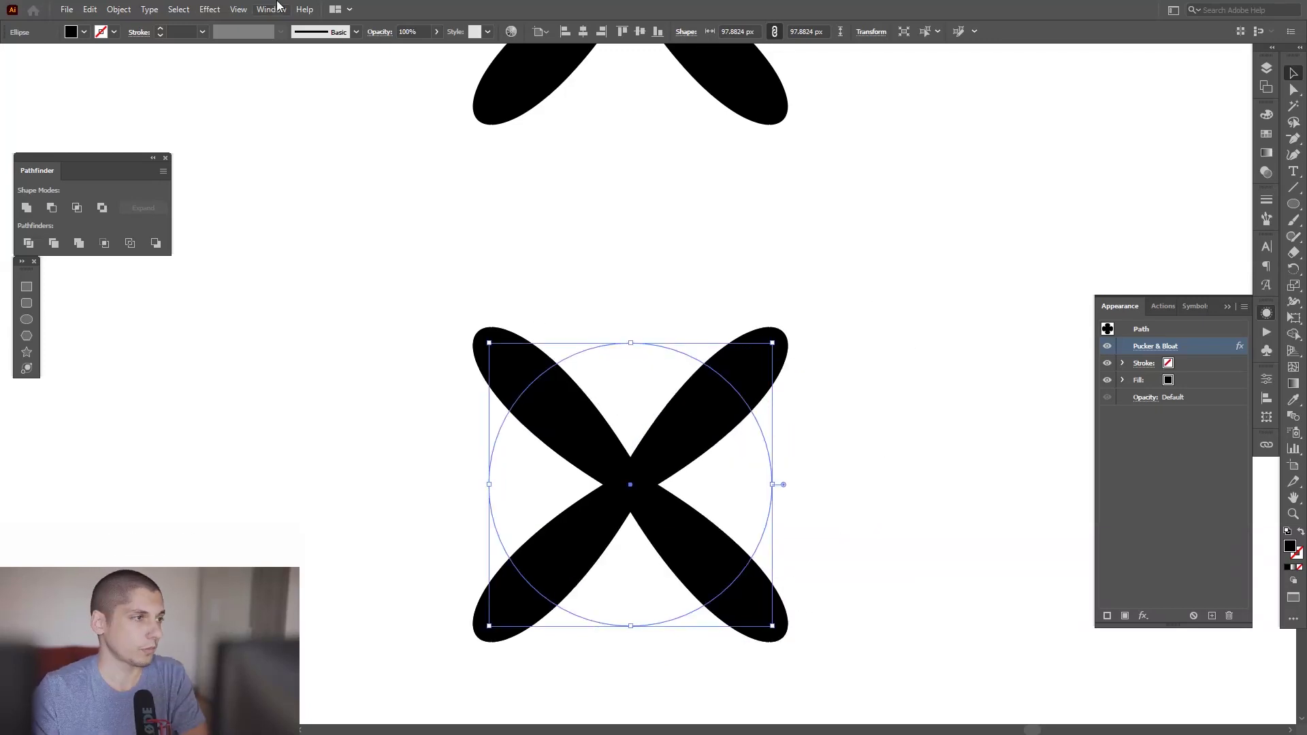
Review the Paste in Front command, paste an ordinary offset copy of the cross instead, and delete that copy
left_click(95, 11)
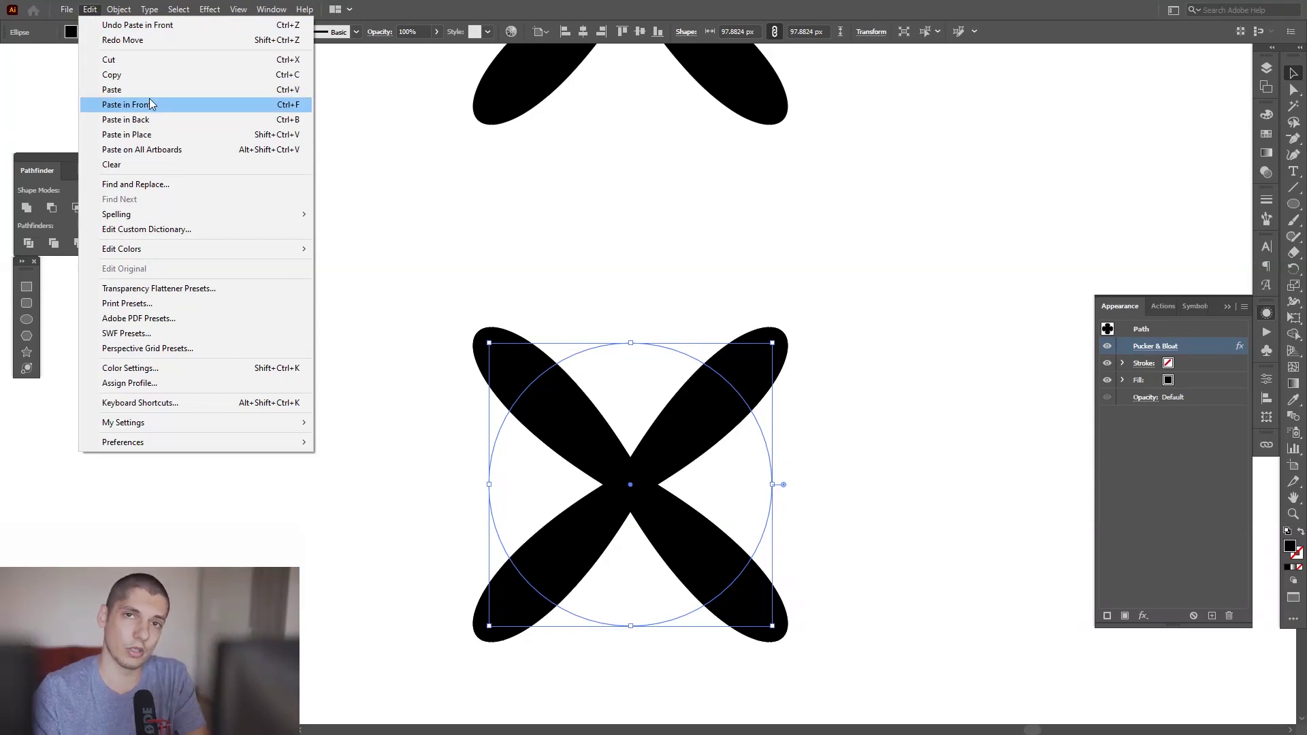
left_click(661, 256)
left_click(731, 370)
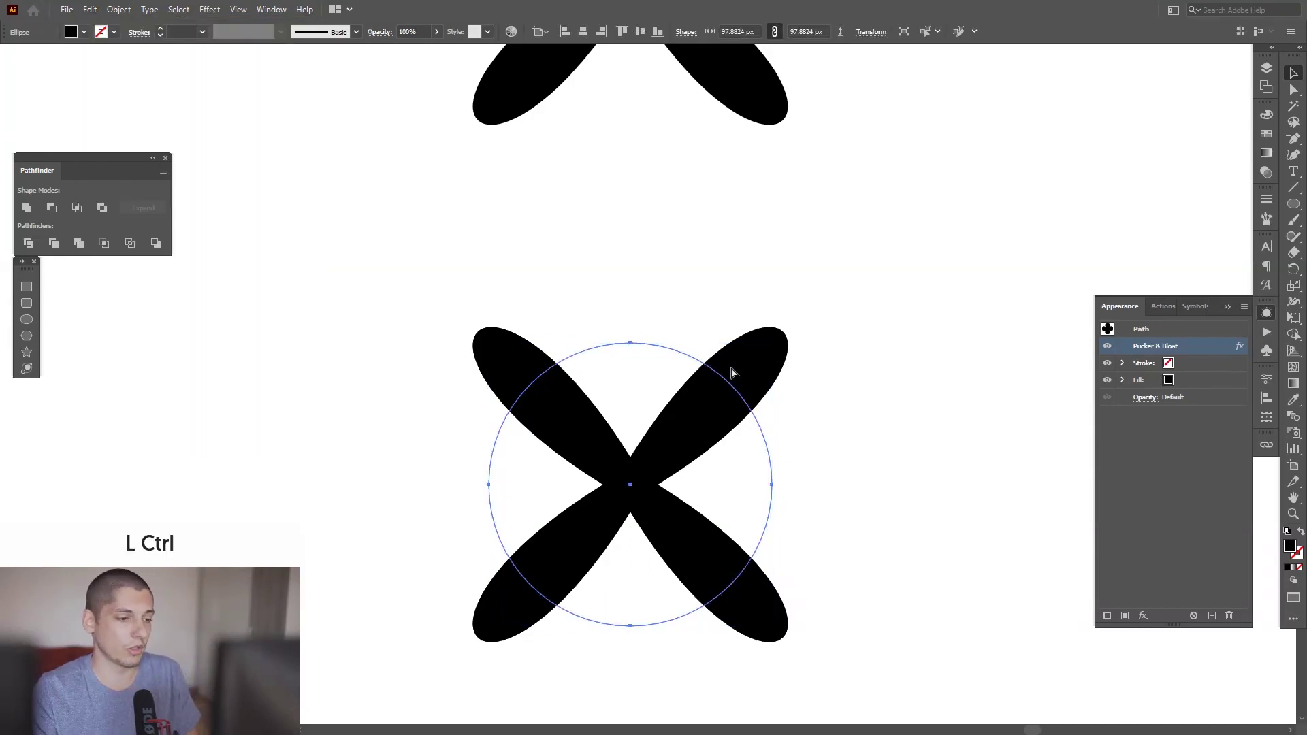
key("ctrl+v")
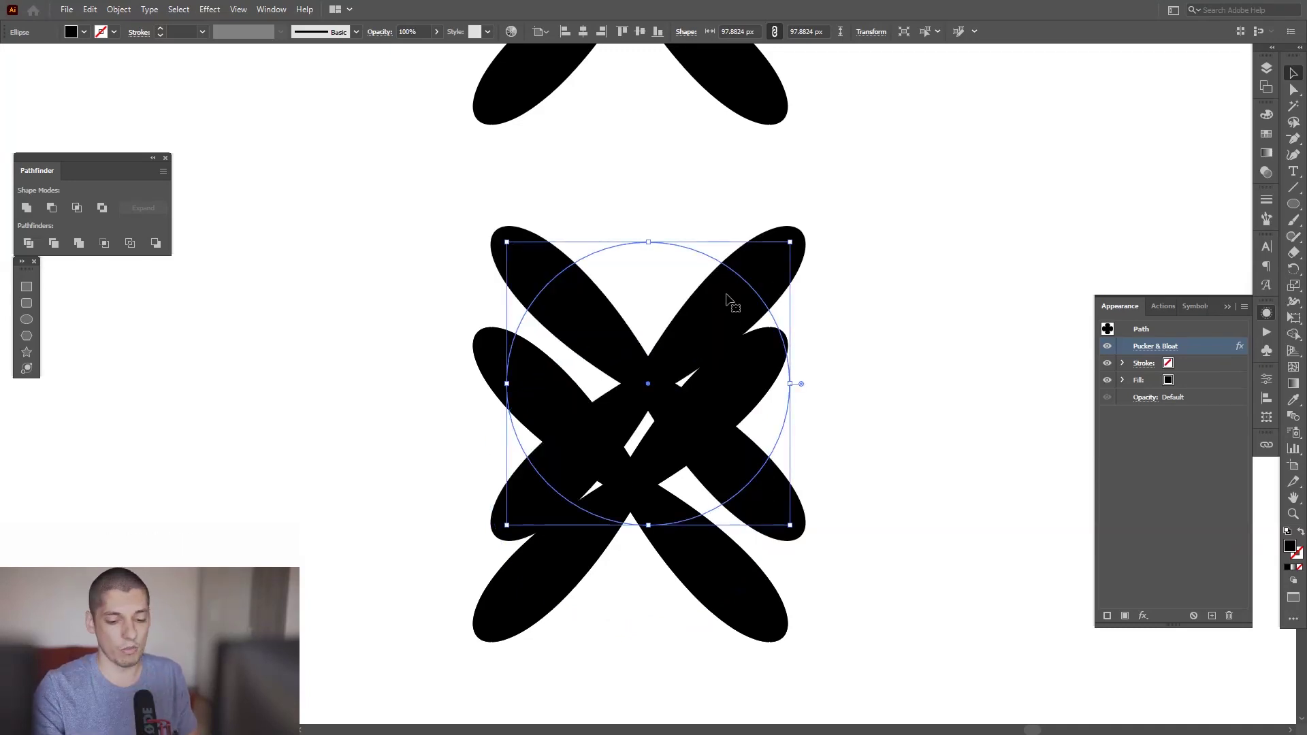
key("Delete")
Rotate the copy lying exactly in front of the lower four-petal cross by 45° to form an eight-petal flower
left_click(733, 448)
left_click_drag(802, 448, 834, 385)
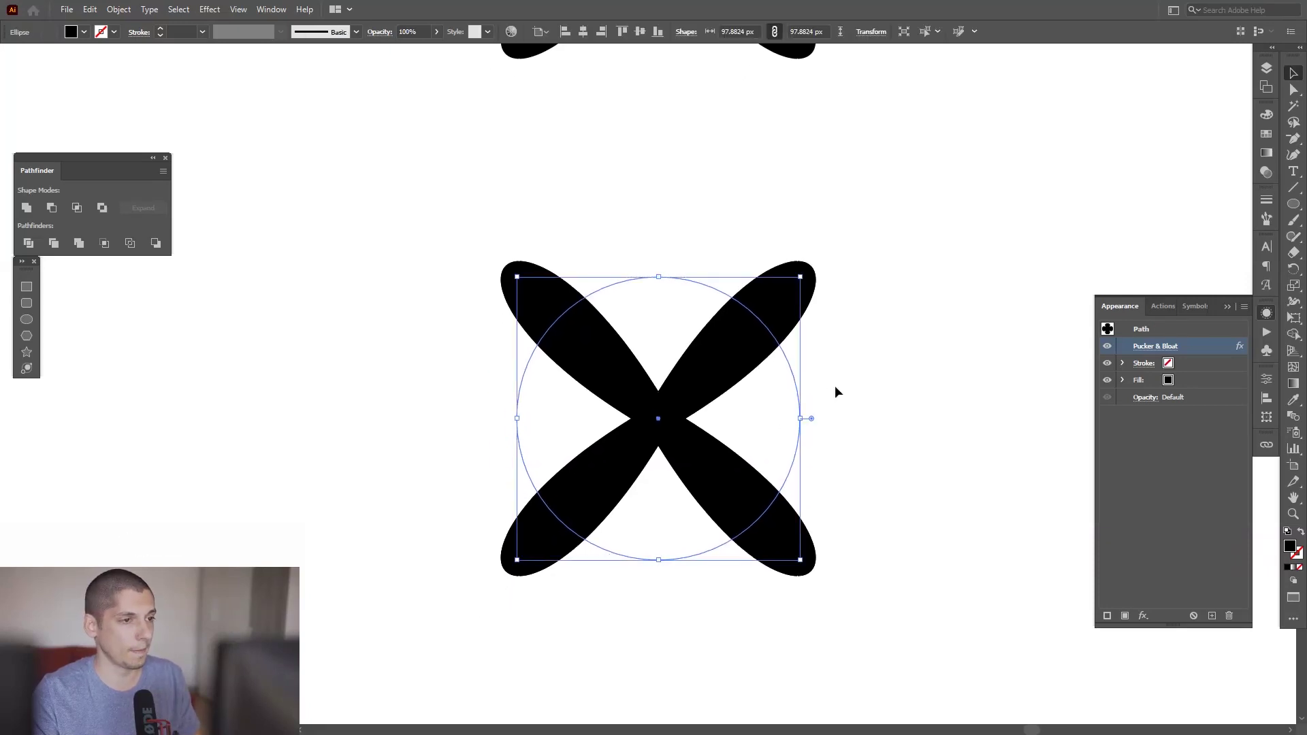
left_click(807, 273, "shift")
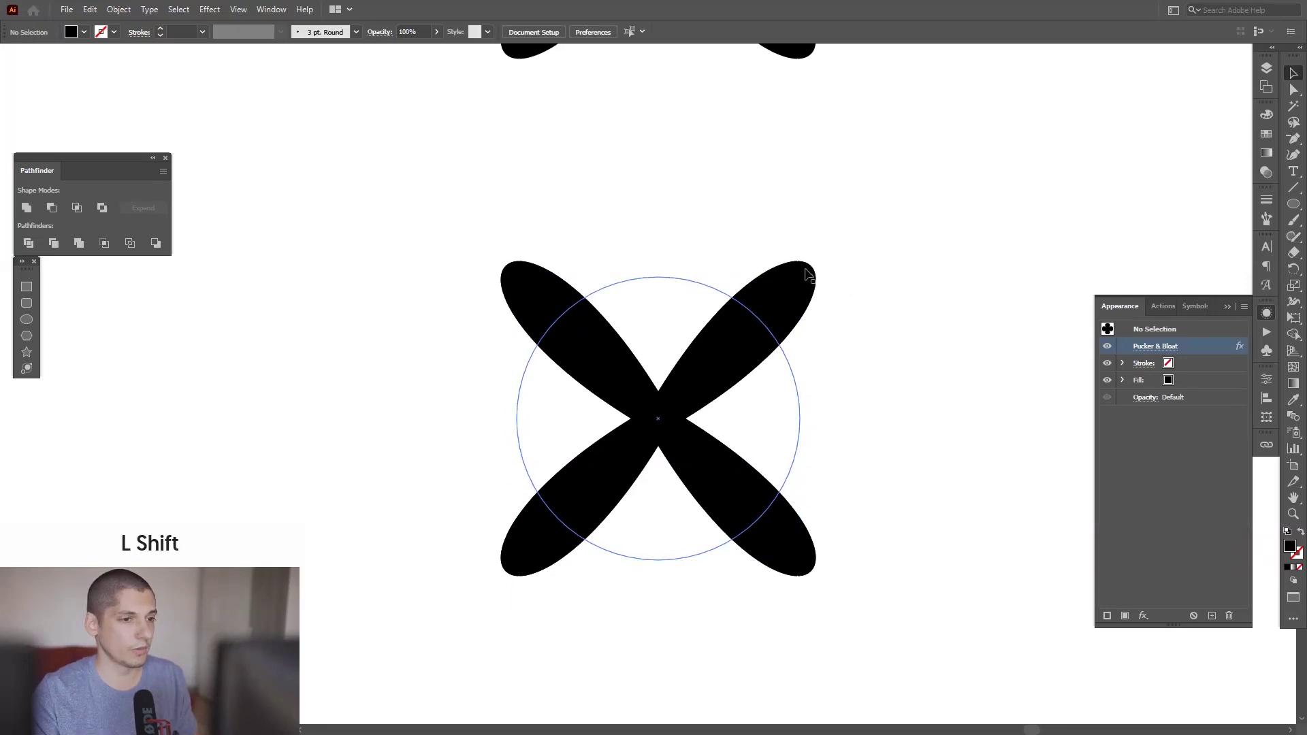
left_click(805, 277, "shift")
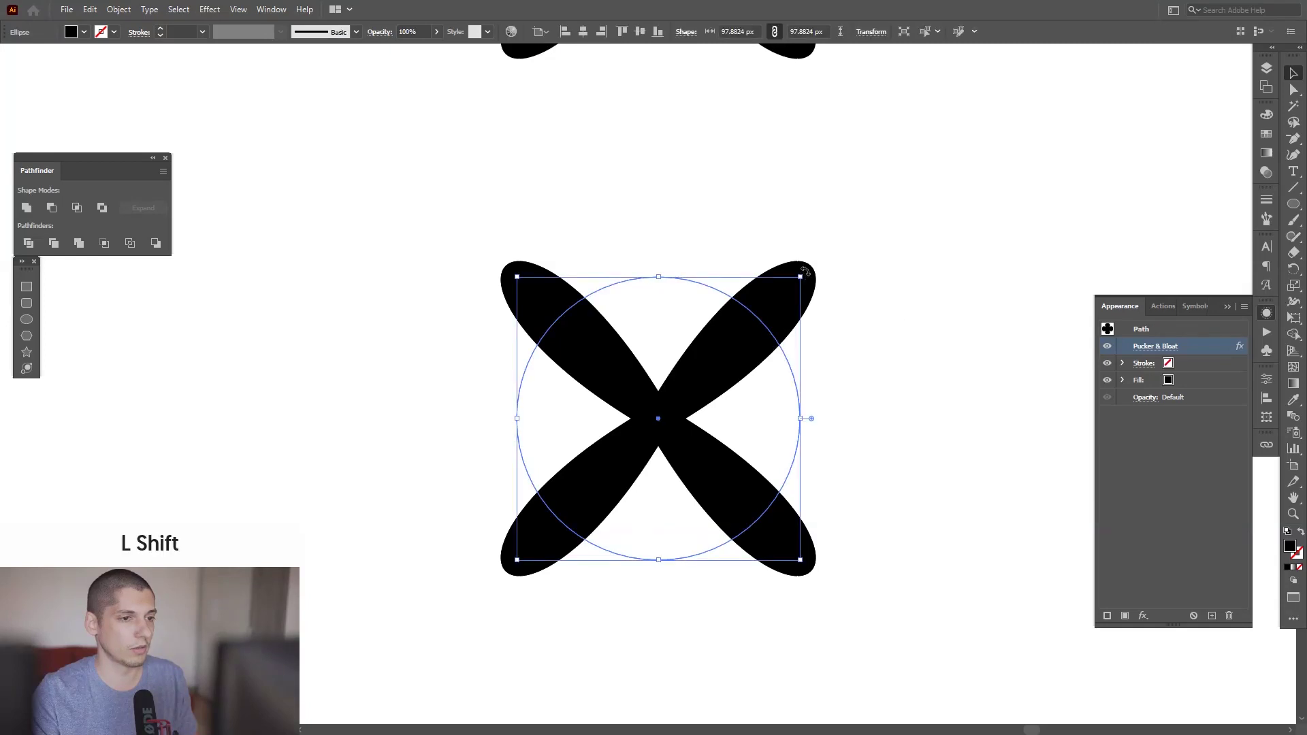
left_click_drag(805, 271, 891, 364)
left_click(1052, 380)
Move the circle and its variants beside the rounded-square column and scale them down so the circle is about 89 px wide
scroll(936, 478, "down", 2)
left_click_drag(936, 478, 737, 497)
scroll(715, 494, "down", 3)
left_click_drag(667, 283, 619, 236)
left_click_drag(607, 491, 606, 465)
scroll(579, 480, "up", 3)
Duplicate the eight-petal flower straight down and swap the copy's fill and stroke for a 1 pt black outline without fill
left_click_drag(578, 402, 578, 403)
left_click_drag(642, 443, 642, 594)
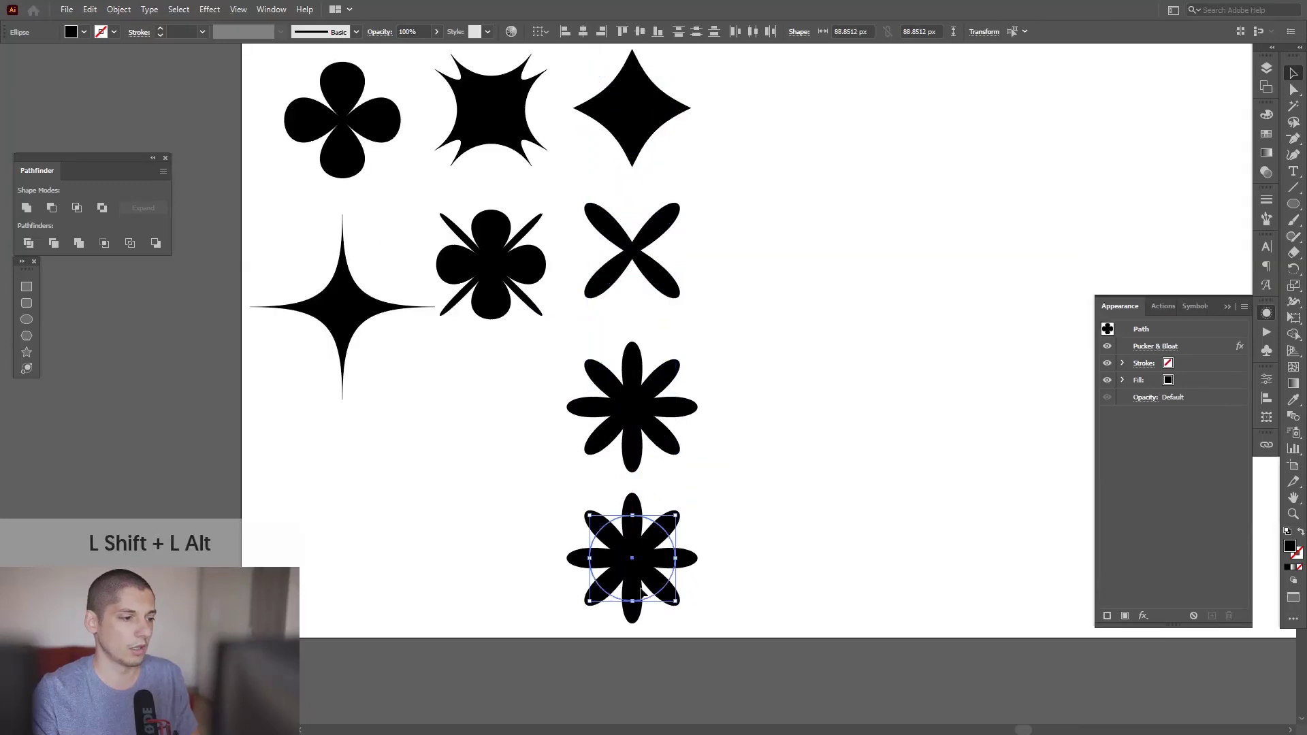
scroll(642, 594, "up", 4)
key("space")
left_click_drag(685, 534, 706, 484)
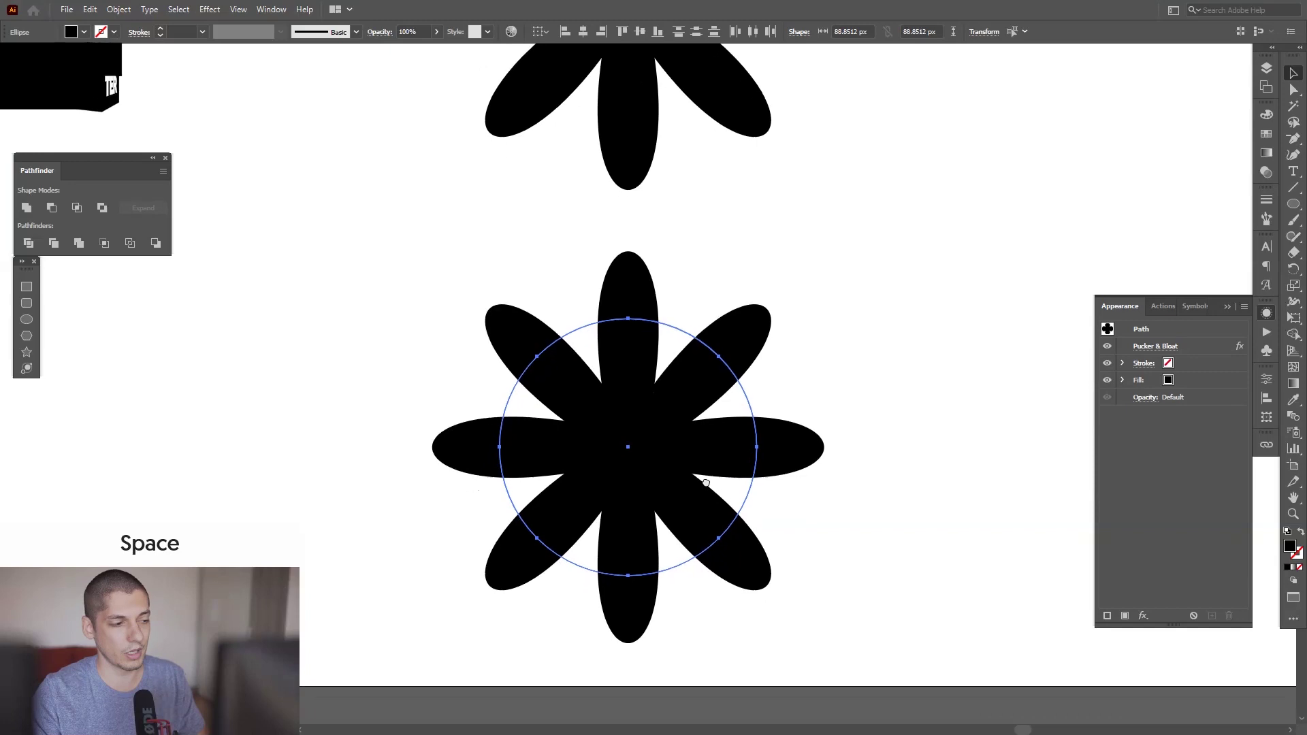
key("shift+x")
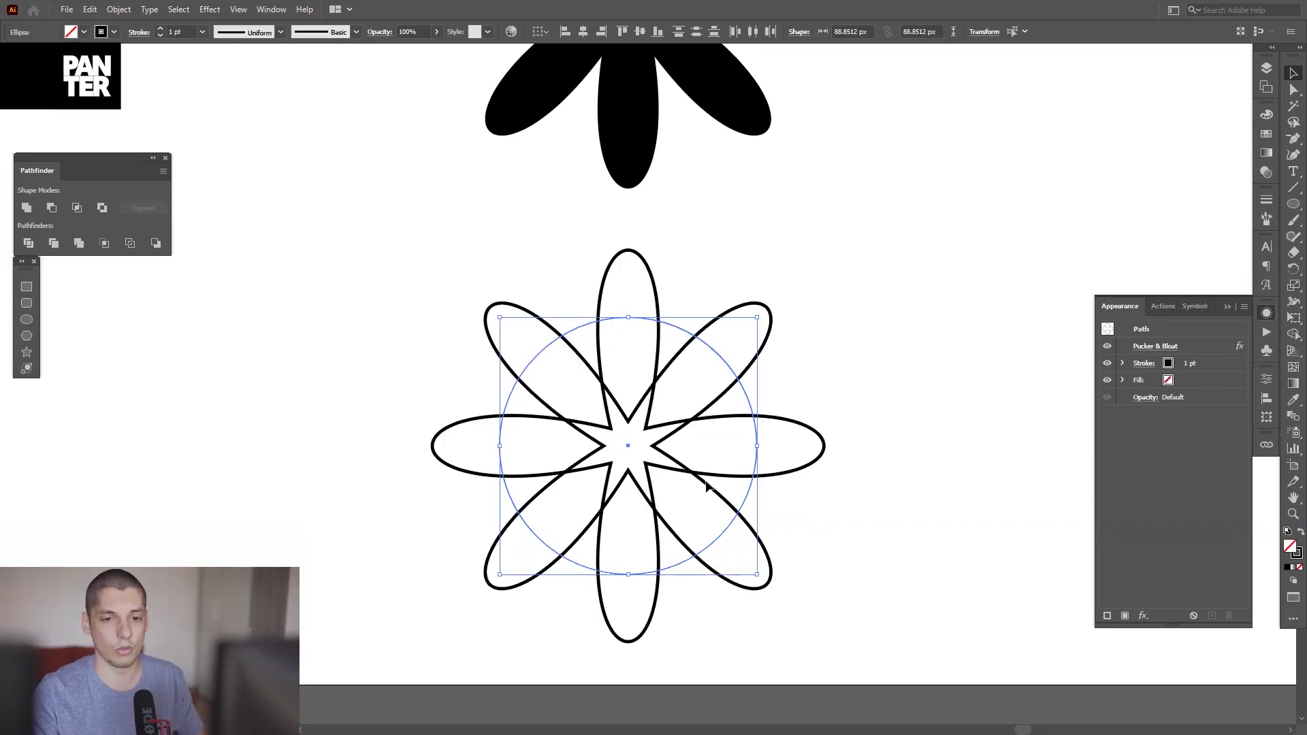
left_click(1300, 532)
left_click(1299, 532)
left_click(947, 438)
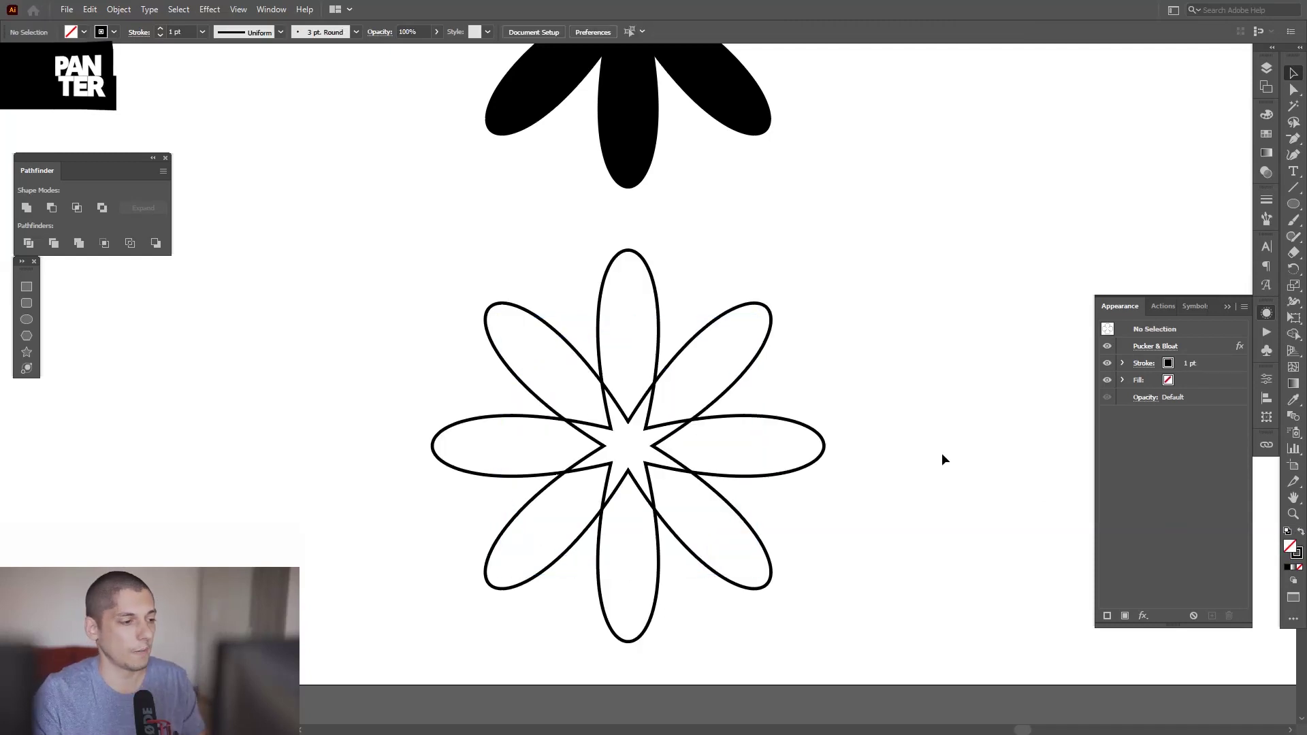
scroll(942, 452, "down", 3)
left_click_drag(941, 446, 837, 558)
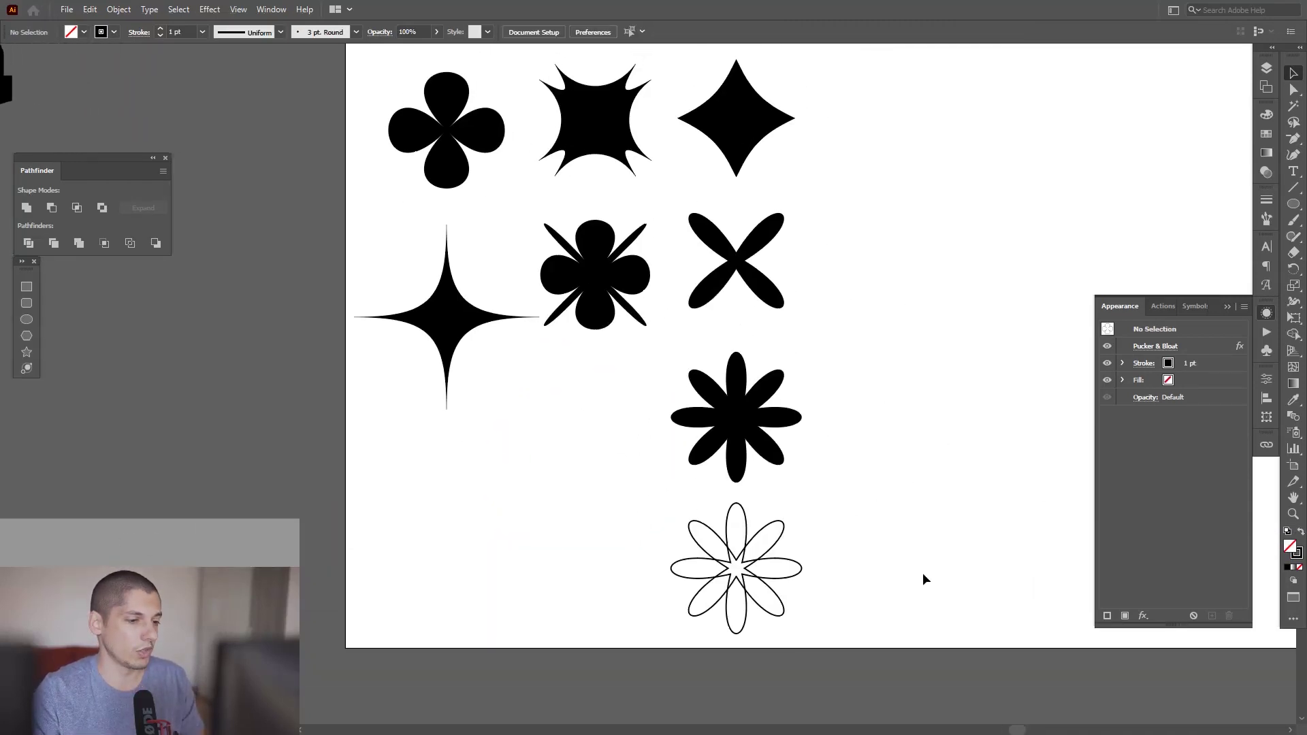
left_click_drag(911, 389, 868, 424)
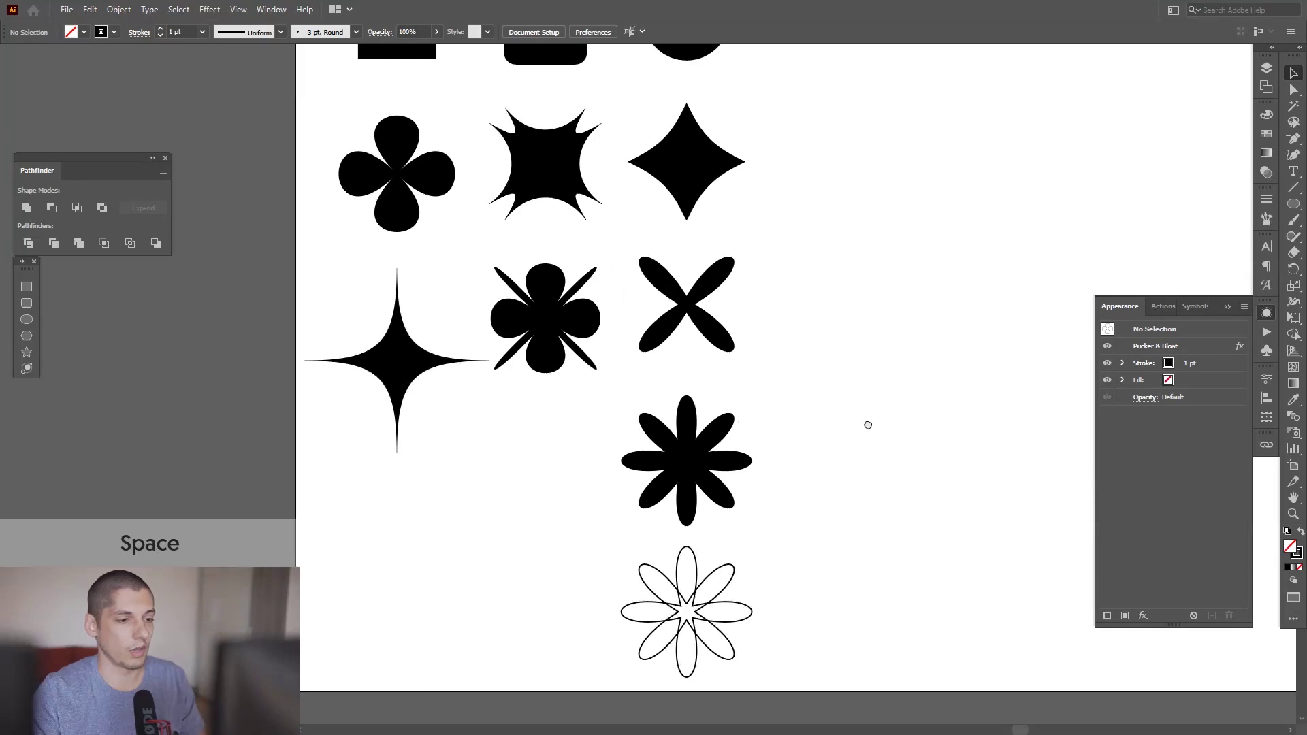
left_click_drag(864, 343, 732, 522)
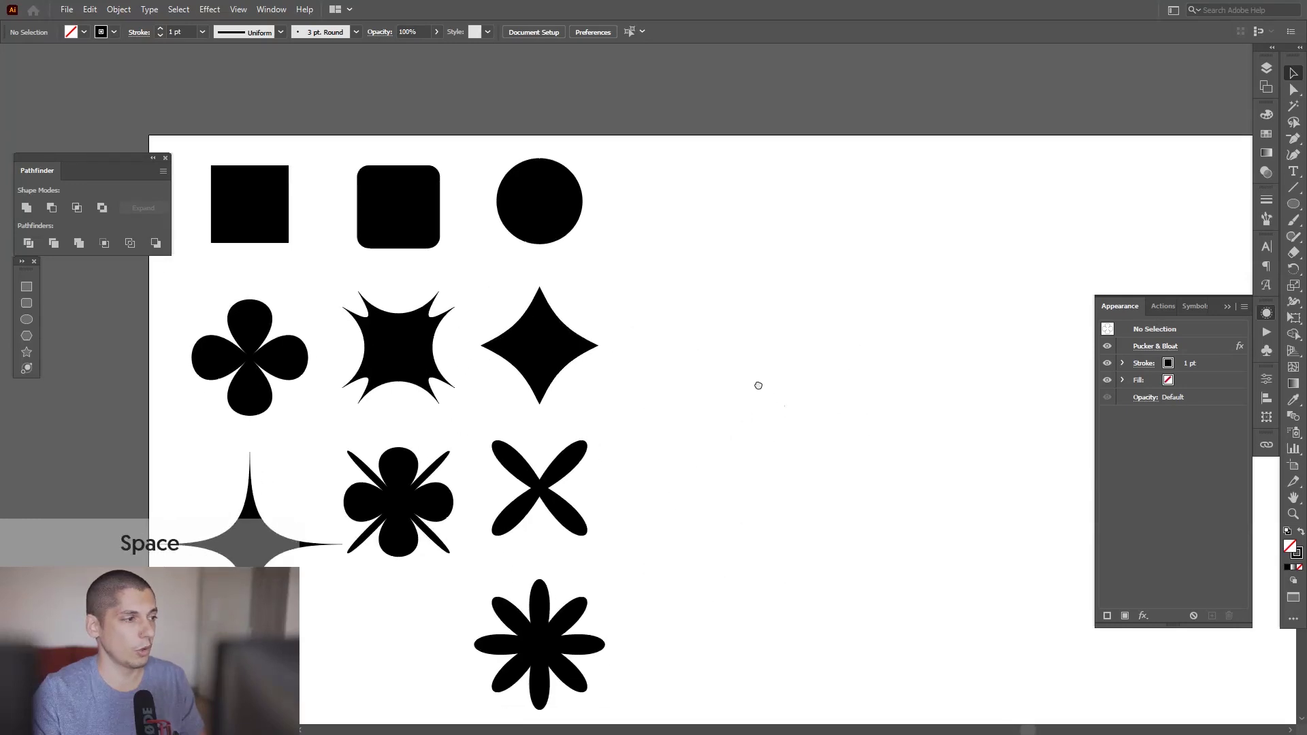
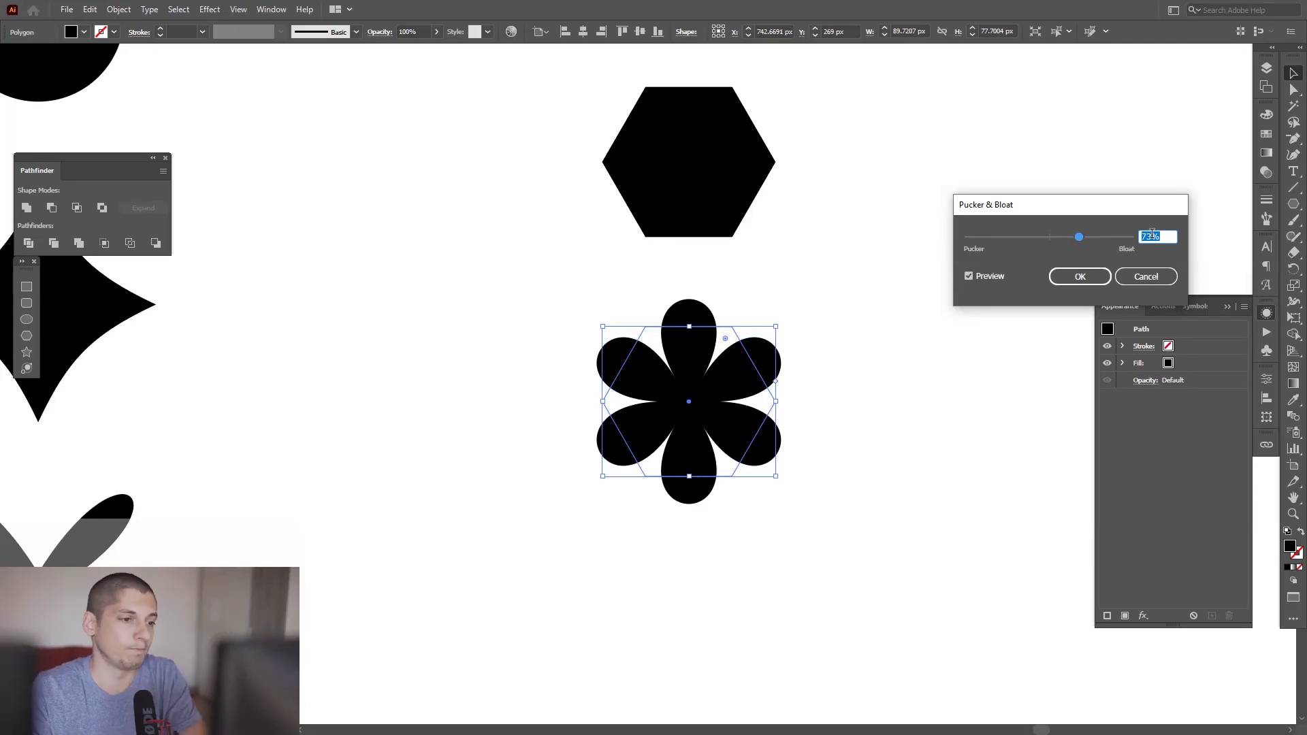
Apply Pucker & Bloat at 73% to the lower hexagon and deselect it
left_click(1075, 279)
left_click(922, 294)
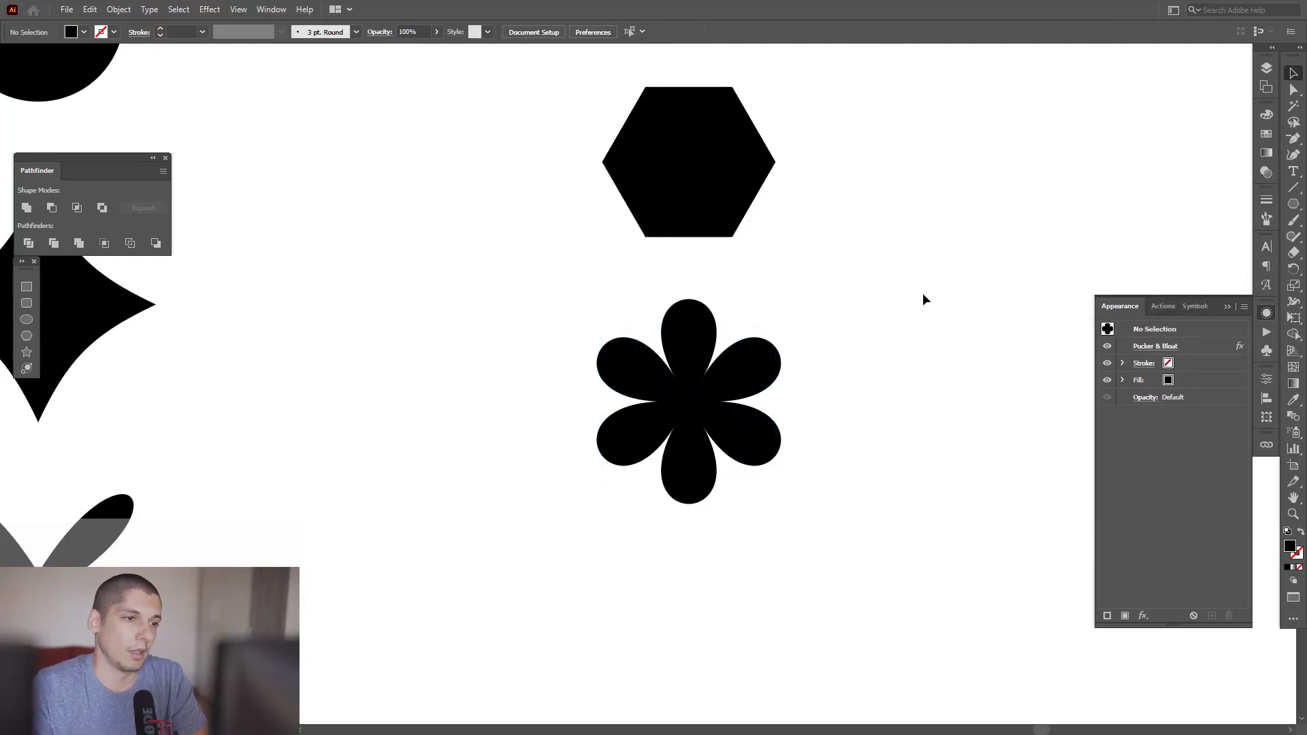
Duplicate the six-petal flower made from the hexagon straight down
scroll(702, 102, "up", 3, "alt")
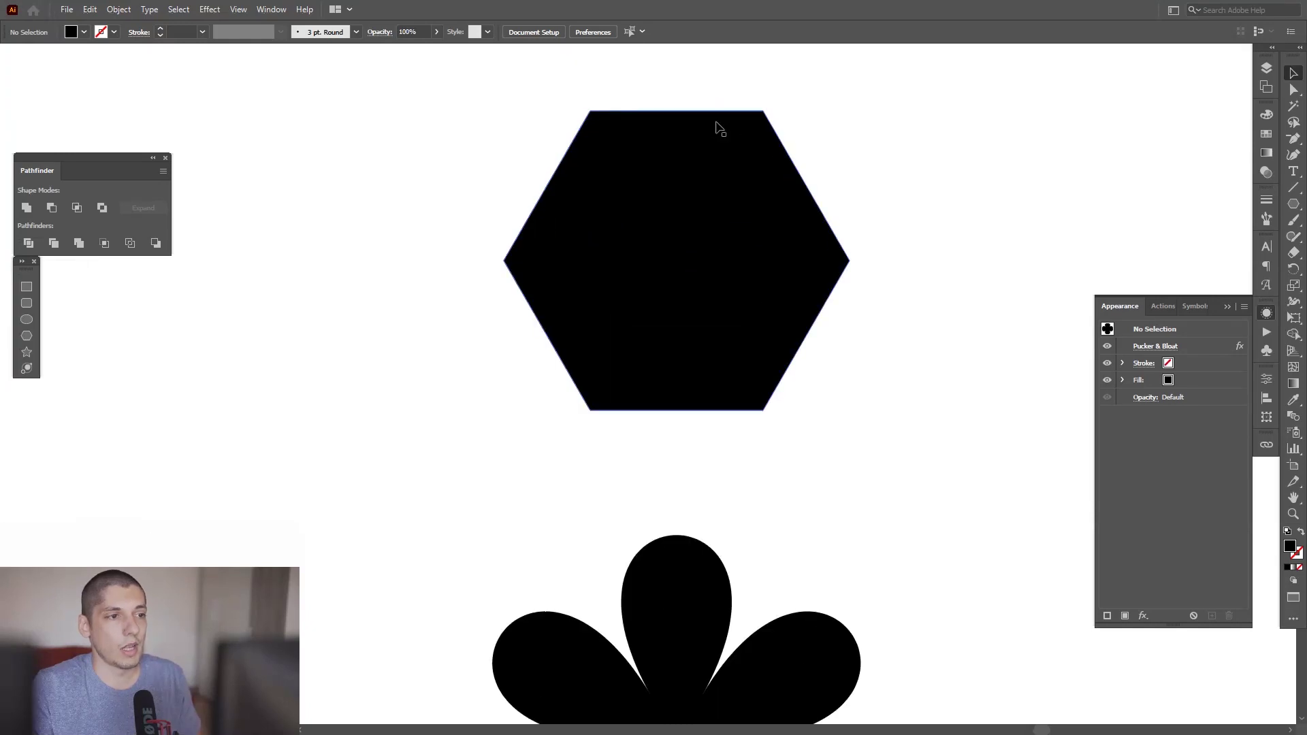
left_click_drag(837, 339, 843, 317)
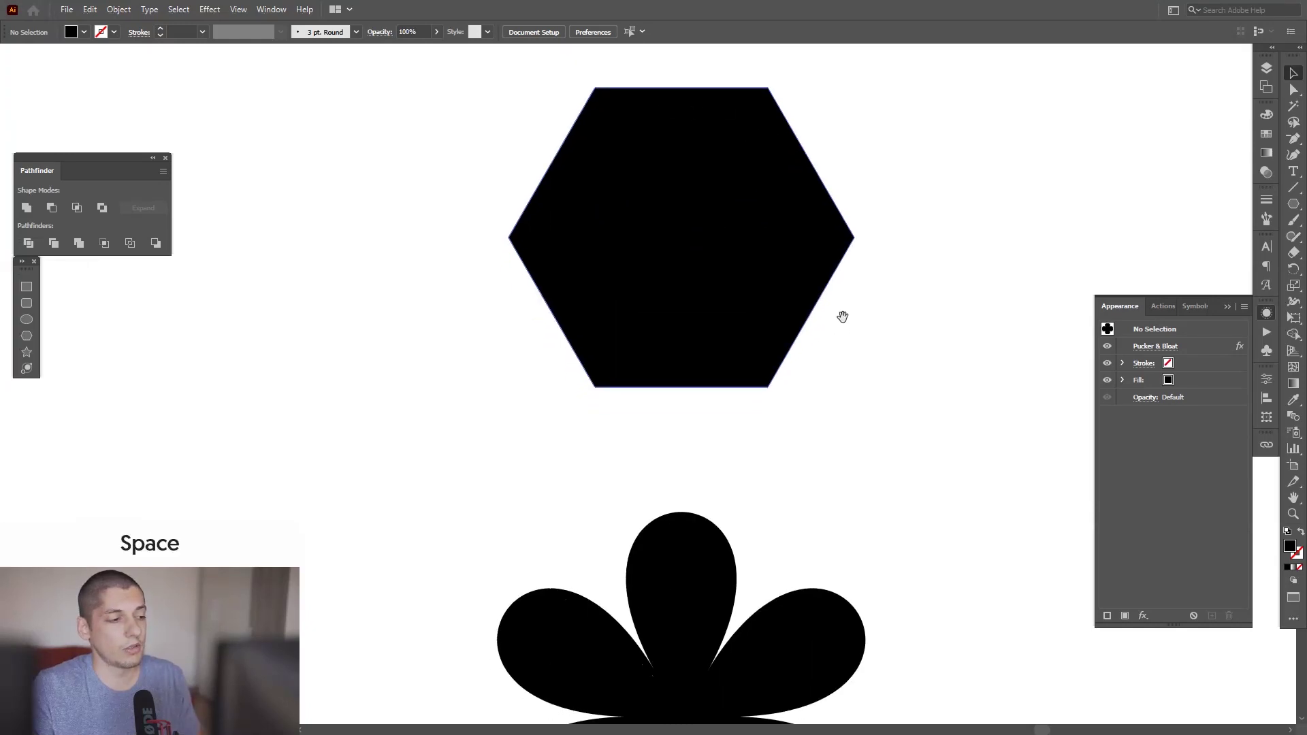
scroll(818, 390, "down", 2, "alt")
left_click_drag(852, 446, 854, 324)
scroll(820, 412, "up", 2, "alt")
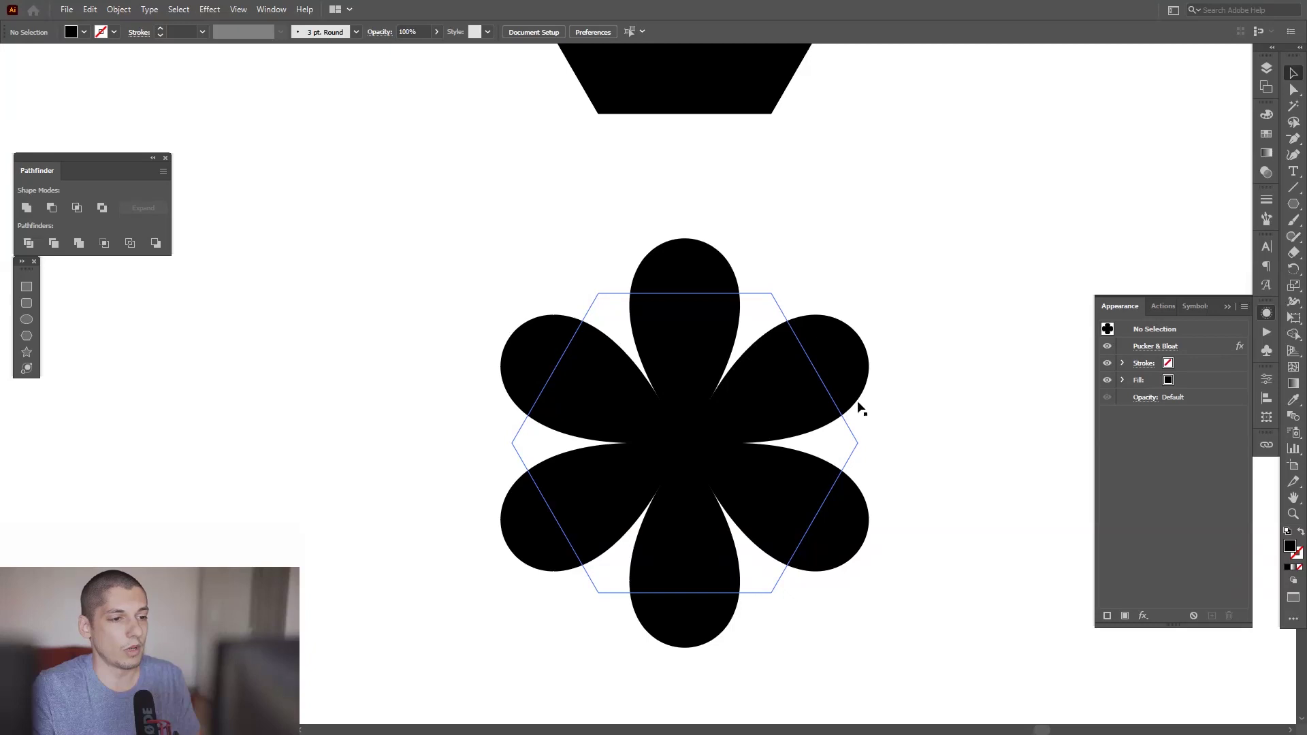
scroll(831, 296, "down", 2, "alt")
left_click_drag(830, 450, 831, 277)
left_click(743, 239)
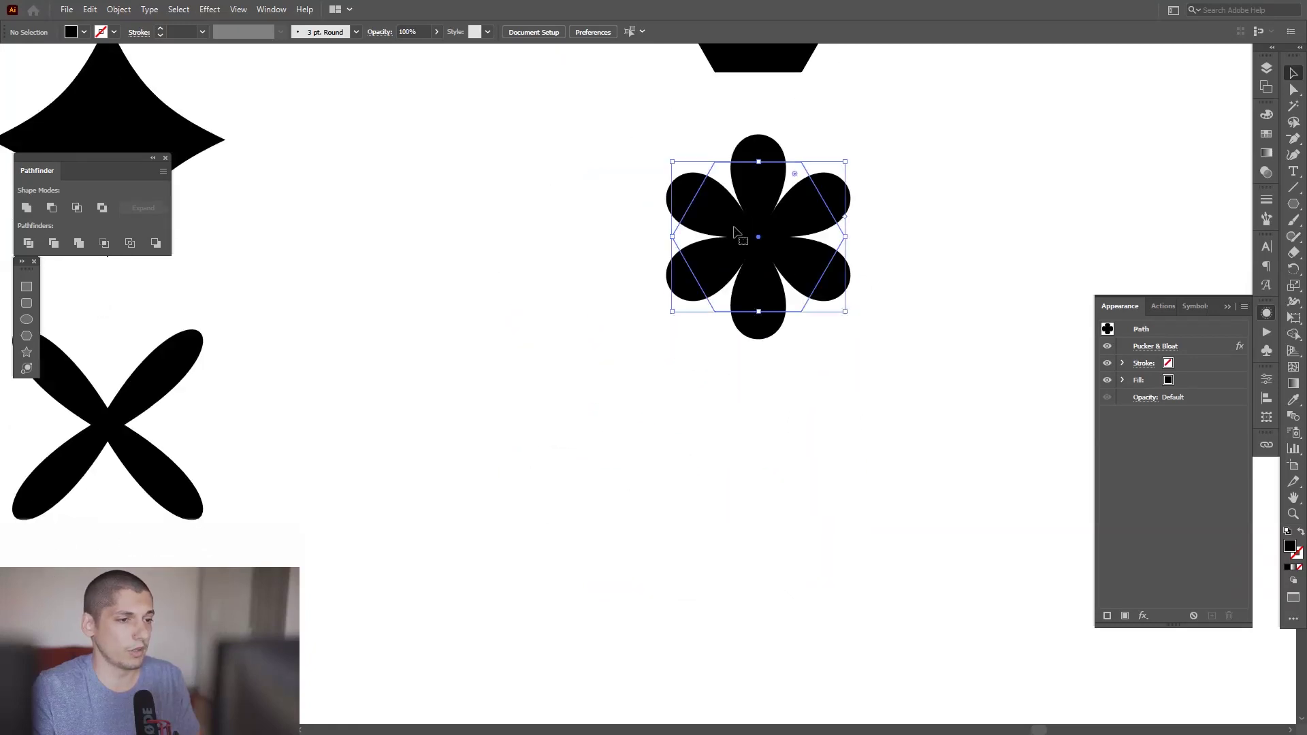
left_click_drag(780, 218, 764, 379)
Reopen the Pucker & Bloat effect of the copied six-petal flower and raise it to 100%, so the petals meet at the centre
scroll(790, 492, "up", 2)
scroll(738, 423, "up", 4)
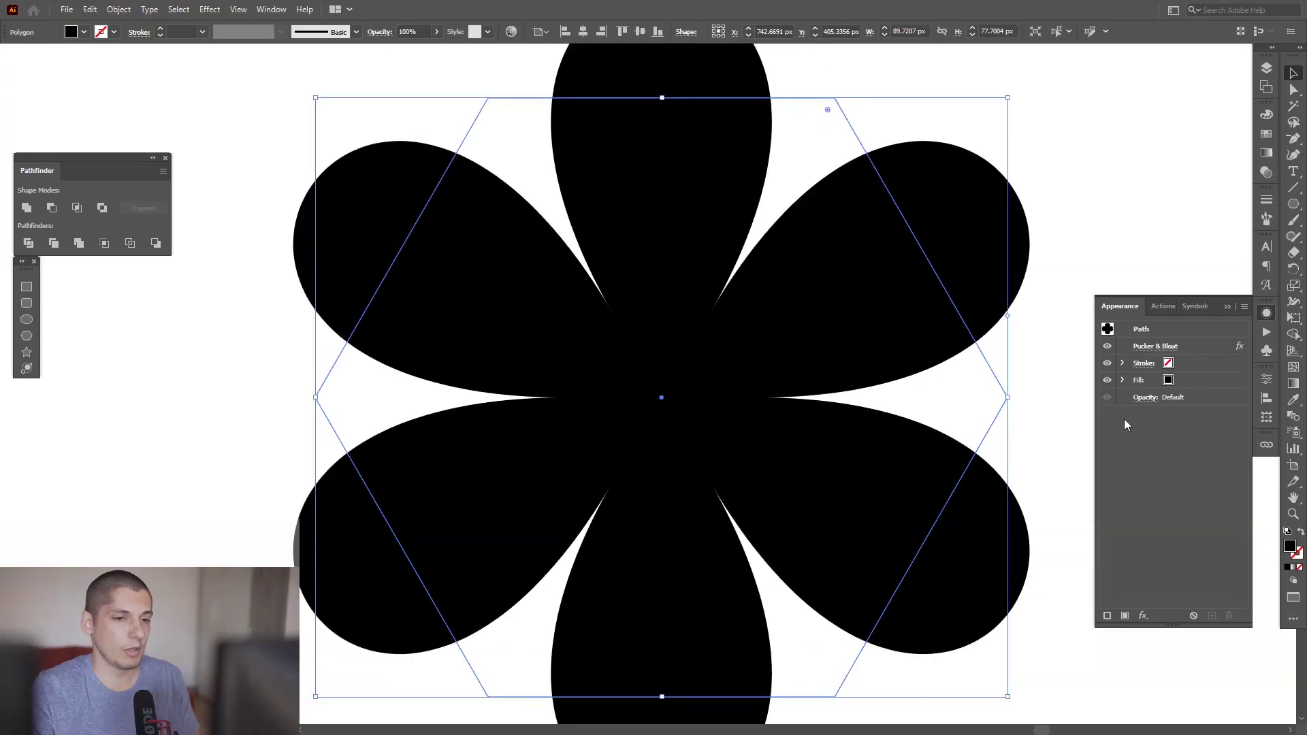
left_click(1148, 347)
key("Up")
key("Up")
key("Up")
key("Up")
key("Up")
key("Up")
key("Up")
key("Up")
key("Up")
key("Up")
key("Up")
key("Up")
key("Up")
key("Up")
key("Up")
key("Up")
key("Up")
key("Up")
key("Up")
key("Up")
key("Up")
key("Up")
key("Up")
key("Up")
key("Down")
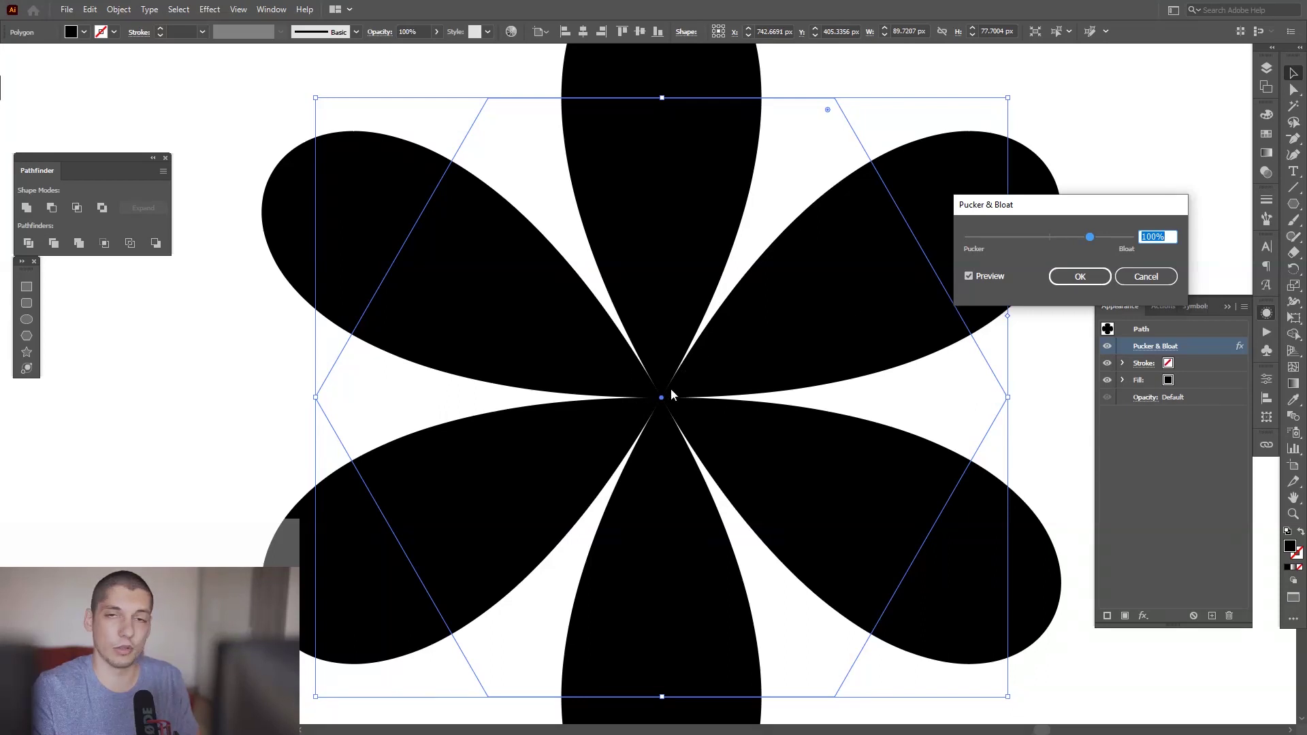
Try Pucker & Bloat values above 100%, up to 200%, on the copied flower
key("Up")
key("Up")
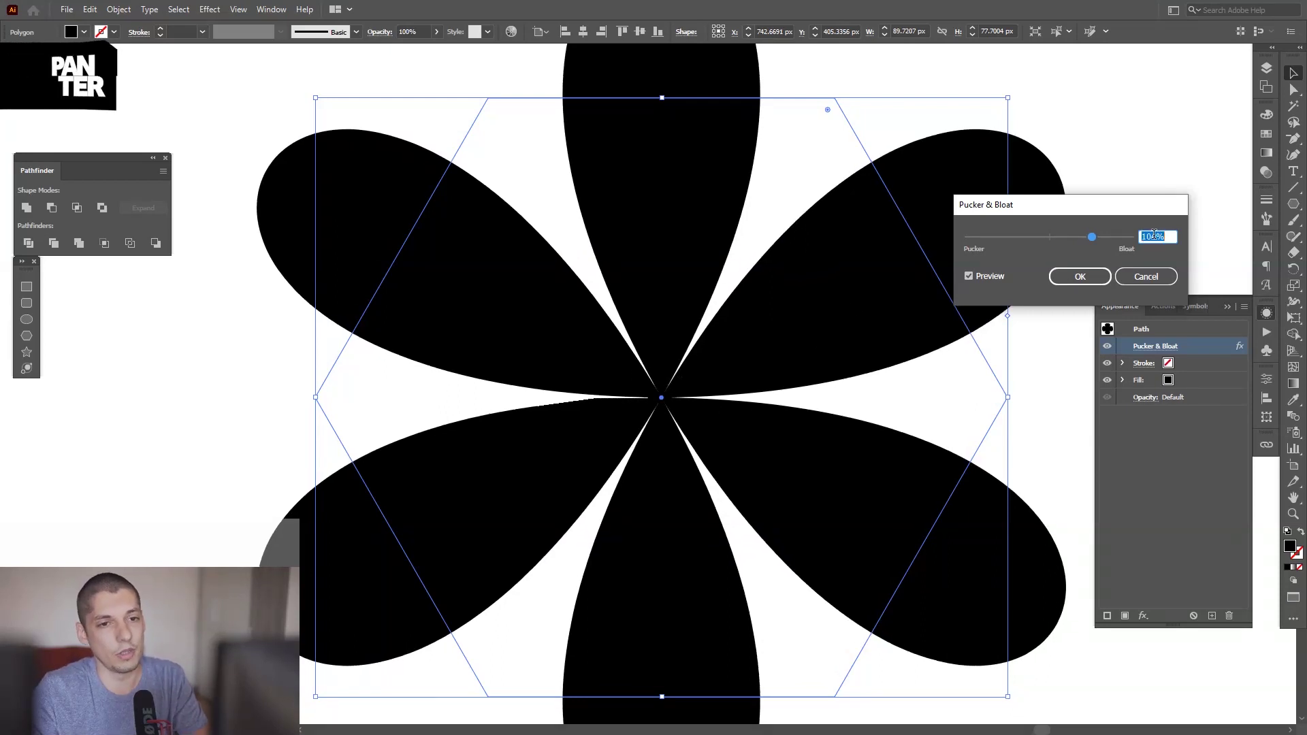
key("Up")
key("Up")
key("Up")
key("Up")
key("Up")
key("Up")
key("Up")
key("Up")
key("Up")
key("Up")
key("Up")
key("Up")
key("Up")
key("Up")
key("Up")
key("Up")
key("Up")
key("Up")
key("Up")
key("Up")
key("Up")
key("Up")
key("Up")
key("Up")
key("Up")
key("Up")
key("Up")
key("Up")
key("Up")
key("Up")
key("Up")
key("Up")
key("Up")
key("Up")
key("Up")
key("Up")
key("Up")
key("Up")
key("Up")
key("Up")
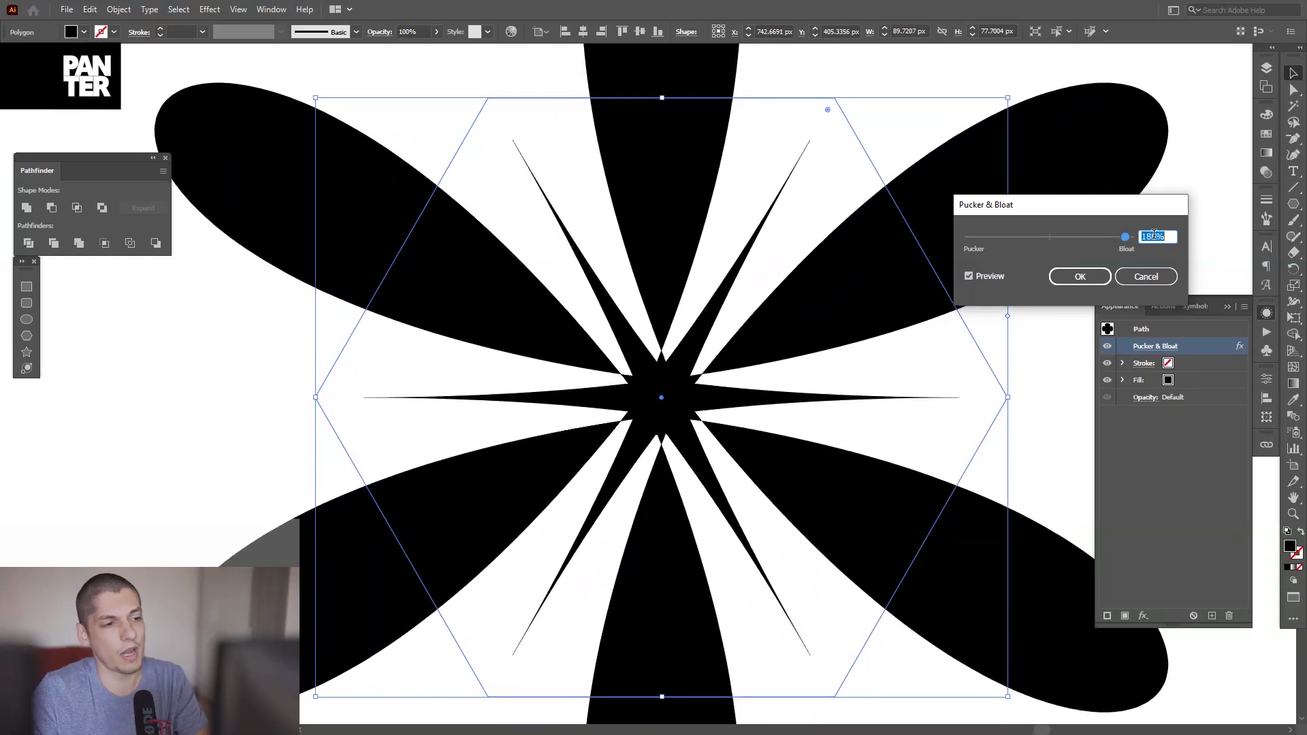
key("Up")
key("Up")
key("Up")
key("Up")
key("Up")
key("Up")
key("Up")
key("Up")
key("Up")
key("Up")
key("Up")
key("Up")
key("Up")
key("Up")
key("Up")
key("Up")
key("Up")
key("Up")
key("Up")
key("Up")
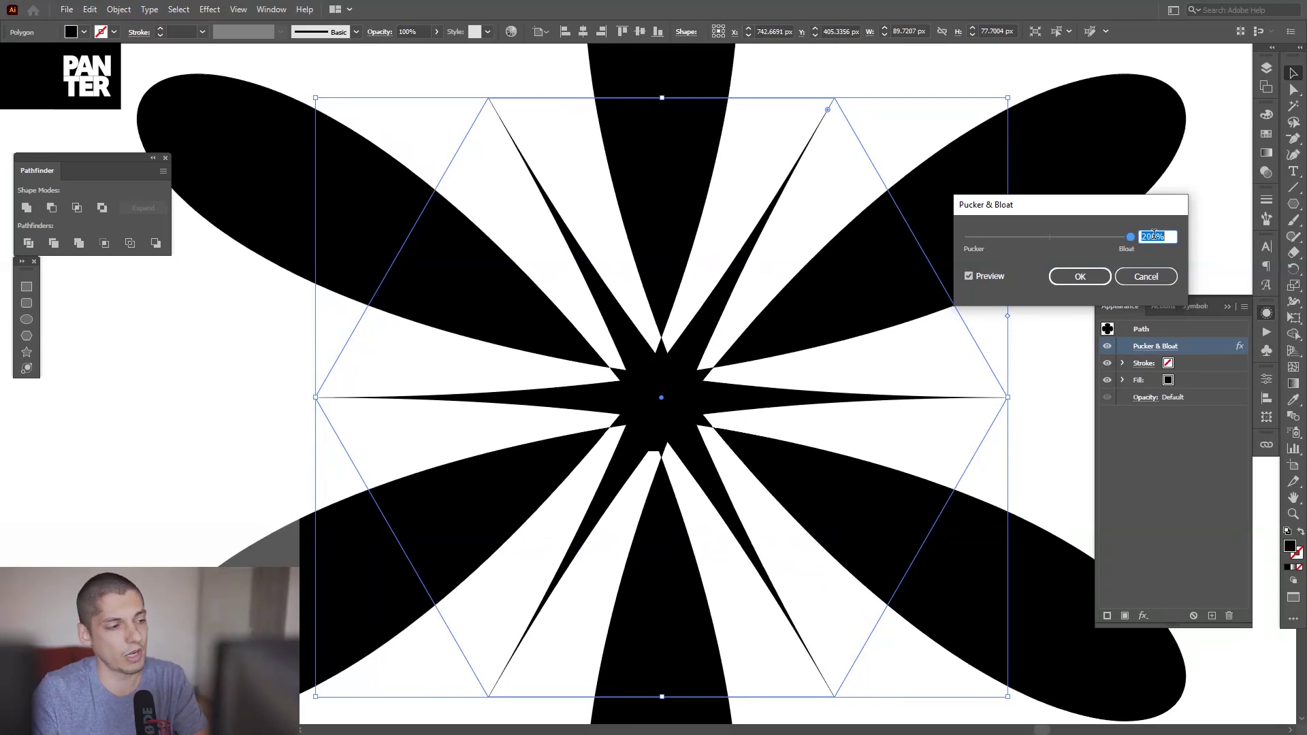
scroll(1153, 235, "down", 20)
key("Up")
key("Up")
key("Up")
key("Up")
key("Up")
key("Up")
key("Up")
key("Up")
key("Up")
key("Up")
key("Up")
Bring the Pucker & Bloat value back to 100%, apply it to the copied flower and deselect
key("Down")
key("Down")
key("Down")
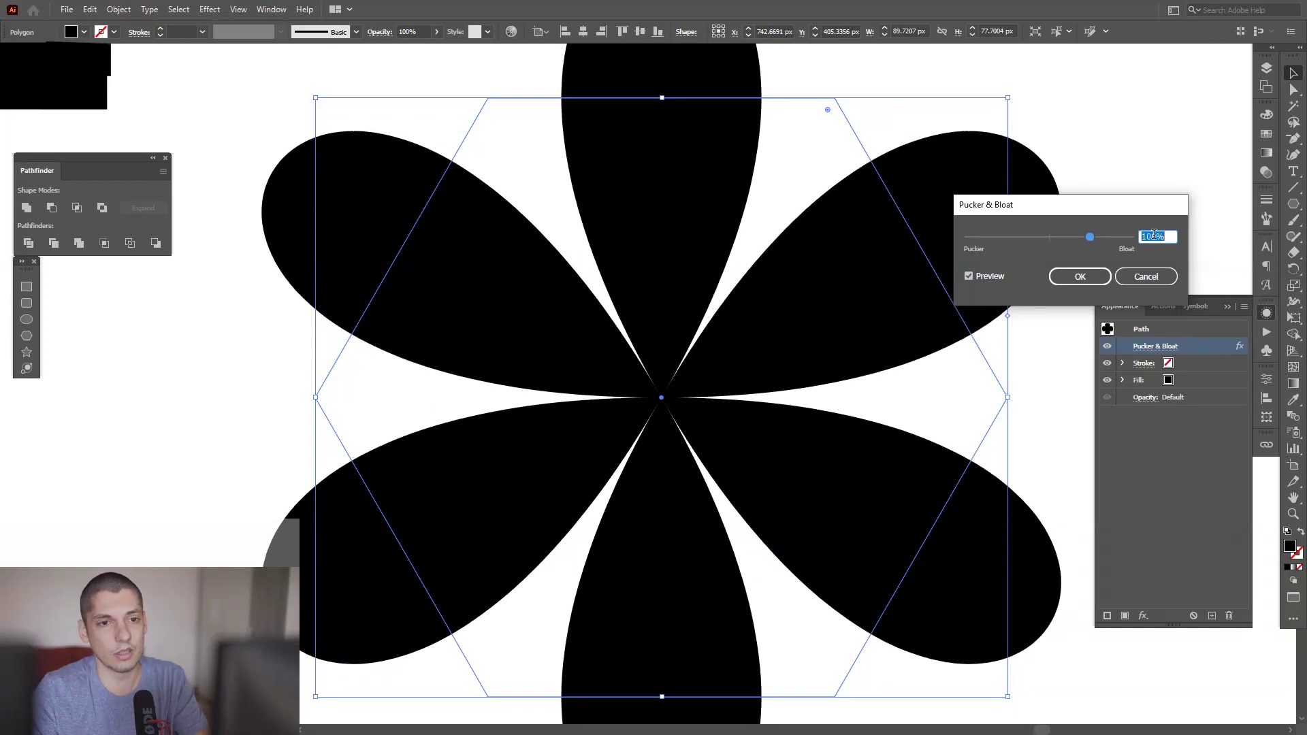
left_click(1080, 276)
left_click(1107, 178)
Move the hexagon and its two six-petal flowers closer to the circle column
scroll(854, 368, "down", 1)
scroll(849, 366, "down", 1)
left_click_drag(882, 426, 767, 499)
scroll(767, 499, "down", 3)
scroll(855, 434, "down", 1)
scroll(855, 434, "down", 1)
left_click_drag(855, 435, 813, 305)
left_click_drag(837, 382, 630, 111)
Duplicate the lower six-petal flower straight down and swap the copy's fill and stroke for a 1 pt black outline without fill
left_click(674, 238)
scroll(652, 298, "up", 1)
mouse_move(710, 305)
left_mouse_down()
mouse_move(756, 297)
mouse_move(702, 274)
mouse_move(711, 409)
left_mouse_up()
key("shift+x")
left_click(752, 440)
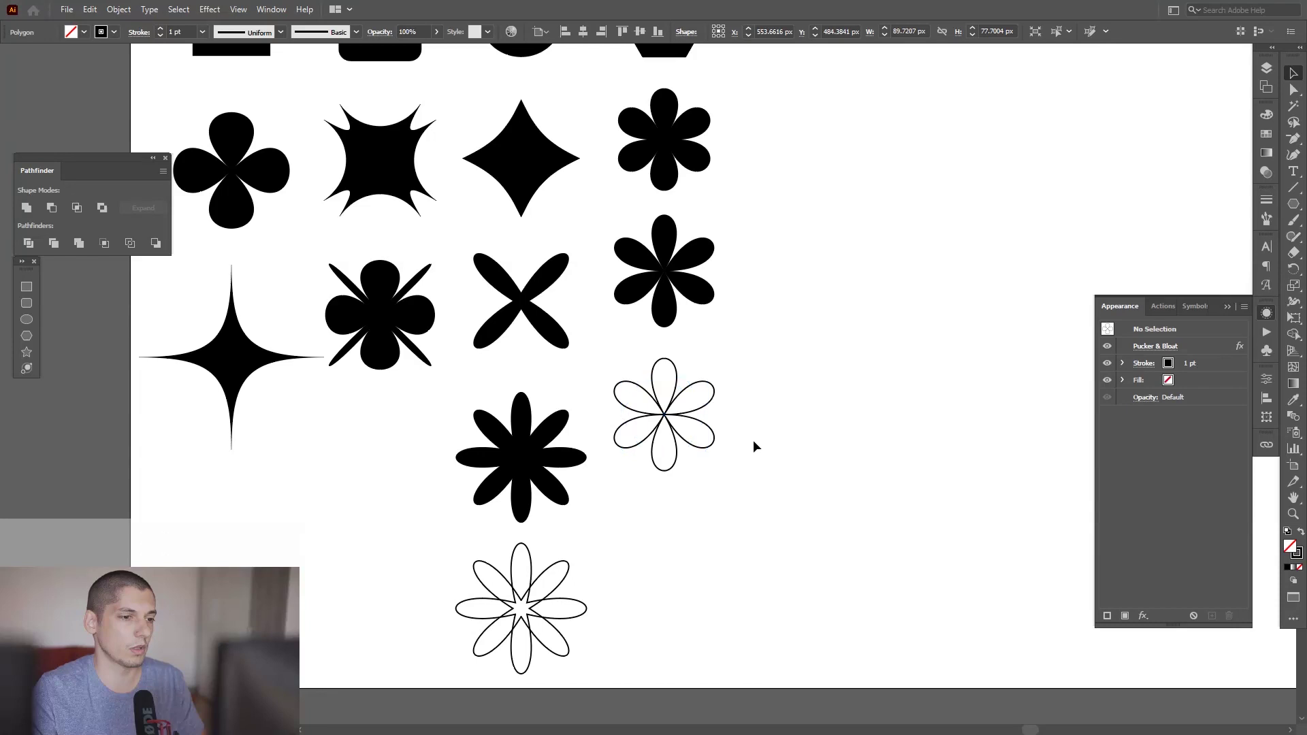
Set the outlined six-petal flower's stroke weight to 4 pt
scroll(707, 428, "up", 4)
left_click_drag(486, 376, 625, 418)
scroll(855, 443, "up", 3)
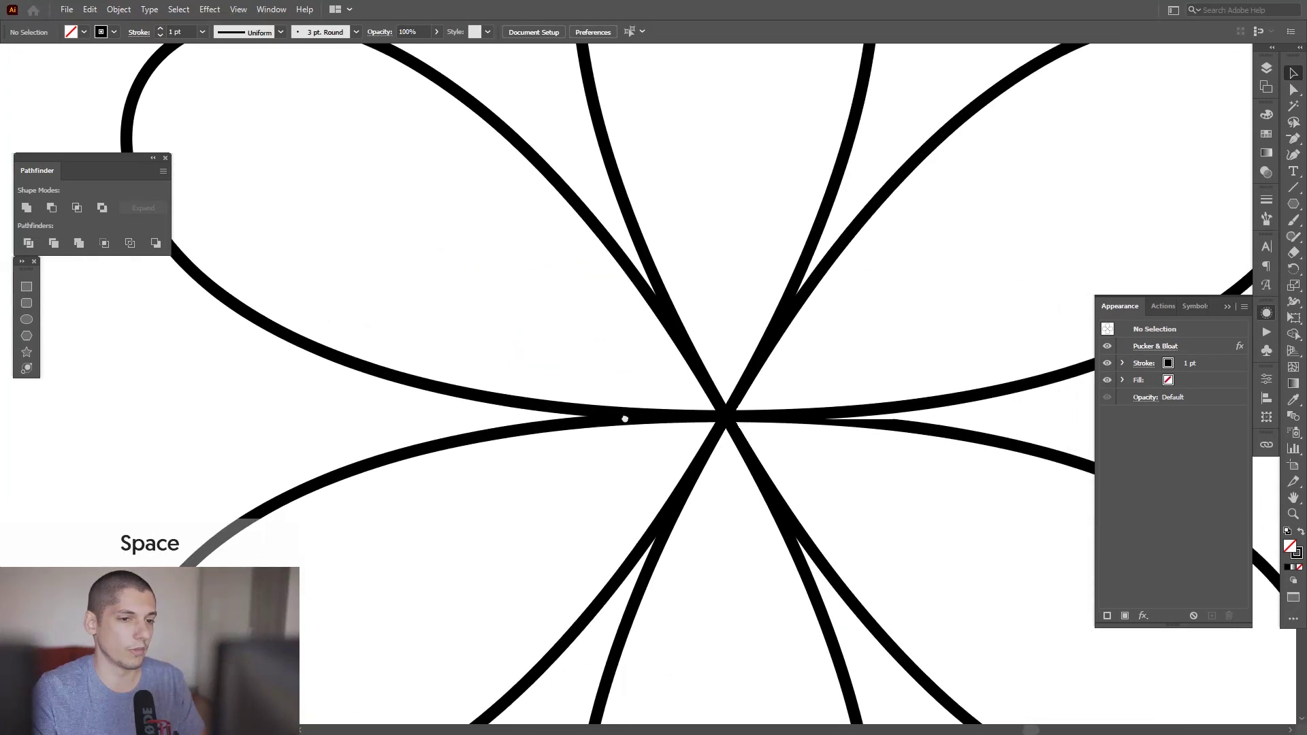
scroll(625, 421, "down", 3)
left_click_drag(991, 520, 749, 354)
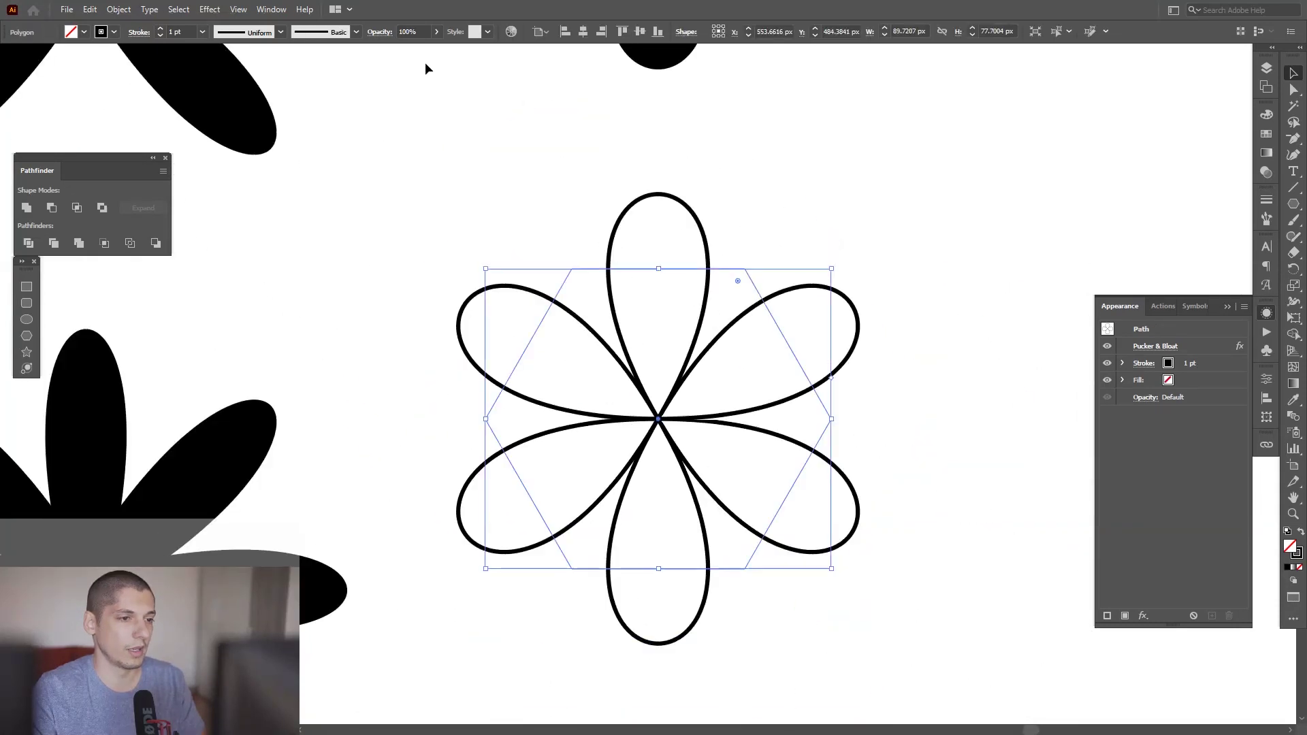
left_click(181, 31)
type("3")
key("Return")
scroll(183, 28, "up", 5)
scroll(183, 29, "down", 4)
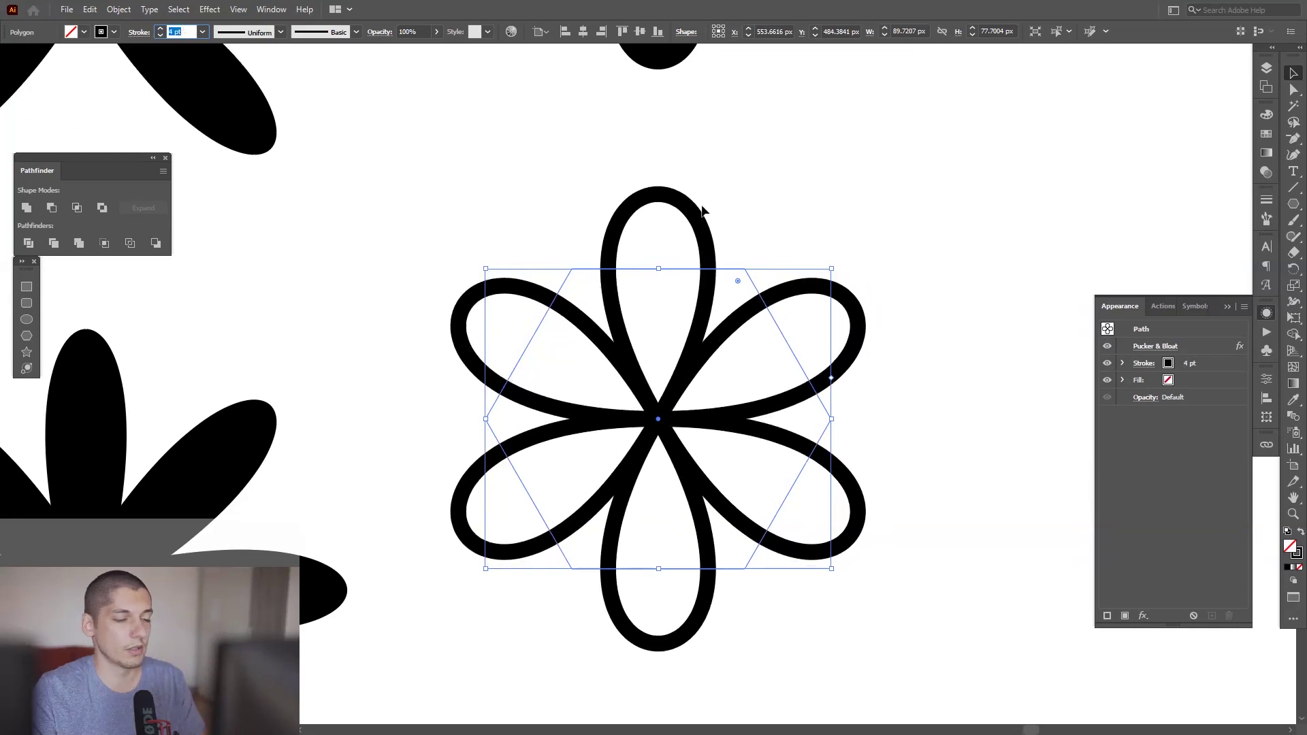
left_click(889, 216)
Duplicate the outlined six-petal flower straight down
scroll(889, 217, "down", 3)
left_click_drag(936, 288, 892, 239)
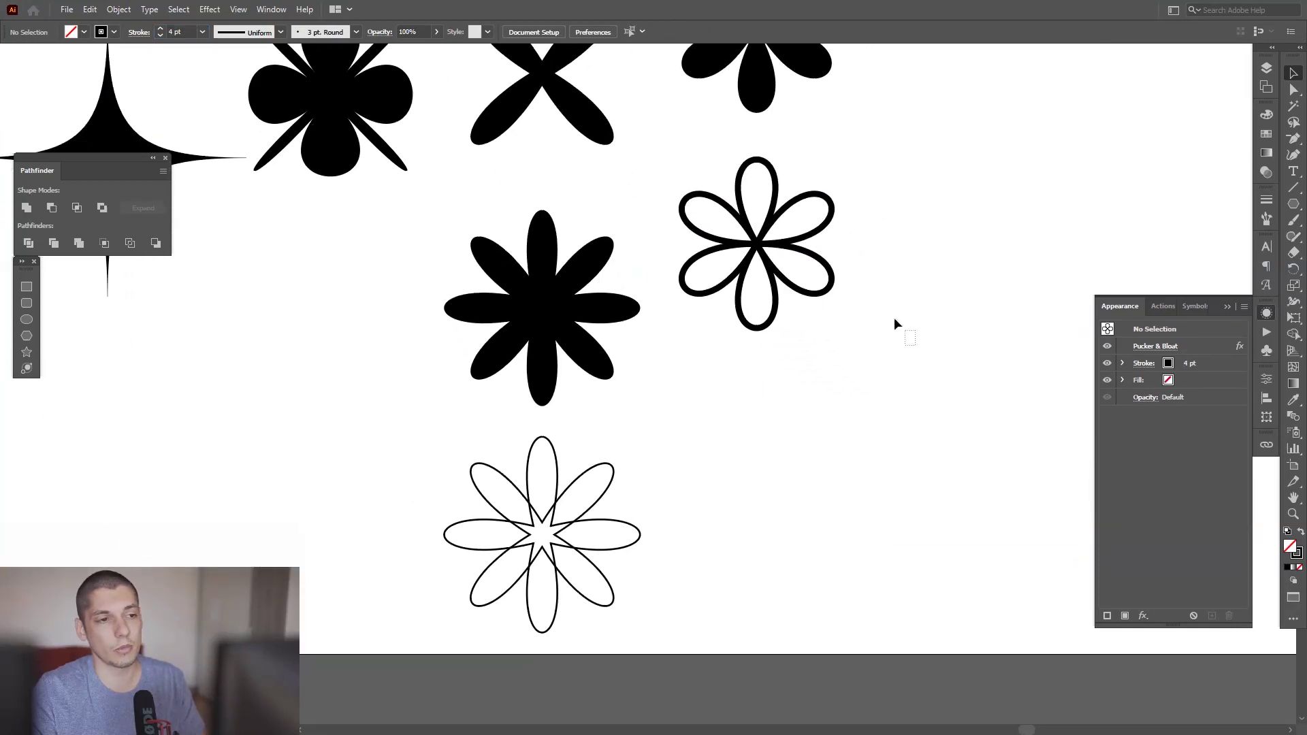
left_click(759, 231)
left_click_drag(763, 237, 764, 465)
scroll(827, 512, "up", 3)
Try rotating the lower outlined flower freehand and undo each attempt
key("ctrl+shift+b")
left_click_drag(818, 204, 926, 311)
key("ctrl+z")
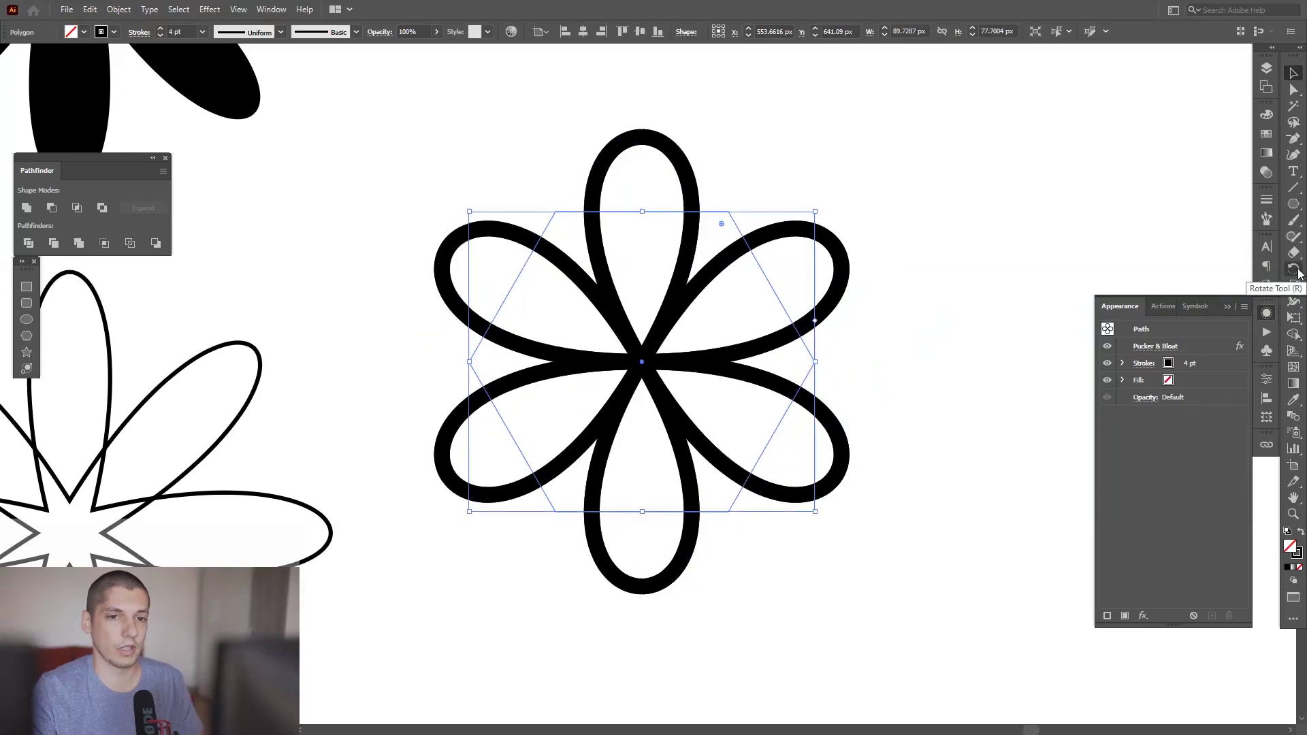
left_click_drag(746, 245, 912, 210)
key("ctrl+z")
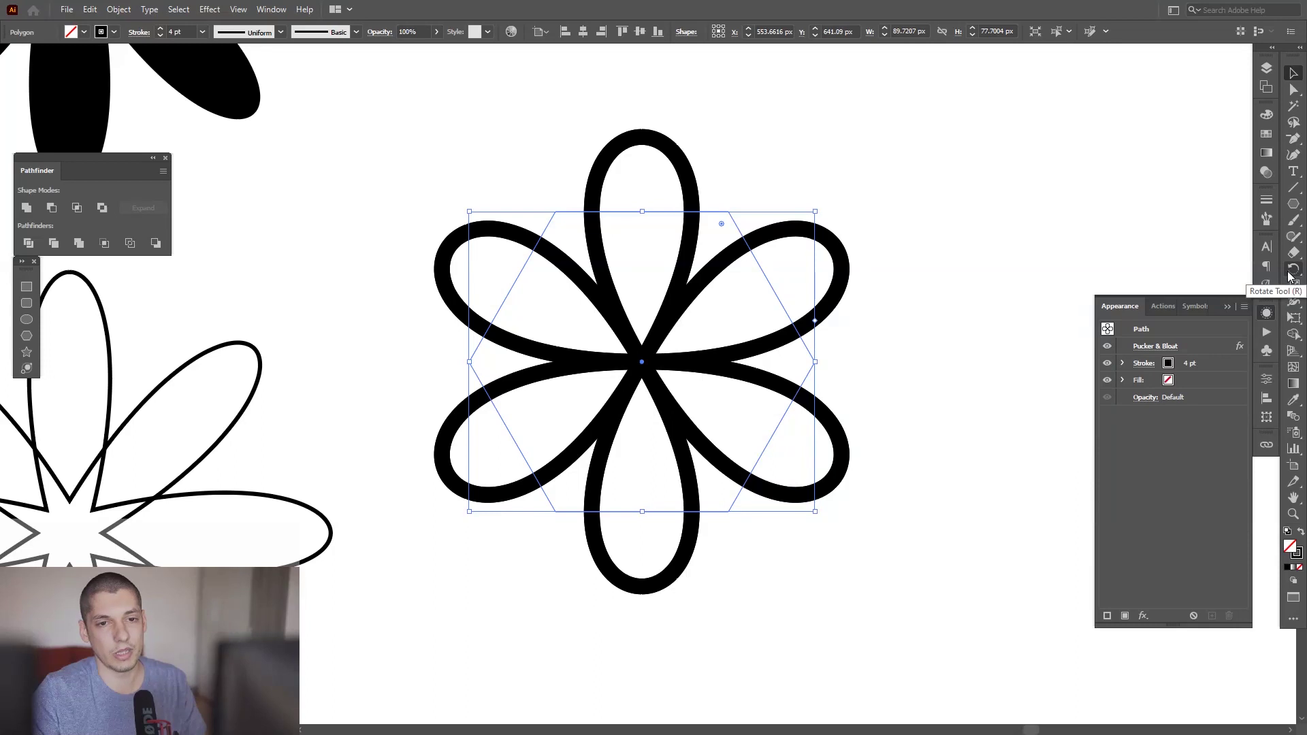
Rotate the copy lying in front of the lower outlined flower by -30° with the Rotate tool to form twelve overlapping petals
left_click_drag(1288, 274, 1228, 283)
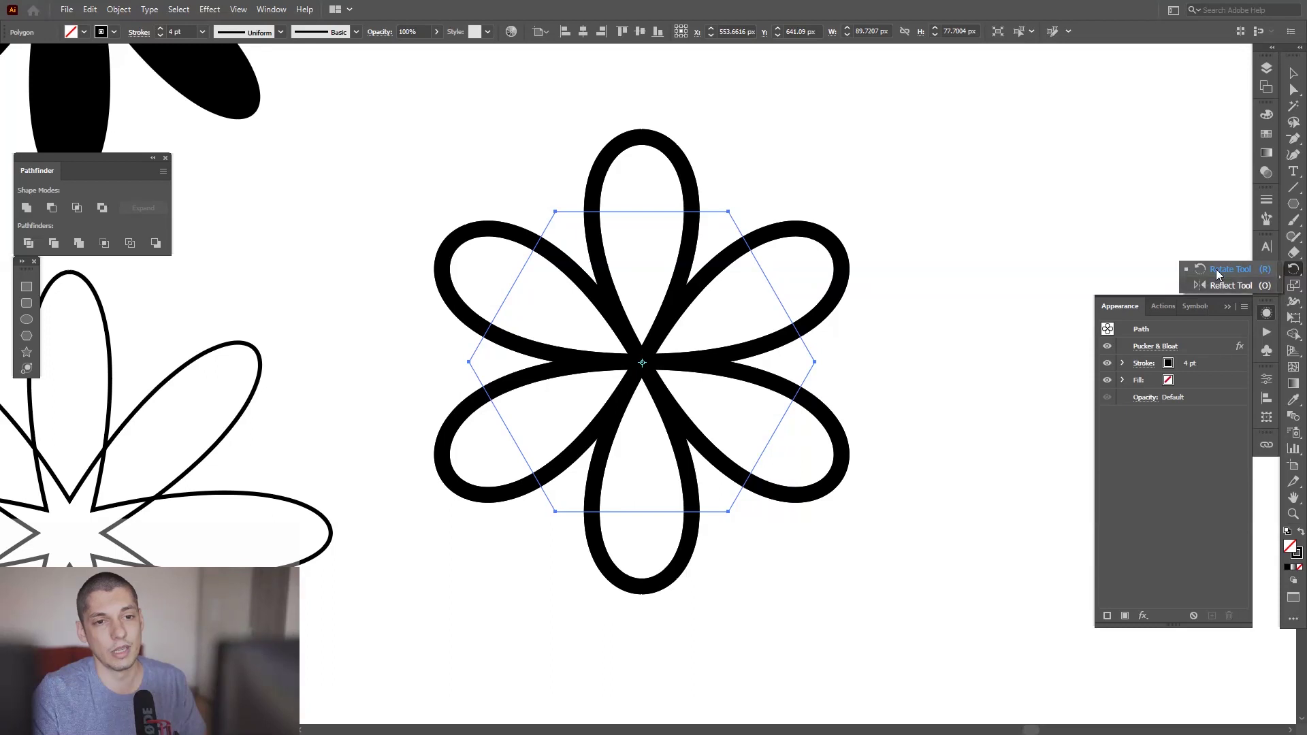
left_click(1218, 274)
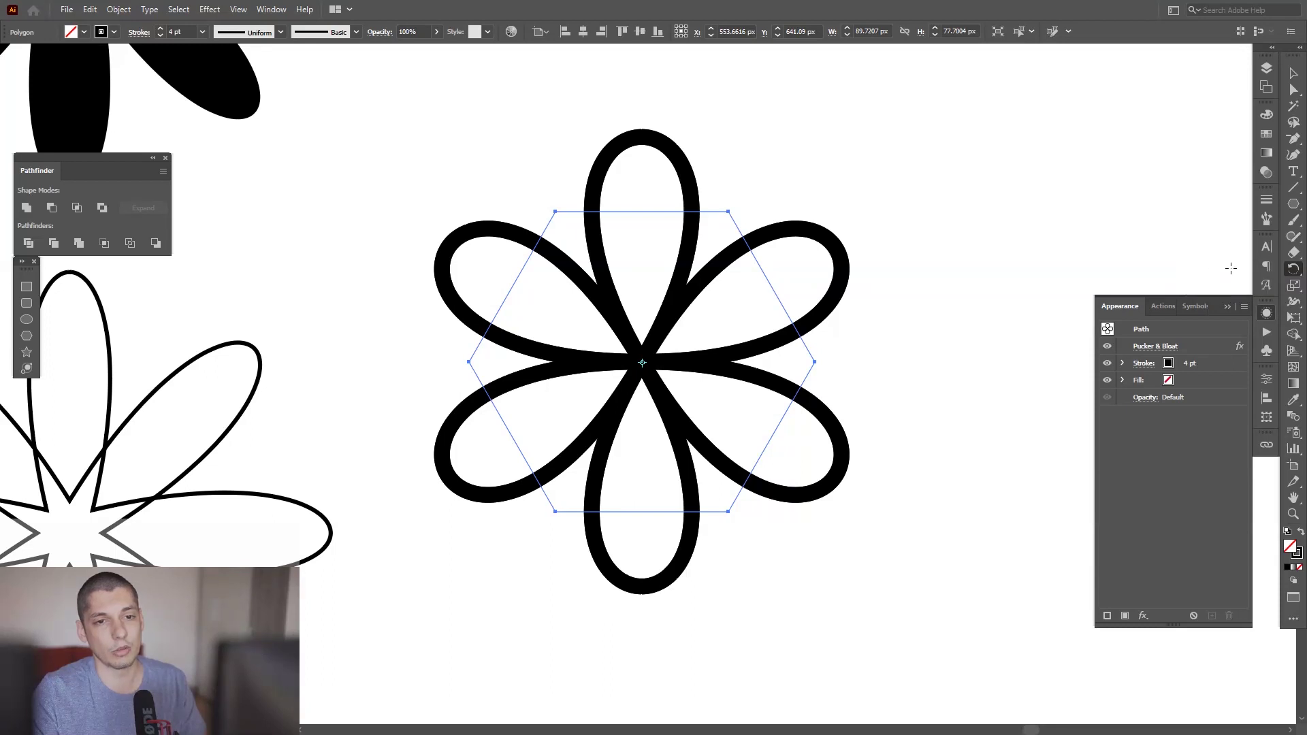
double_click(1295, 271)
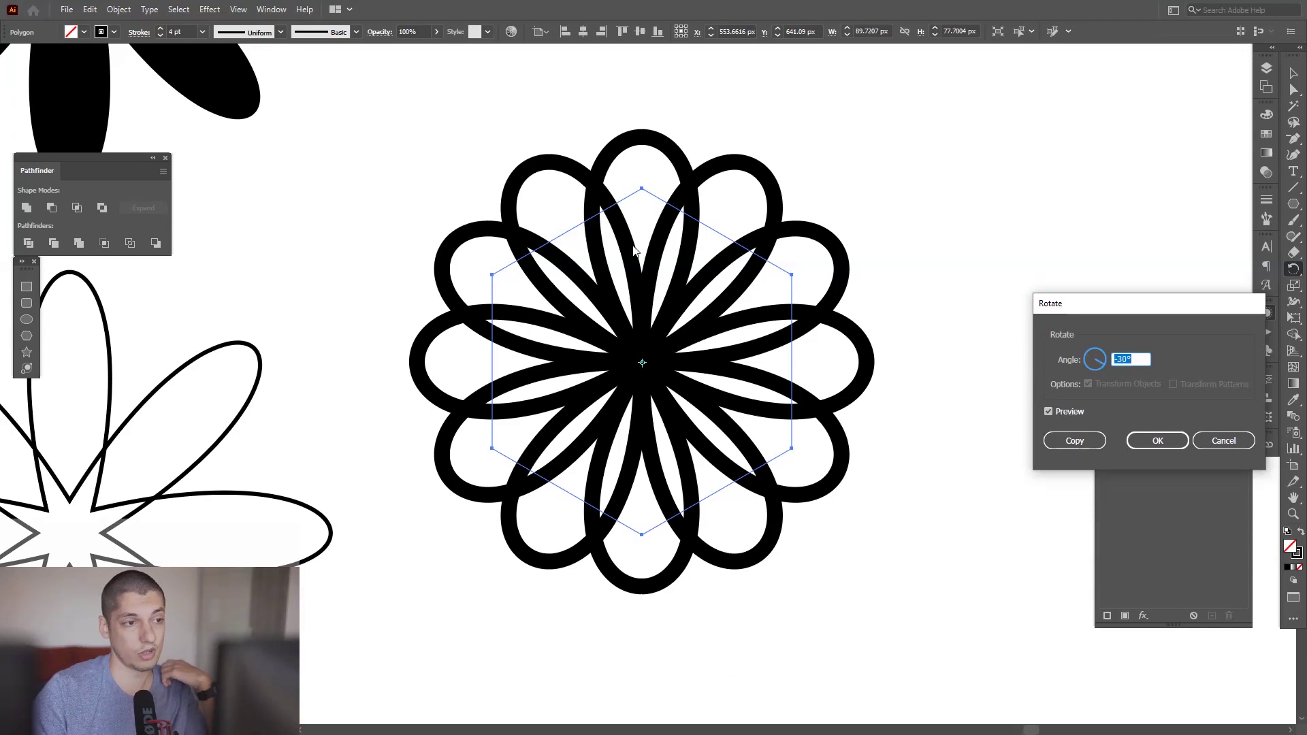
left_click(1161, 444)
Select both overlapping outlined flowers and set their stroke weight to 1 pt
left_click(1291, 79)
left_click_drag(887, 166, 561, 480)
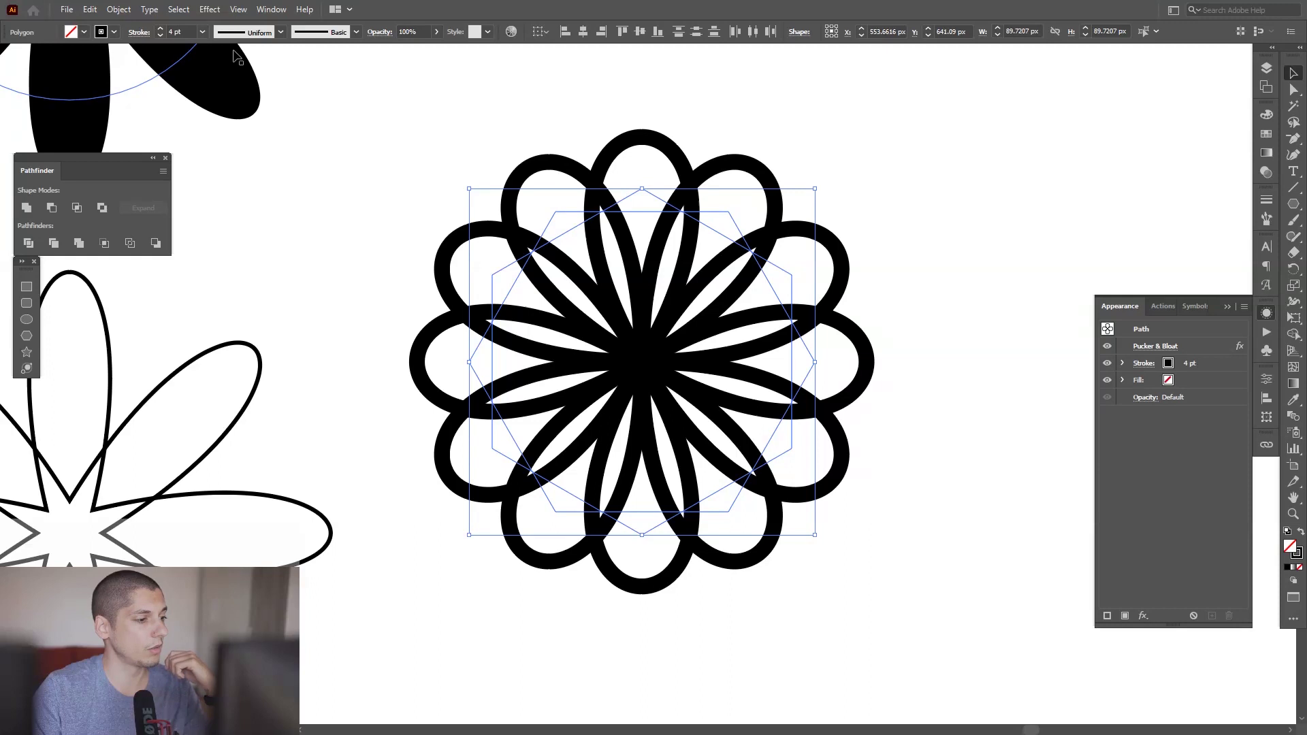
left_click(175, 32)
type("2")
key("Return")
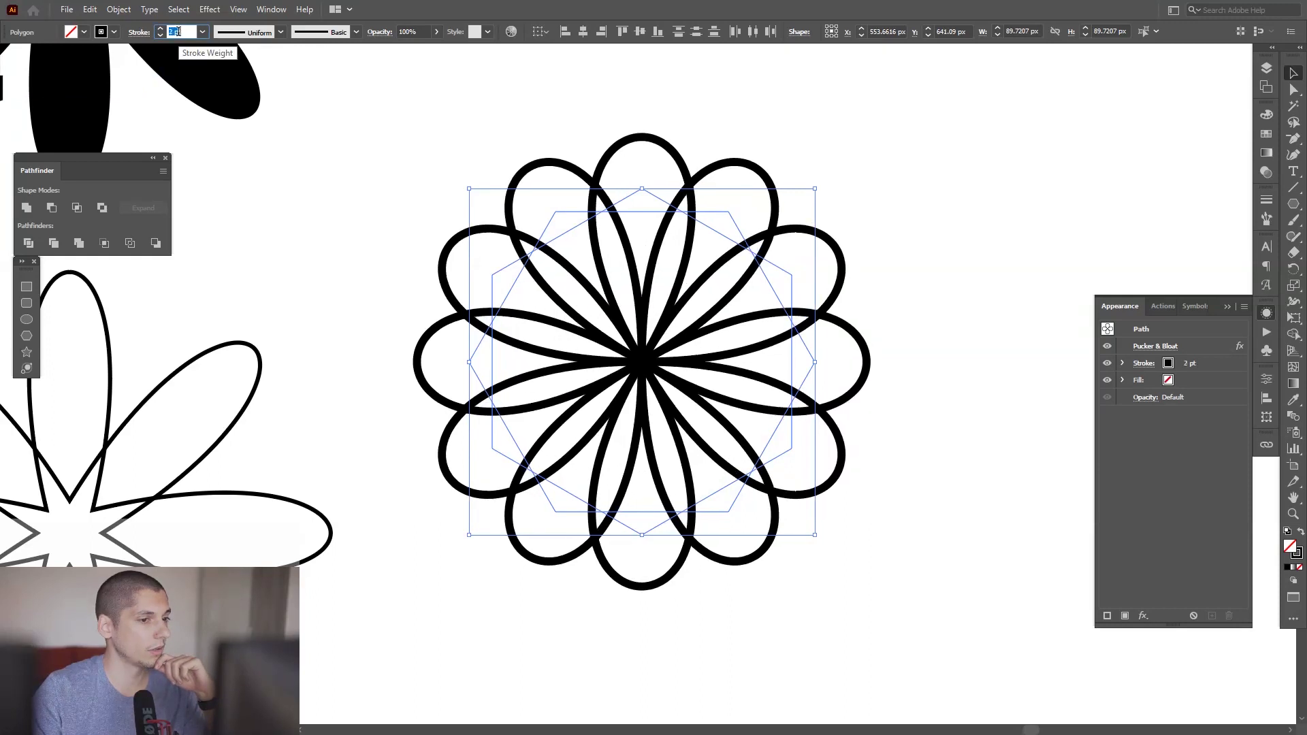
left_click(879, 196)
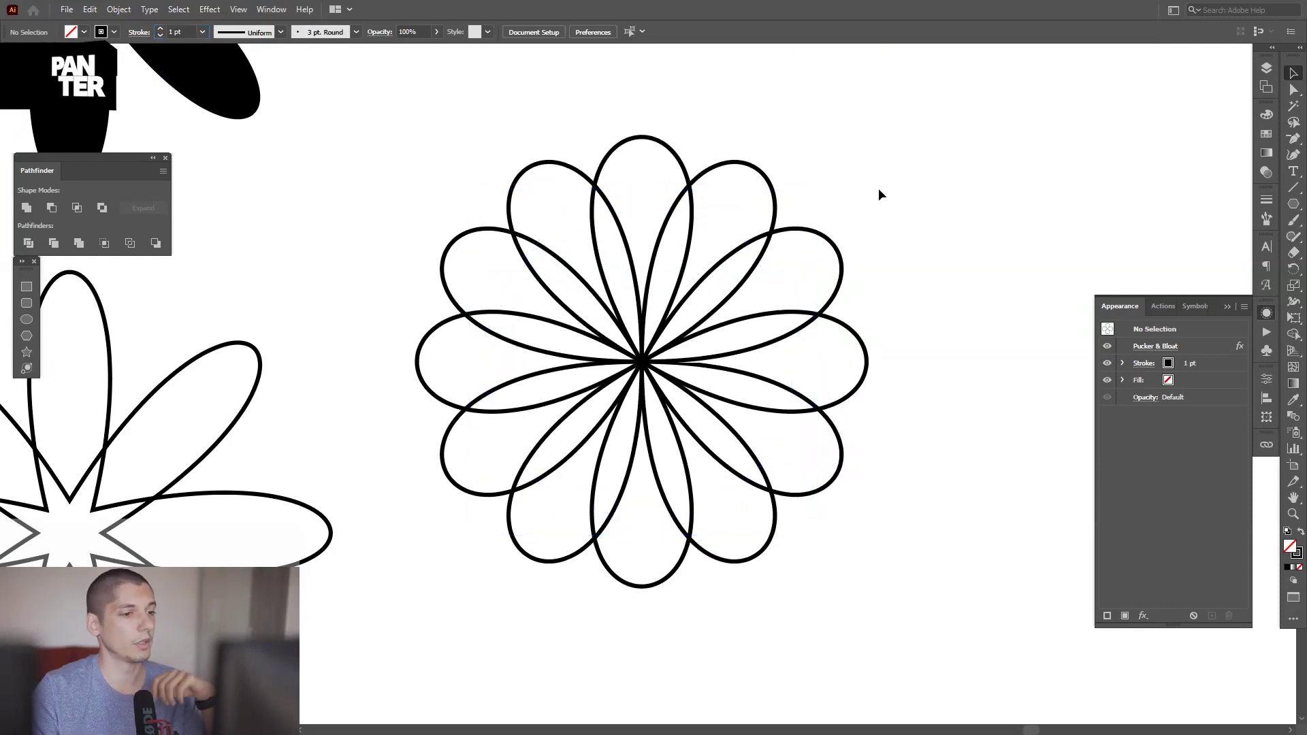
Duplicate the twelve-petal outlined flower to its right and swap the copy's stroke and fill for solid black
scroll(919, 284, "down", 4)
key("space")
left_click_drag(924, 245, 887, 318)
scroll(886, 314, "up", 1)
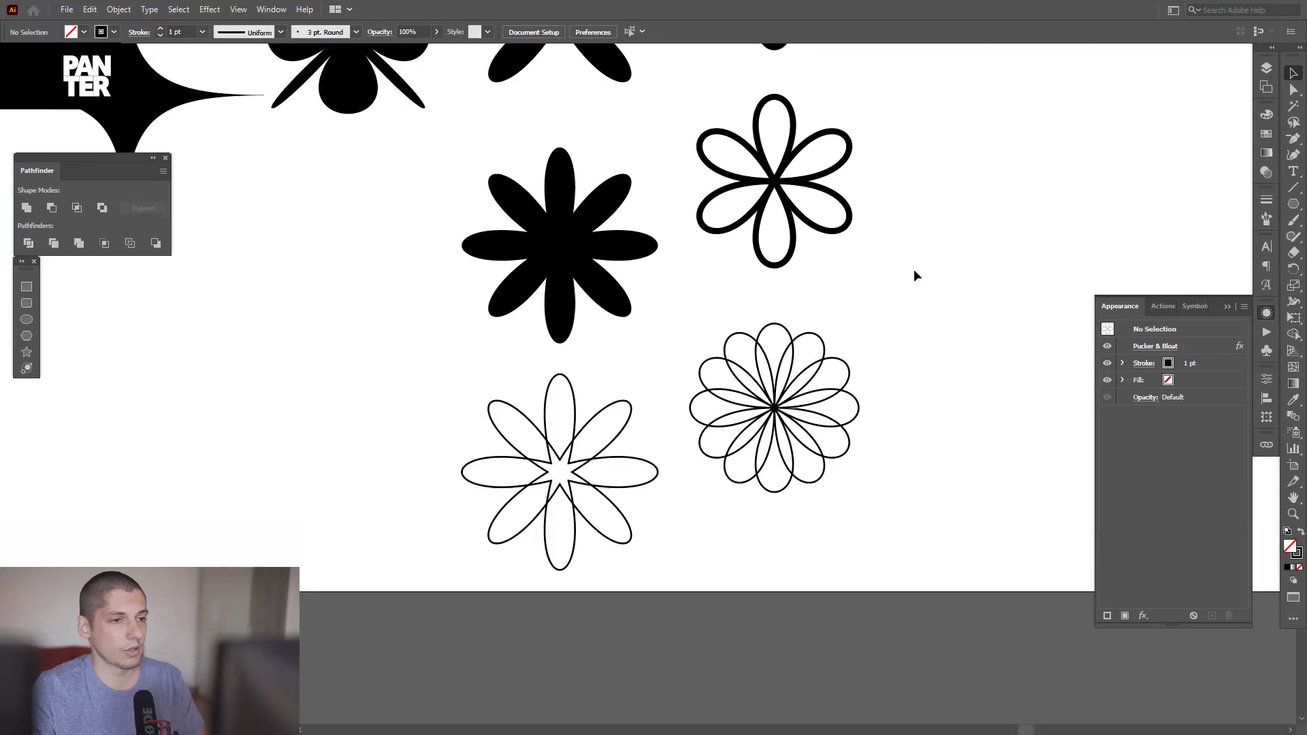
left_click_drag(914, 271, 900, 323)
left_click_drag(902, 395, 749, 330)
left_click_drag(776, 474, 825, 293)
scroll(832, 376, "up", 2)
scroll(851, 384, "down", 1)
scroll(823, 330, "up", 1)
scroll(825, 293, "up", 1)
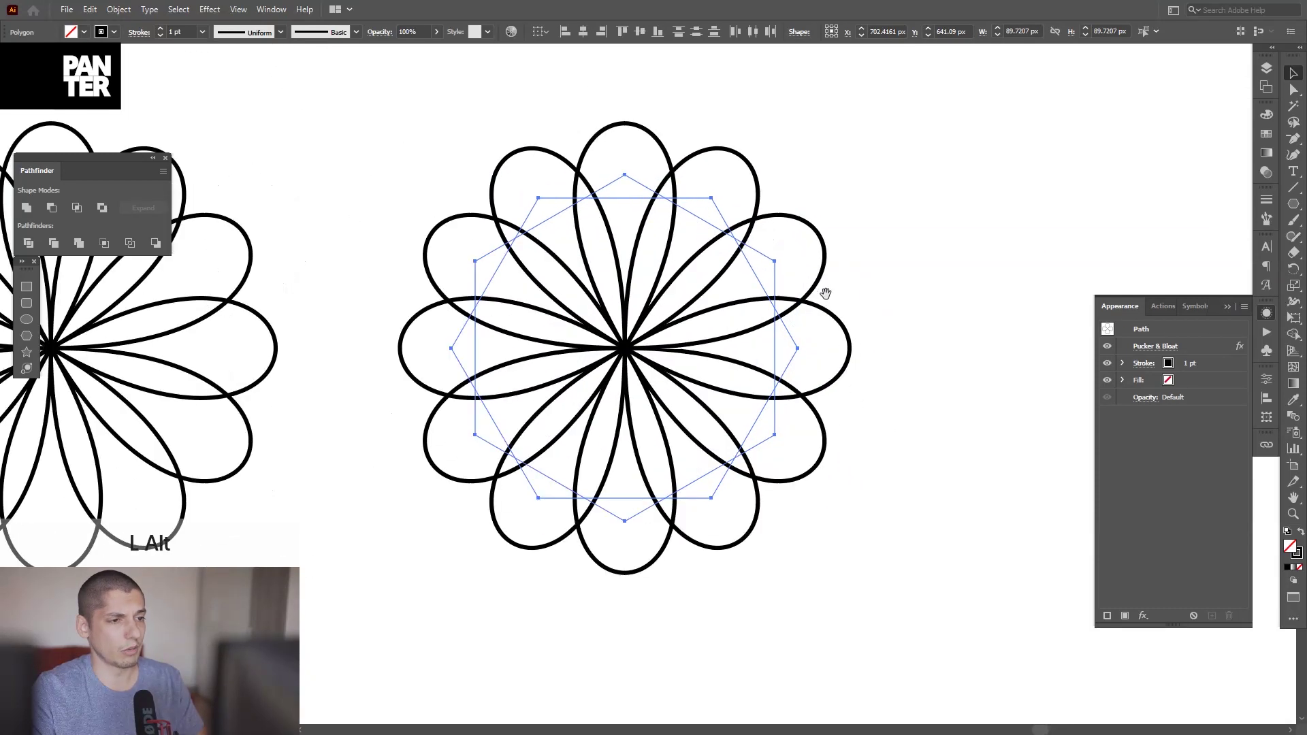
key("shift+x")
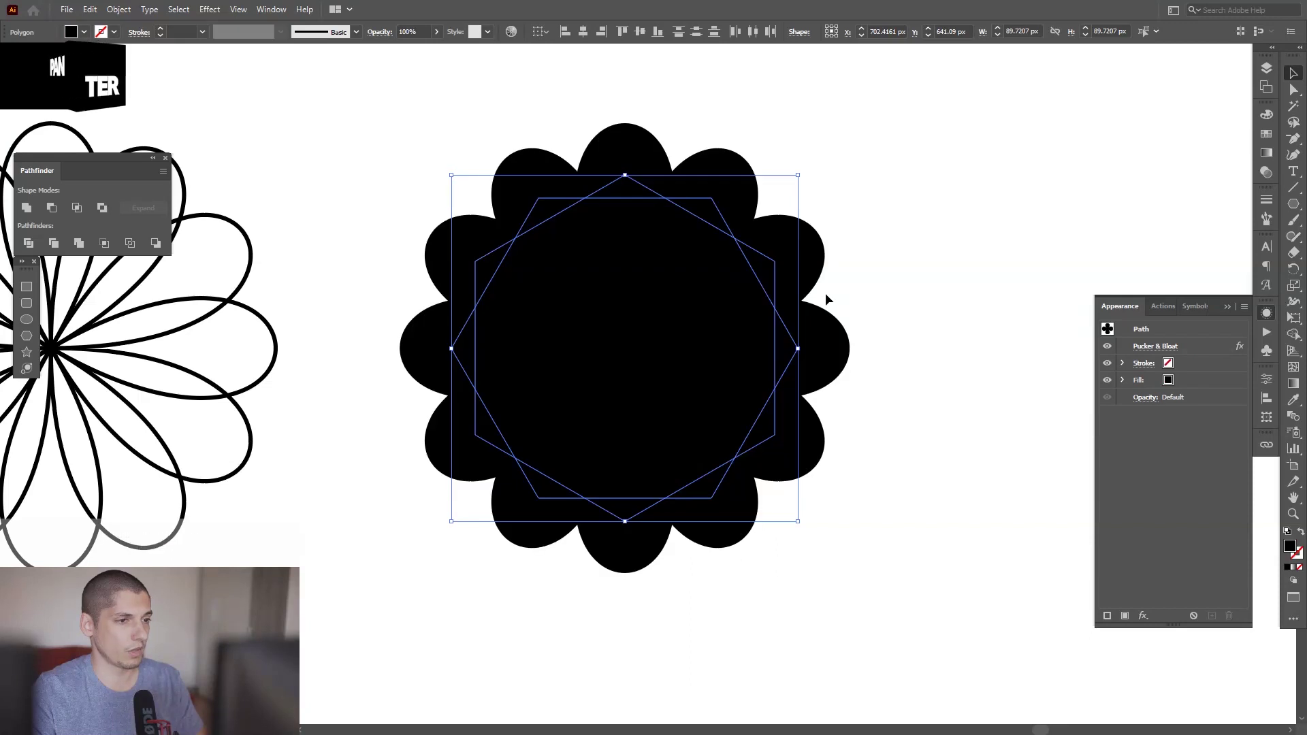
Expand the appearance of the filled twelve-petal flower and of the outlined one beside it
left_click(124, 10)
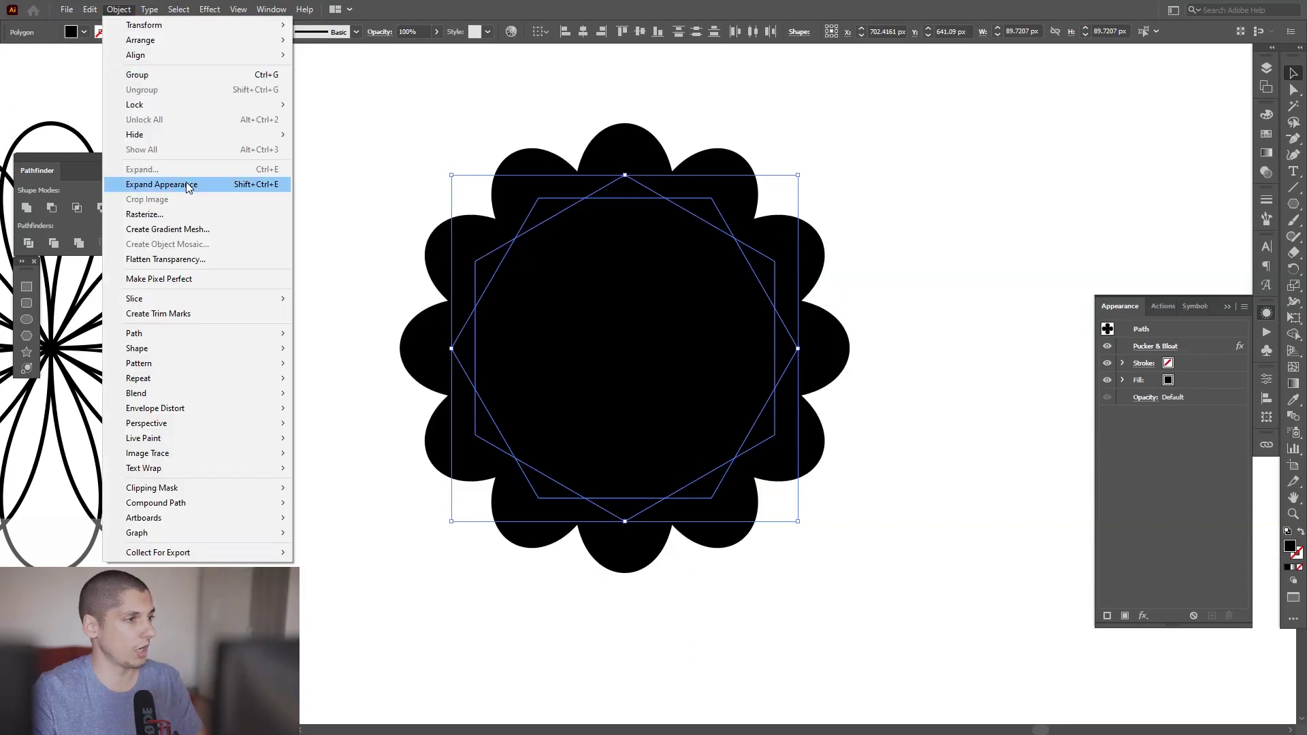
left_click(267, 180)
left_click_drag(192, 189, 786, 193)
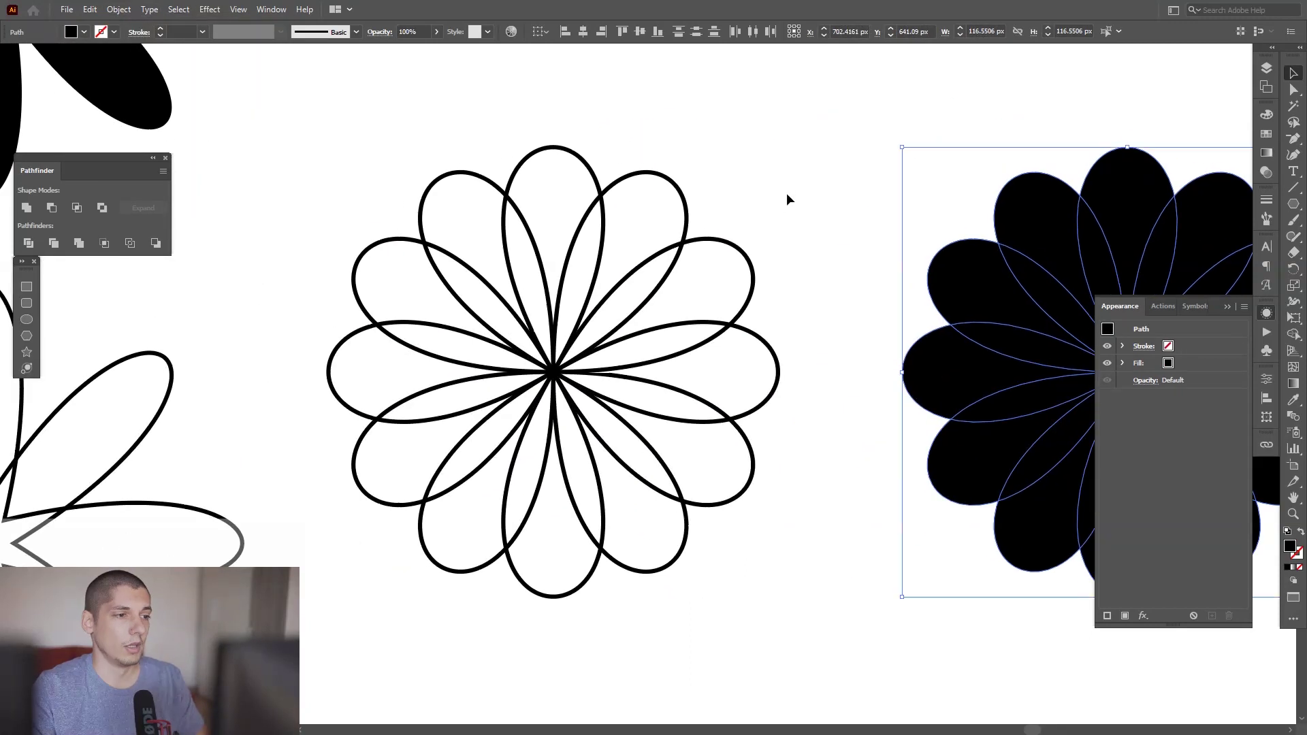
left_click(420, 485)
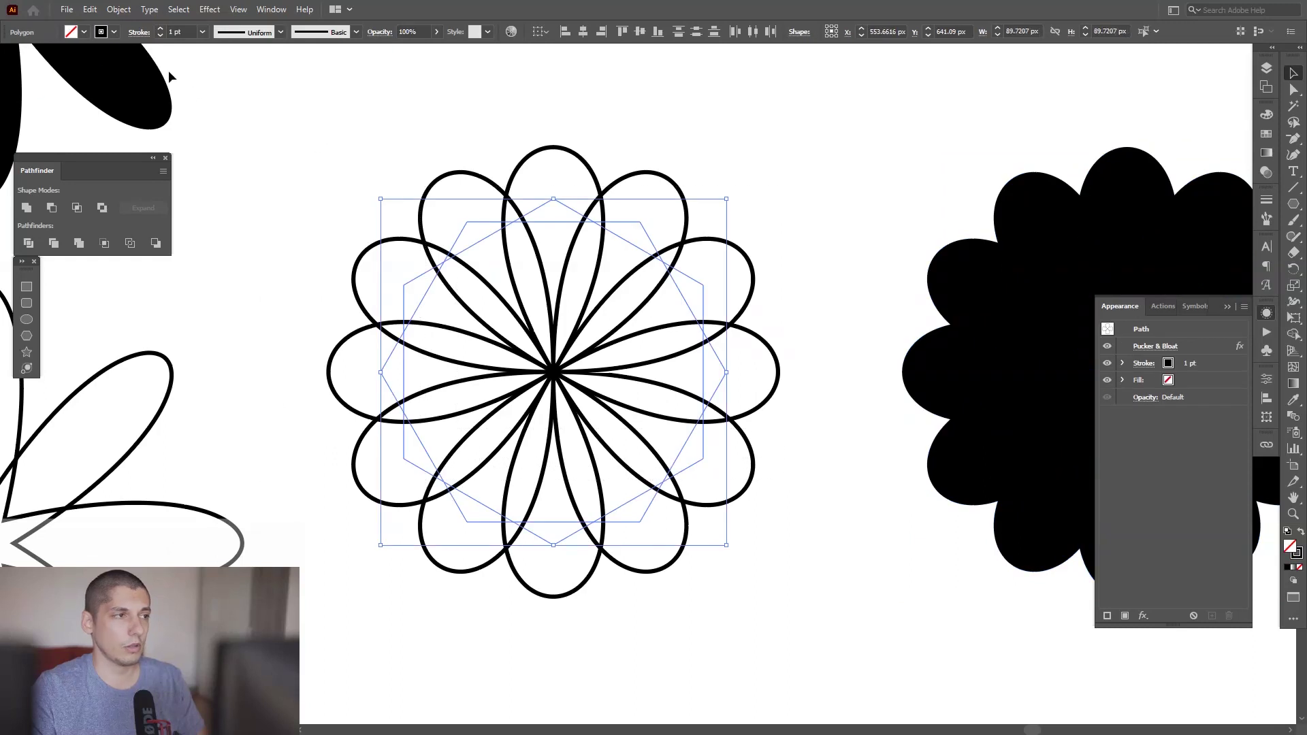
left_click(118, 9)
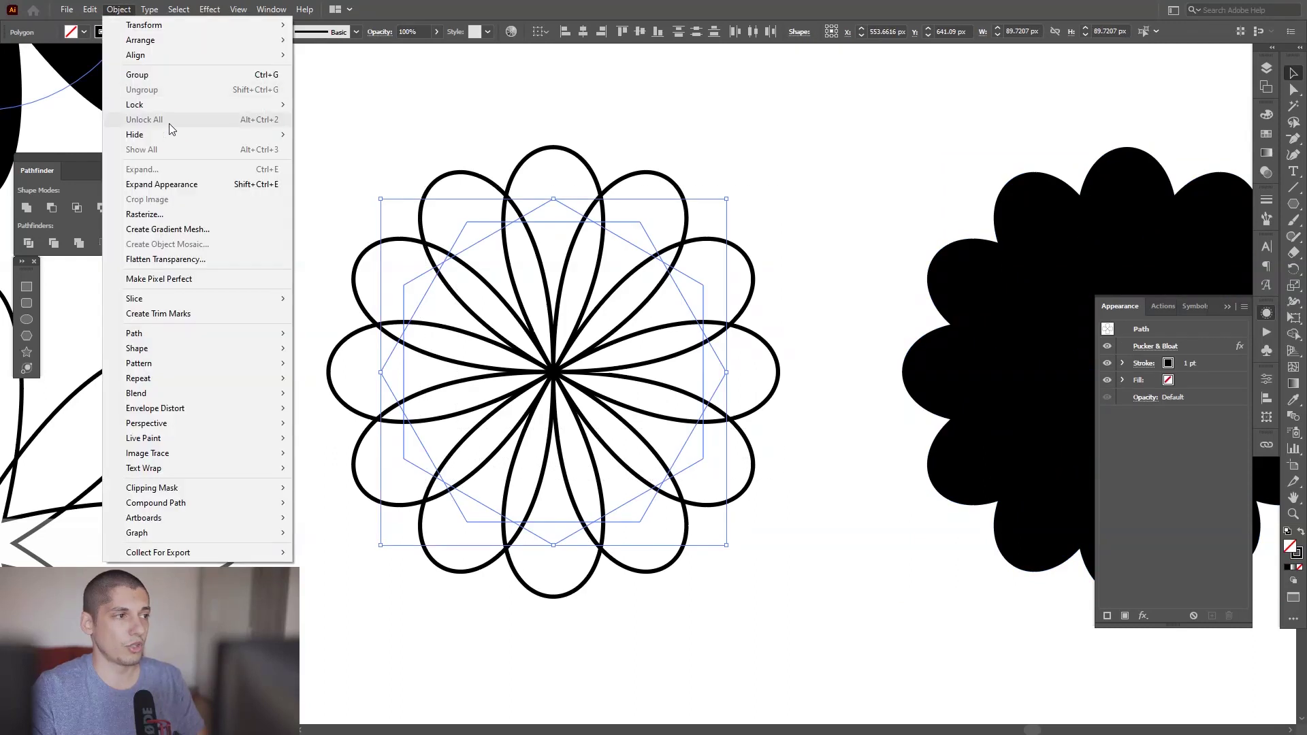
left_click(176, 185)
left_click(869, 169)
Delete the twelve overlap areas between neighbouring petals of the filled twelve-petal flower with the Shape Builder tool
left_click_drag(869, 169, 860, 502)
scroll(694, 225, "up", 4, "alt")
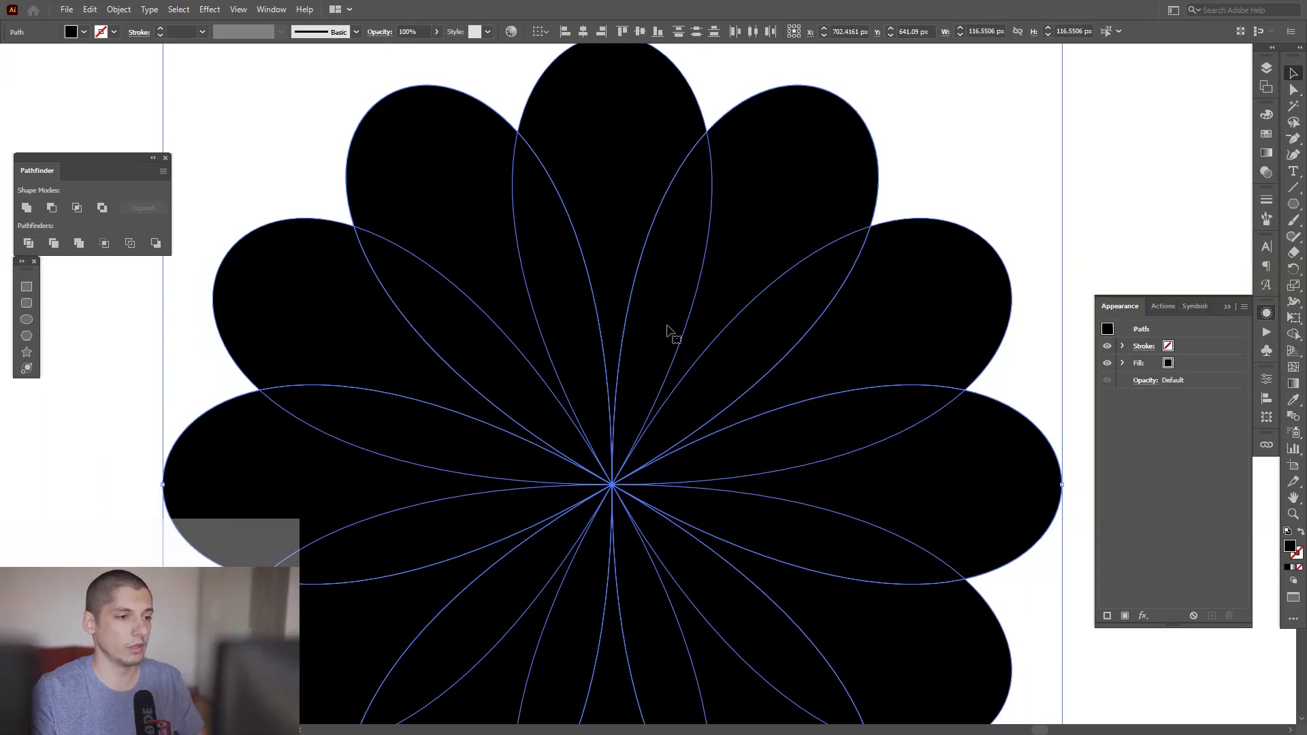
key("shift+m")
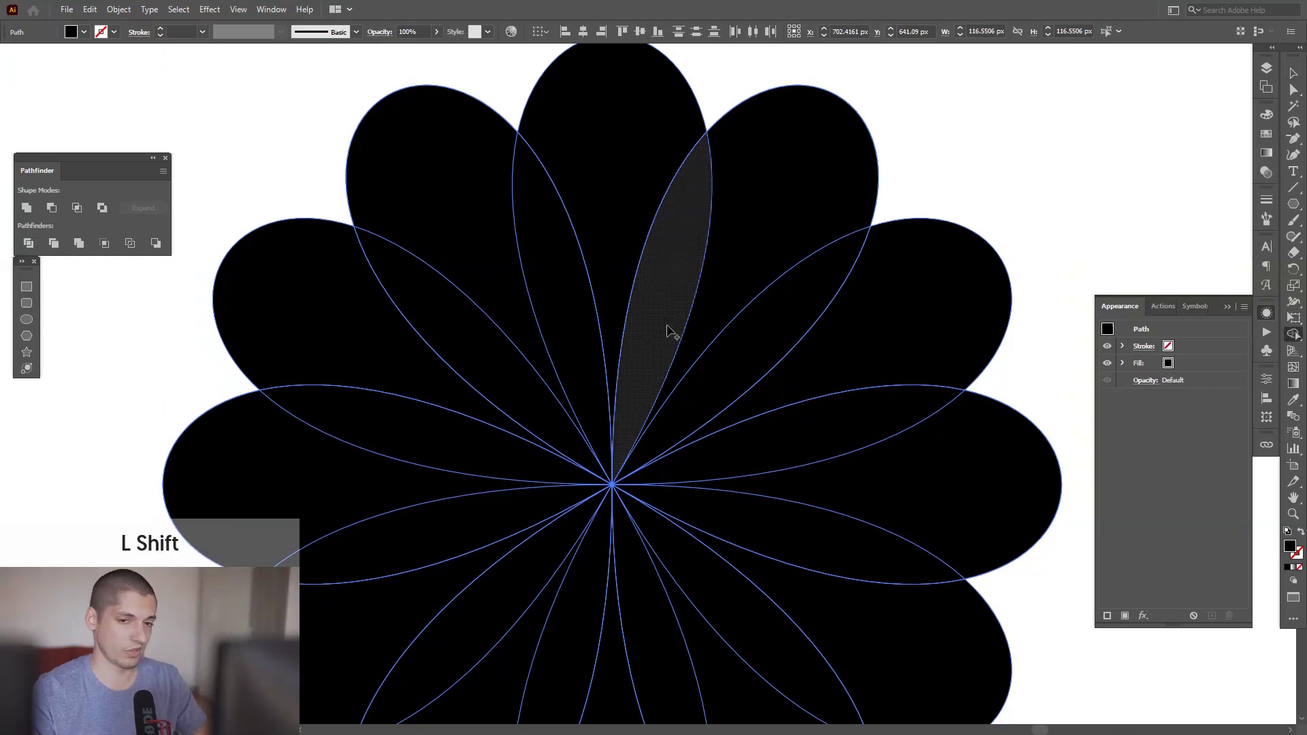
left_click(1230, 308)
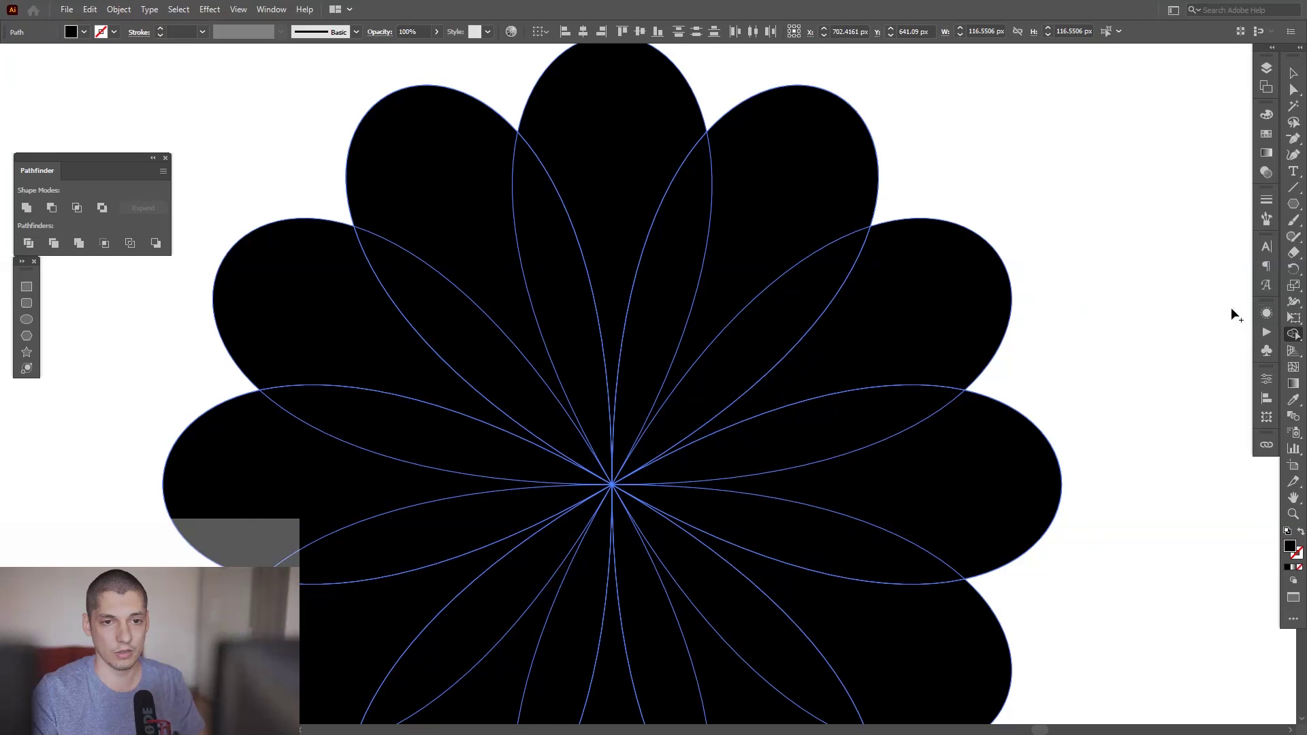
left_click(1292, 335)
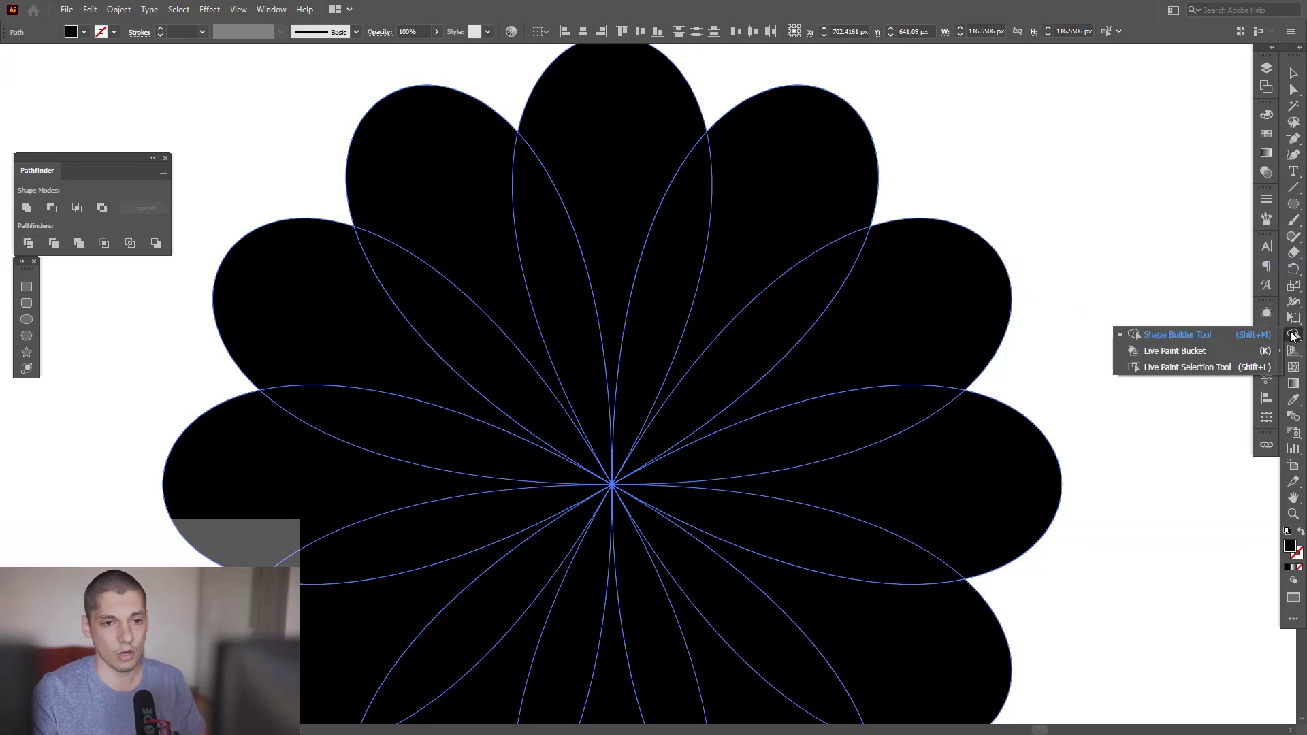
left_click(1174, 335)
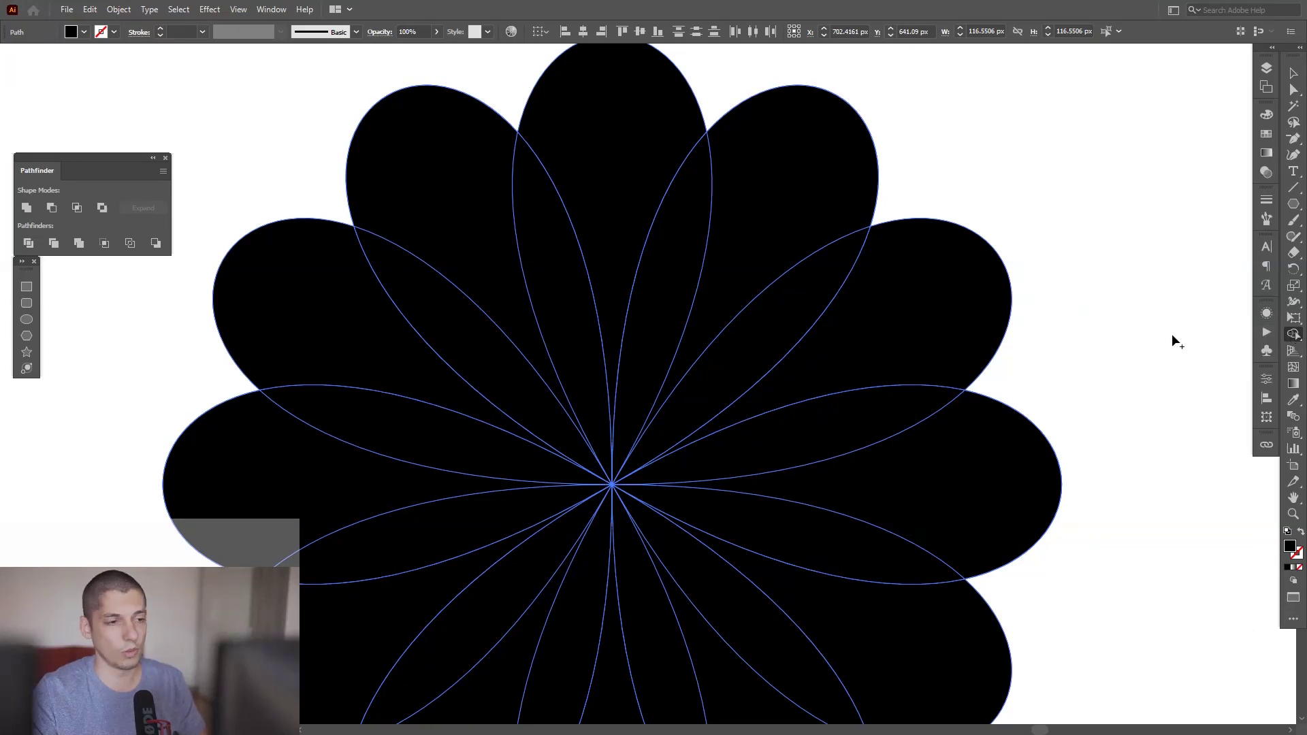
left_click(670, 274, "alt")
left_click(569, 334, "alt")
left_click(525, 388, "alt")
left_click(529, 466, "alt")
left_click(544, 516, "alt")
left_click(566, 542, "alt")
left_click(593, 597, "alt")
left_click(643, 623, "alt")
left_click(704, 585, "alt")
left_click(754, 535, "alt")
left_click(794, 455, "alt")
left_click(763, 349, "alt")
Examine the cut-out twelve-petal flower and compare it with the whole set of shapes on the artboard
scroll(1008, 161, "down", 3)
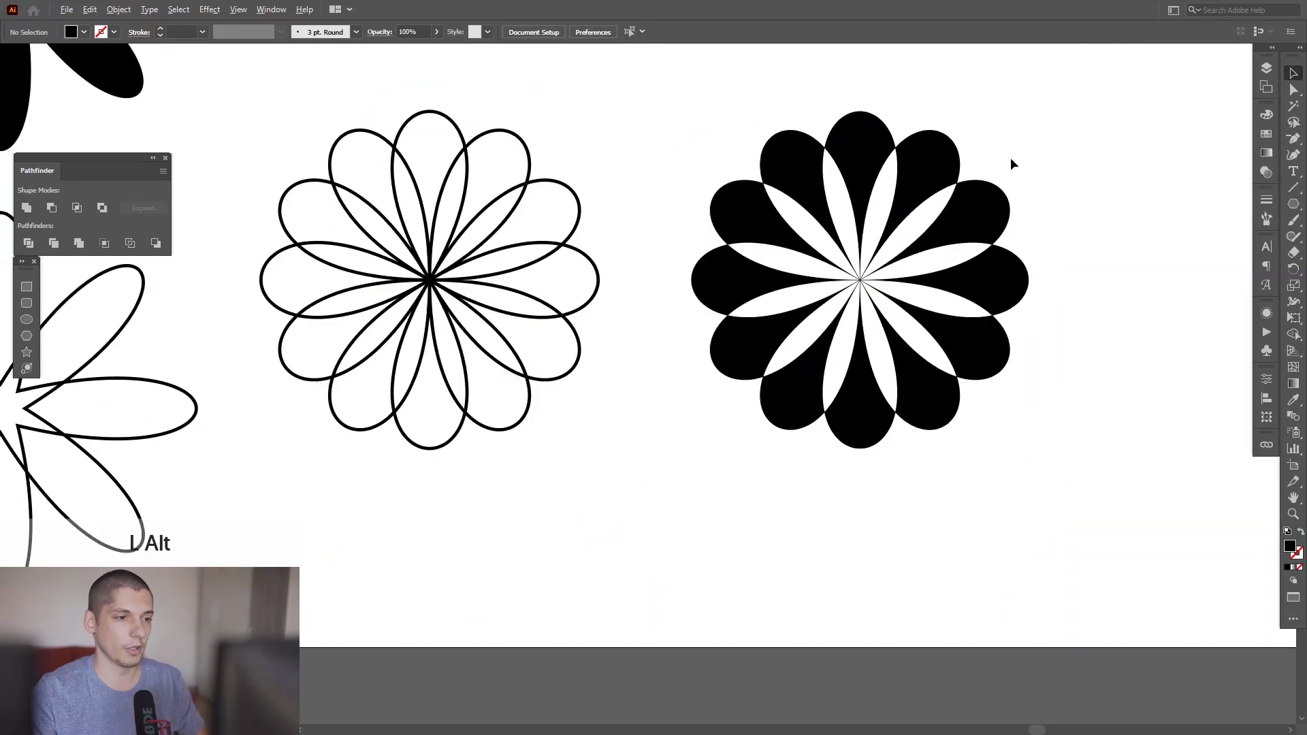
left_click_drag(1010, 158, 843, 315)
scroll(851, 313, "down", 2)
left_click_drag(864, 273, 893, 337)
scroll(893, 301, "down", 3)
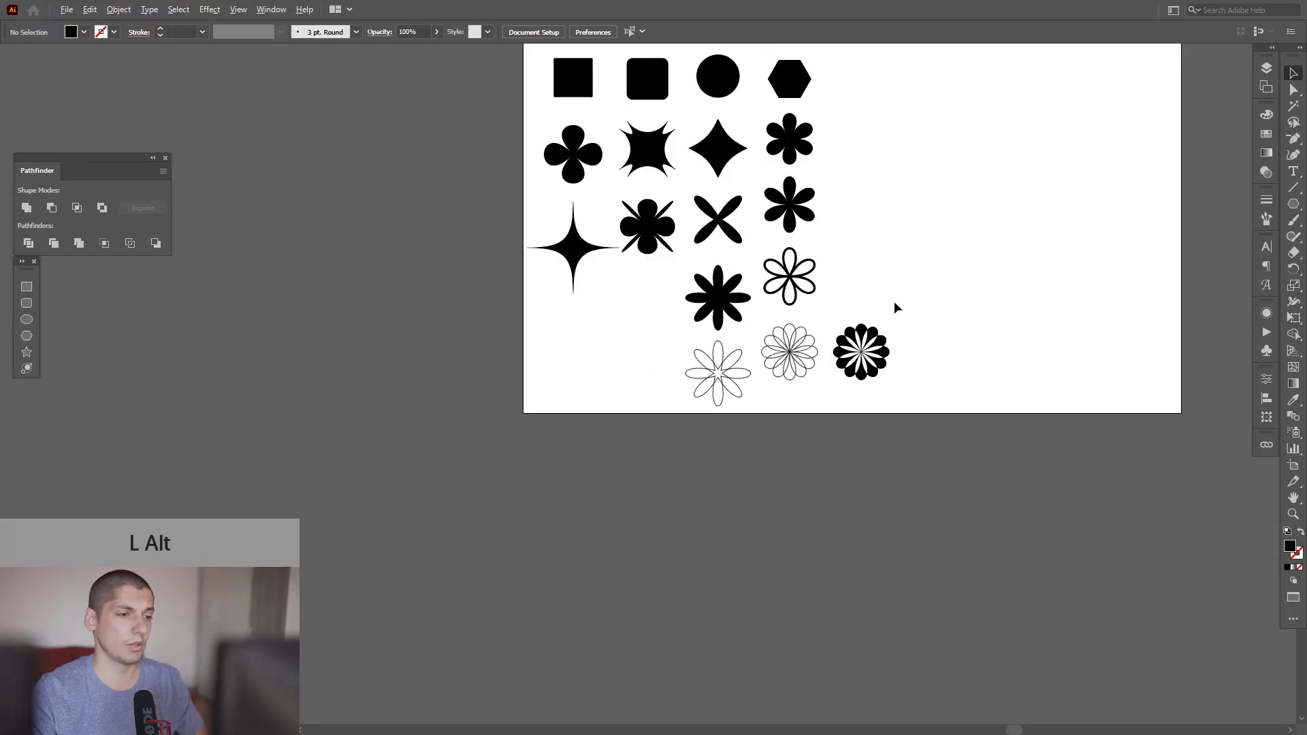
left_click_drag(910, 253, 881, 327)
scroll(836, 285, "up", 2)
scroll(836, 284, "down", 1)
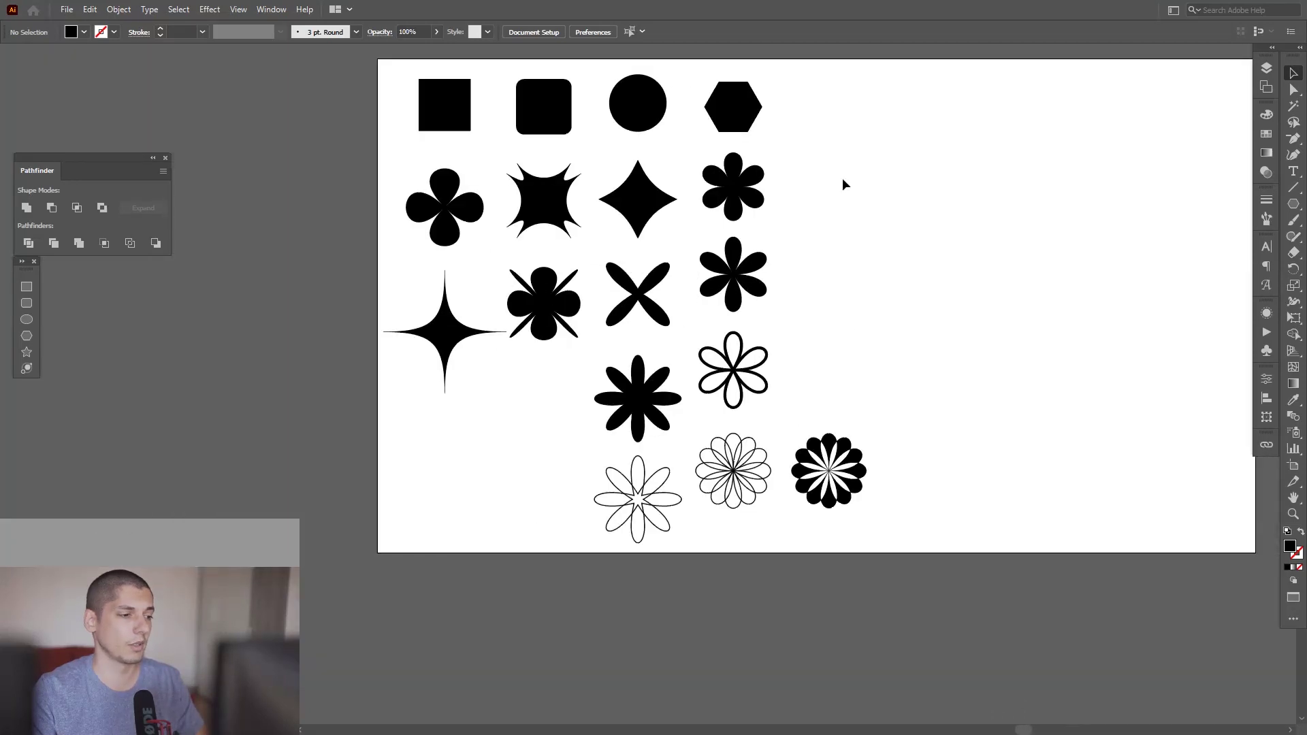
Draw a black 14-sided polygon about 89 px wide in the empty space beside the hexagon with the Polygon tool
scroll(842, 177, "up", 1)
left_click_drag(843, 181, 796, 236)
scroll(640, 172, "up", 3)
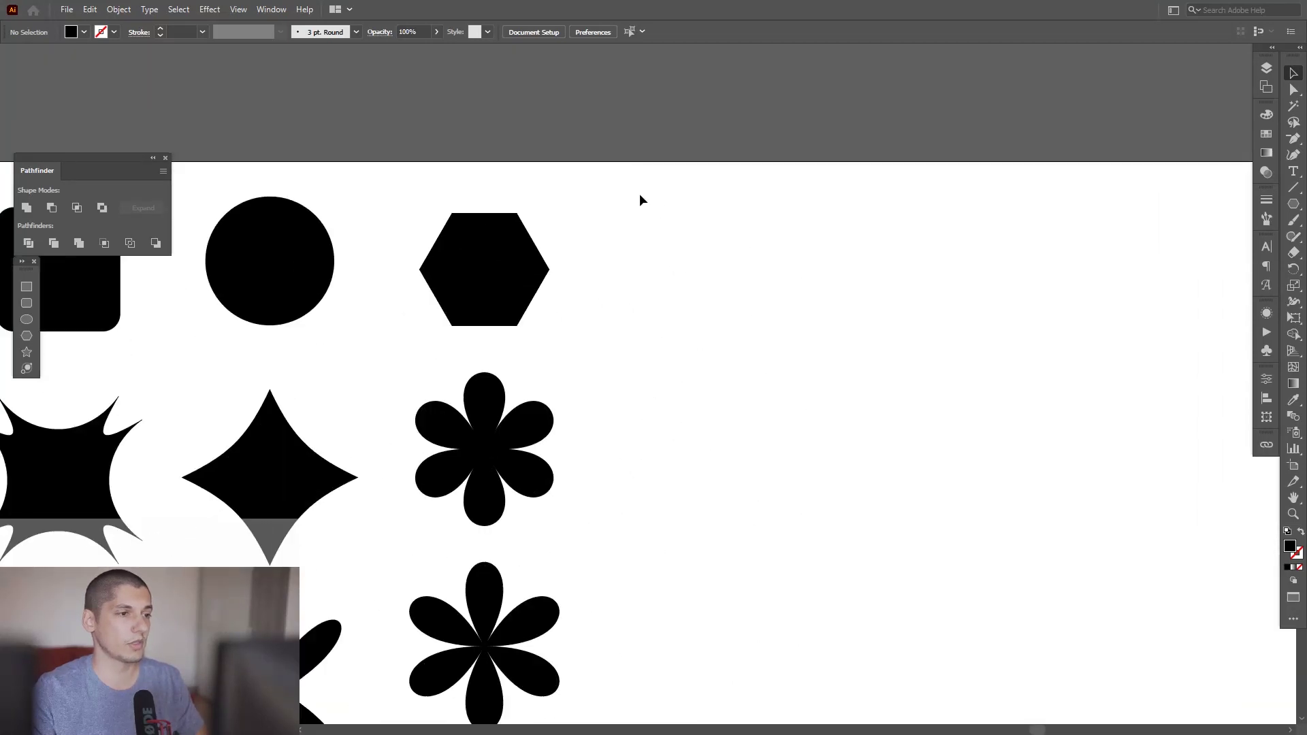
left_click_drag(659, 231, 653, 230)
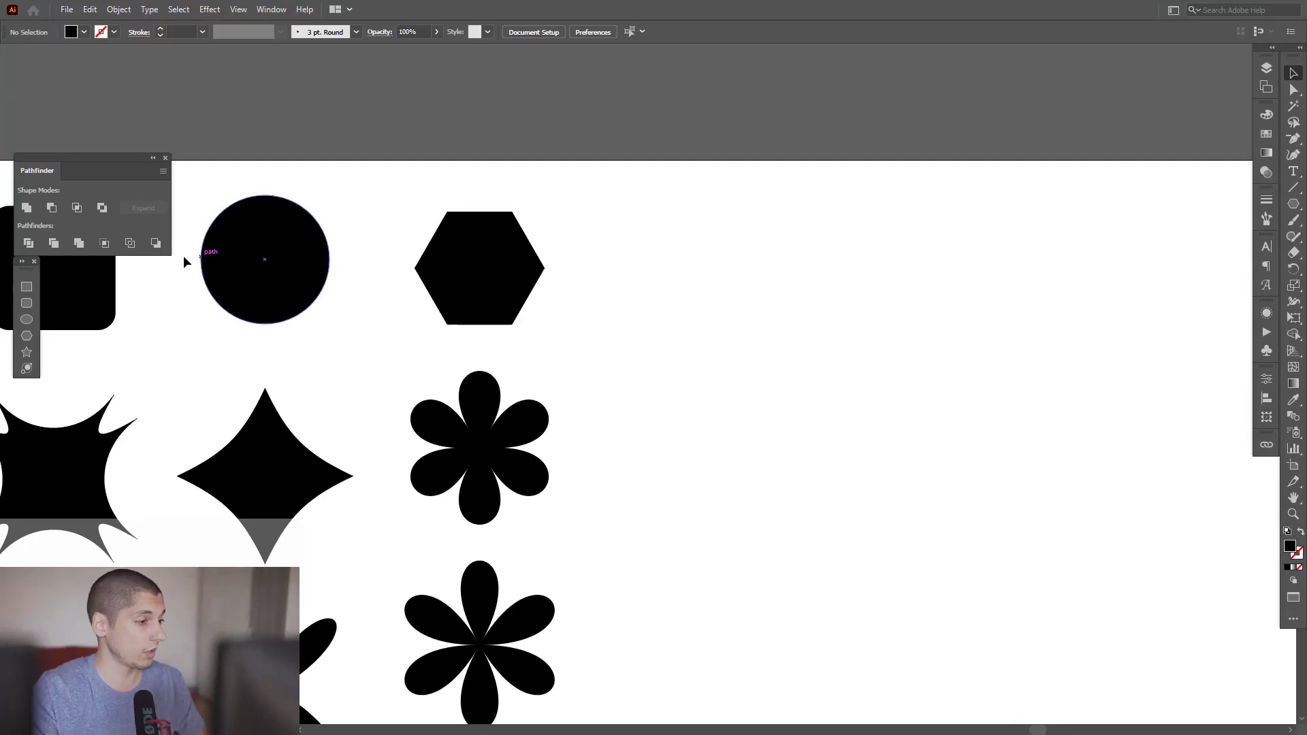
left_click(27, 336)
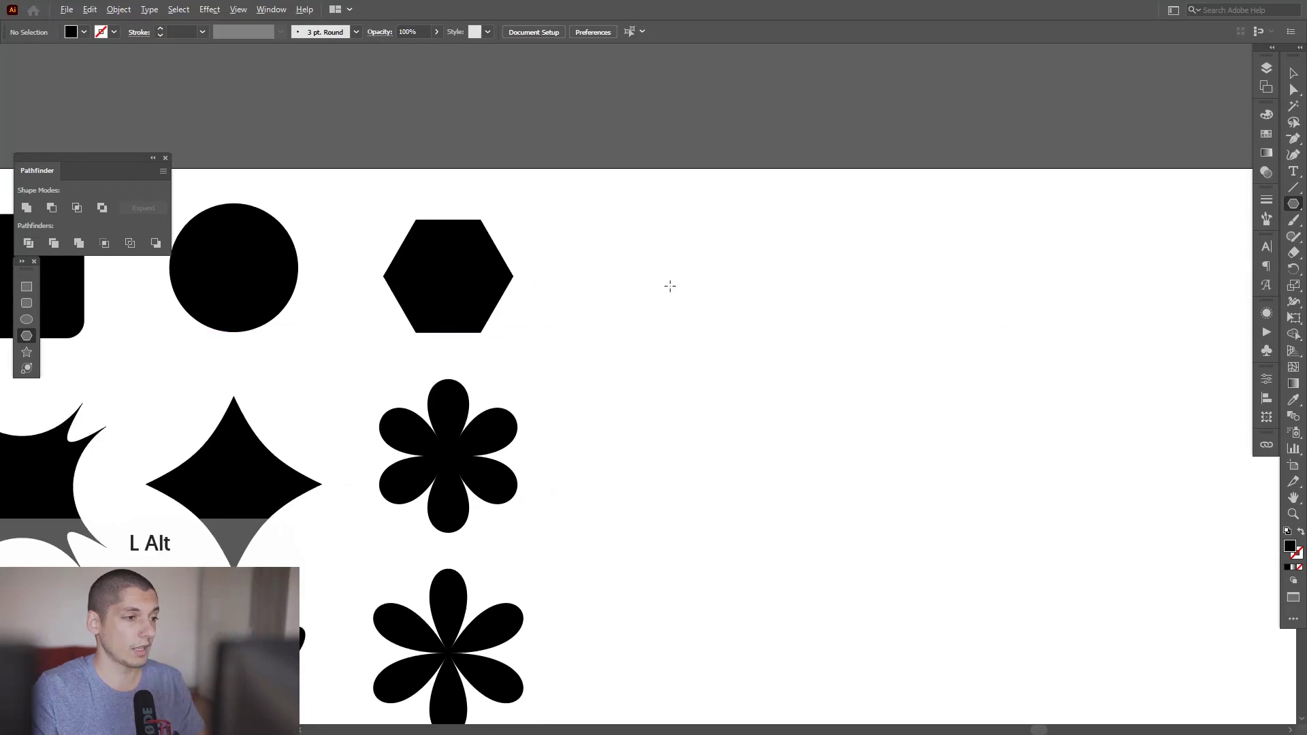
scroll(668, 286, "up", 2)
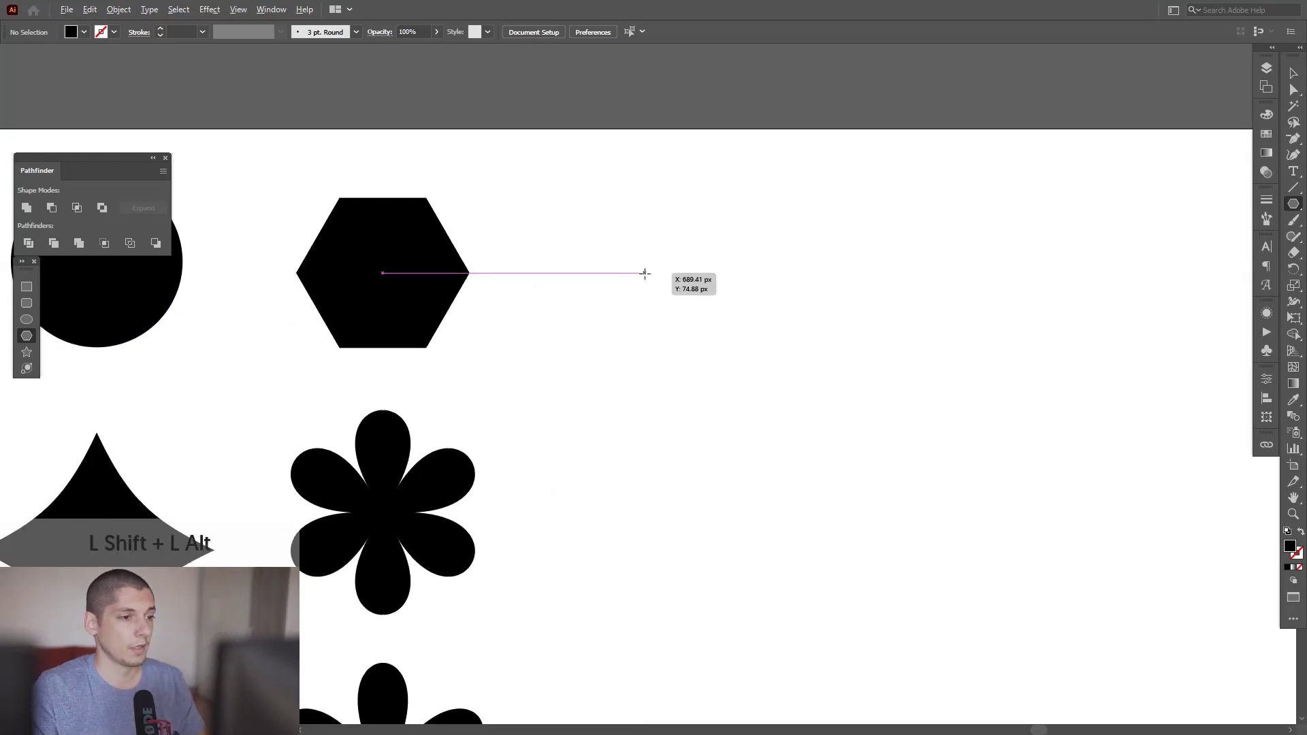
left_click_drag(644, 272, 709, 322)
key("Up")
key("Up")
key("Up")
key("Up")
key("Down")
key("Down")
key("Up")
key("Up")
key("Up")
key("Down")
key("Down")
key("Down")
key("Down")
key("Down")
key("Down")
key("Up")
key("Up")
key("Up")
key("Up")
key("Up")
key("Up")
key("Up")
key("Up")
key("Down")
key("shift")
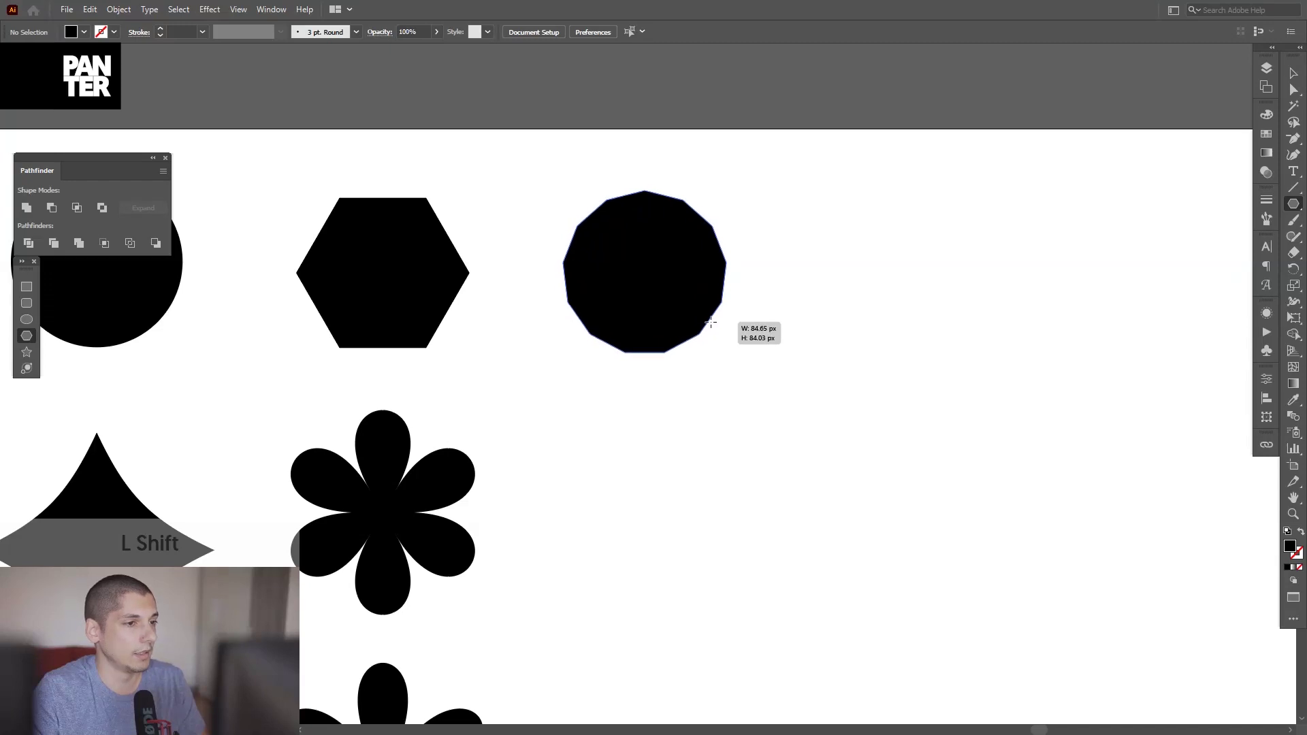
left_click_drag(710, 321, 711, 328)
key("v")
left_click(821, 422)
Move the 14-sided polygon slightly further from the hexagon and place a copy directly below it
key("space")
left_click_drag(758, 404, 731, 360)
left_click_drag(611, 211, 672, 211)
left_click_drag(738, 263, 761, 433)
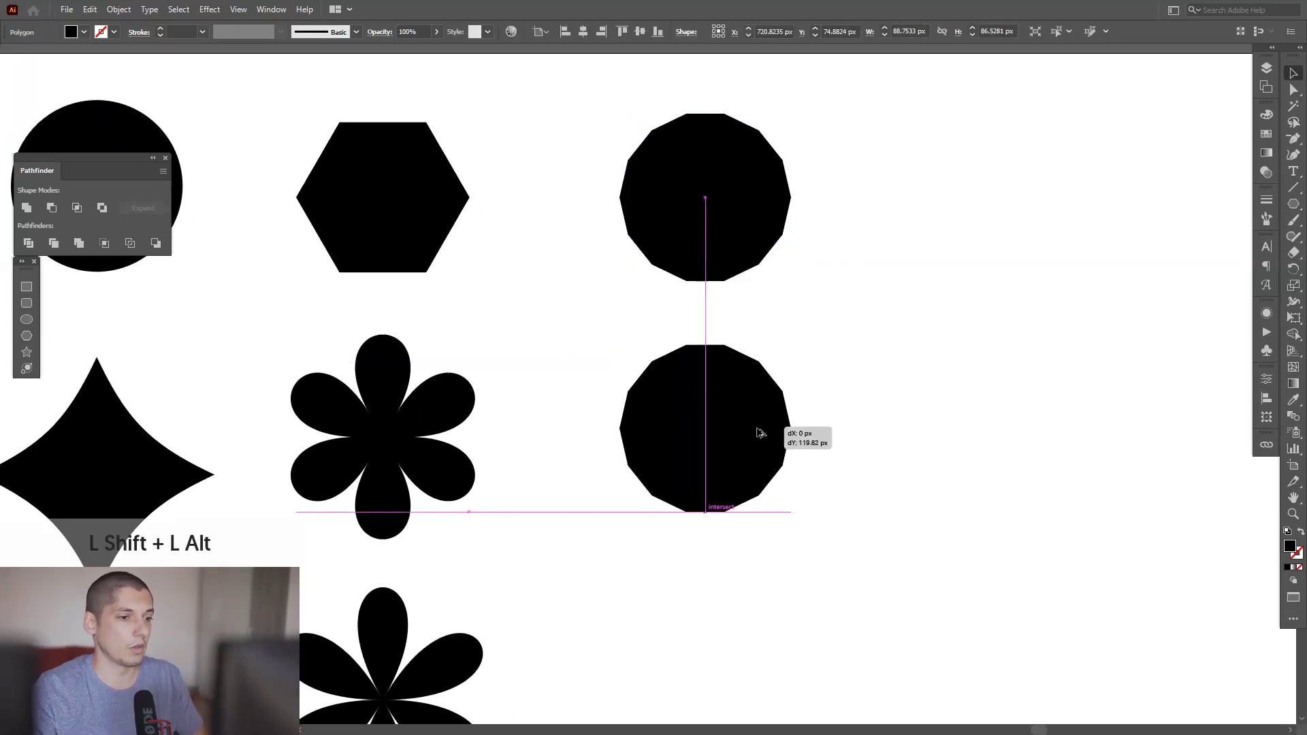
Apply Pucker & Bloat at 99% to the lower 14-sided polygon to make a flower with narrow petals
left_click(209, 9)
mouse_move(293, 120)
left_click(408, 132)
scroll(1158, 235, "up", 20)
scroll(1158, 236, "up", 20)
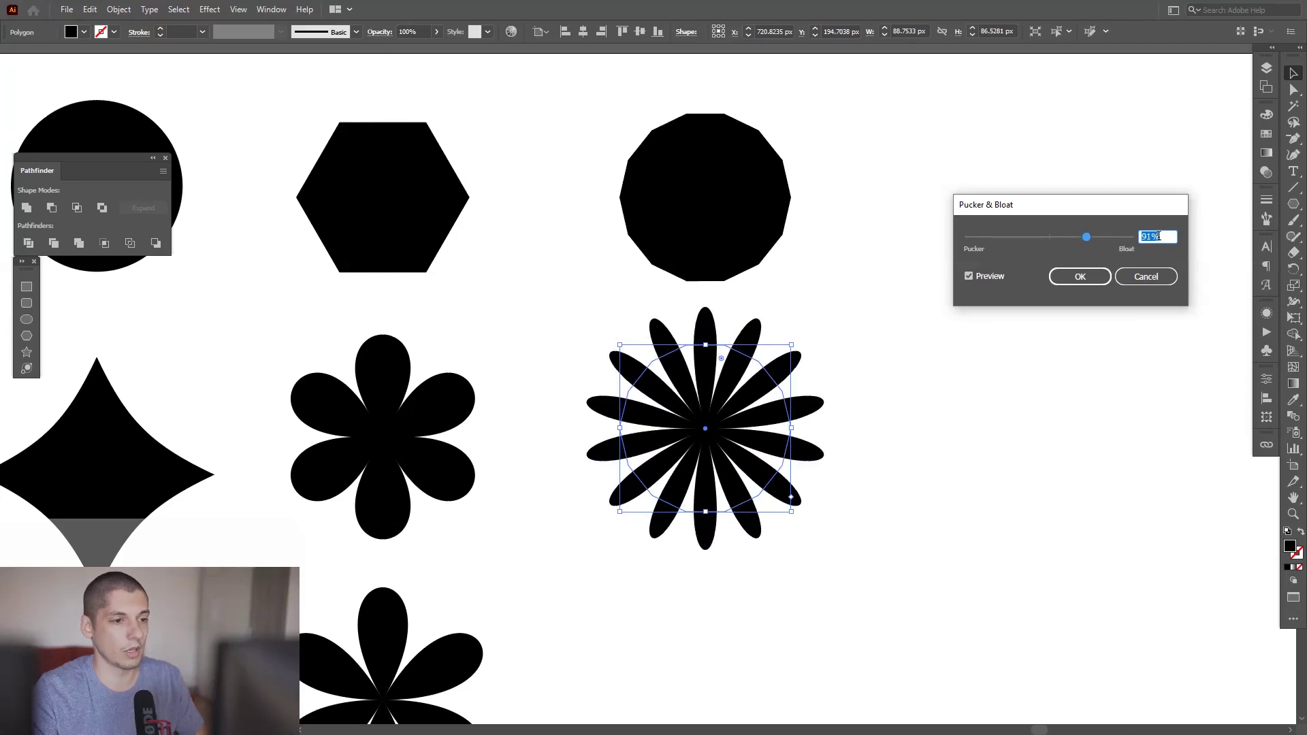
scroll(1158, 236, "up", 2)
scroll(1158, 237, "up", 3)
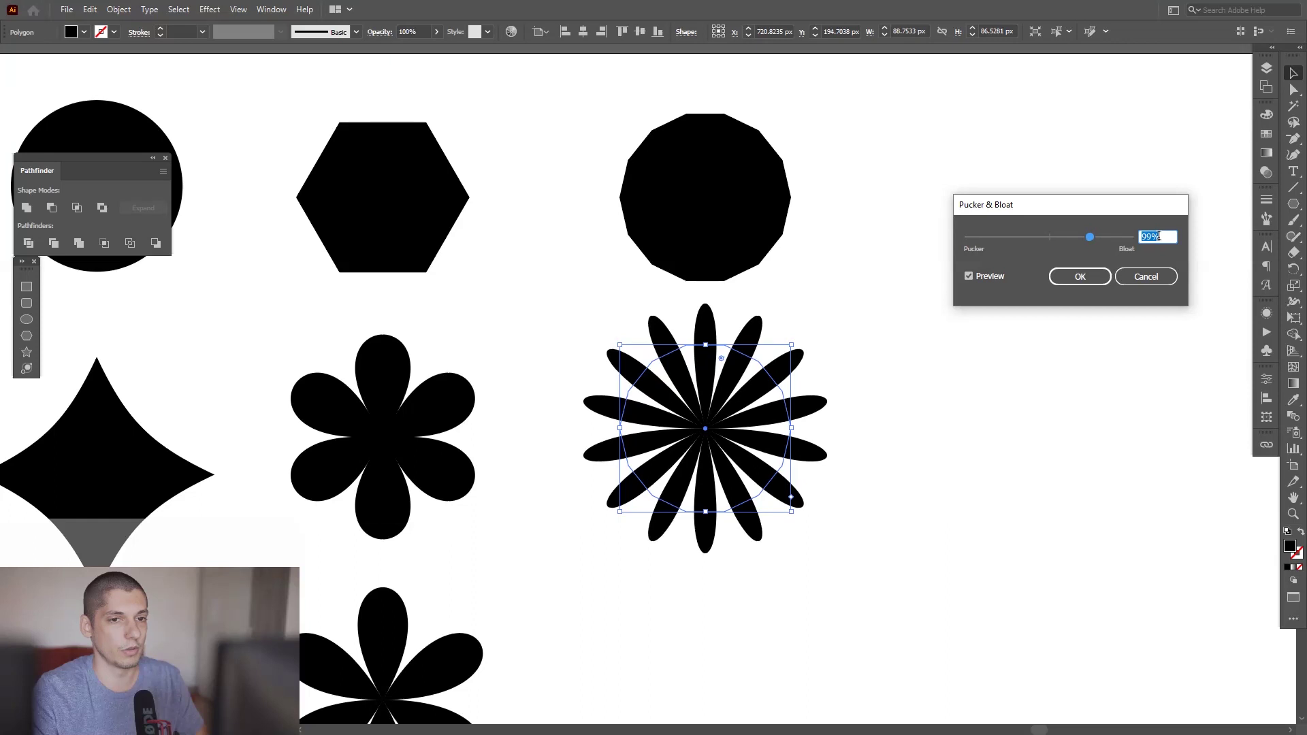
left_click(1079, 278)
left_click(1001, 363)
Duplicate the filled 14-petal flower directly below itself and swap the copy's fill and stroke for a black outline
key("ctrl+equal")
key("ctrl+equal")
key("ctrl+equal")
key("ctrl+equal")
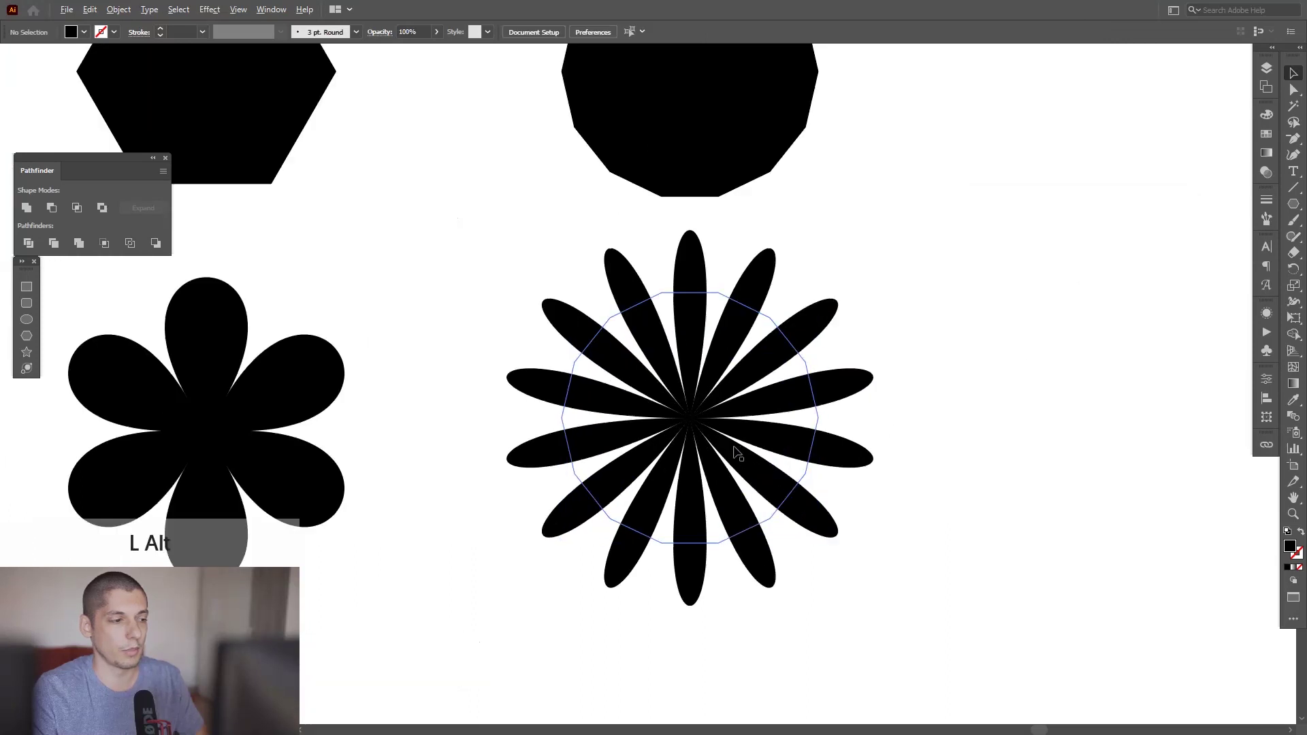
scroll(927, 417, "down", 4)
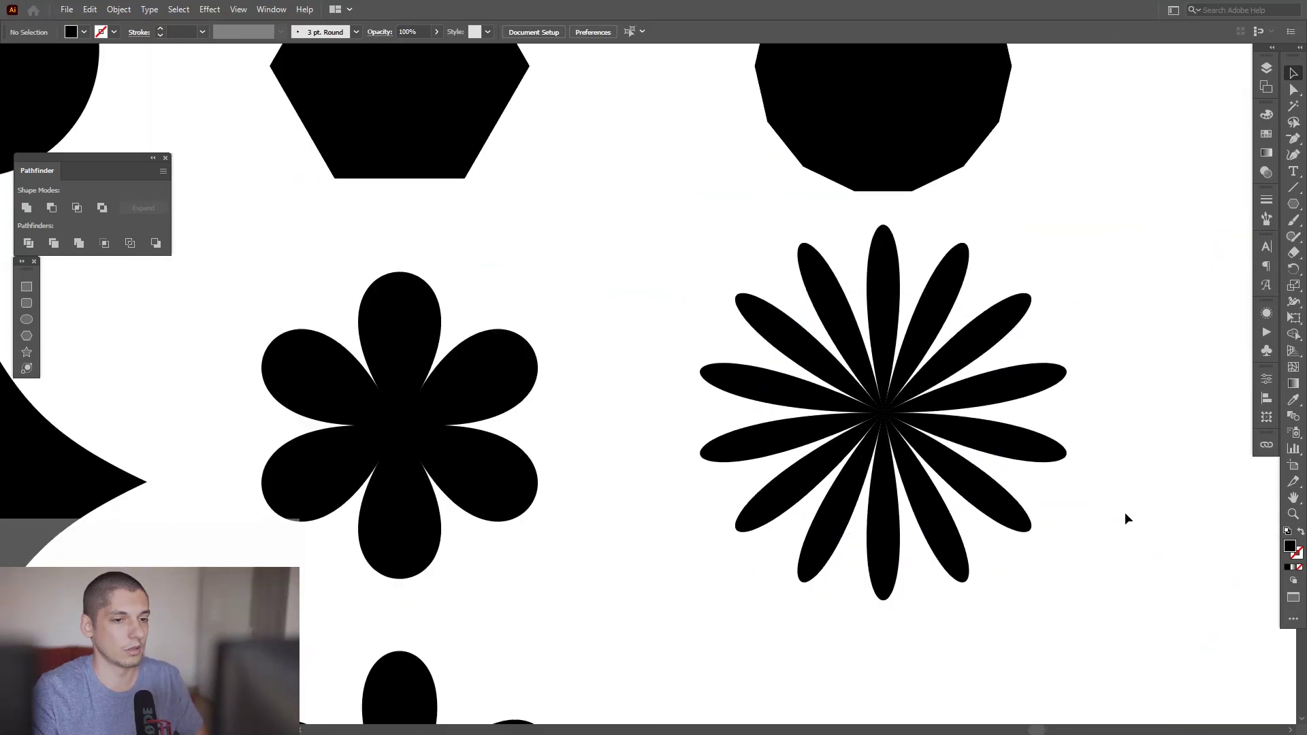
left_click_drag(1124, 512, 1036, 430)
scroll(951, 398, "down", 2)
left_click_drag(950, 404, 829, 335)
scroll(829, 335, "up", 2)
left_click(768, 291)
left_click_drag(767, 291, 732, 370)
scroll(731, 370, "up", 1)
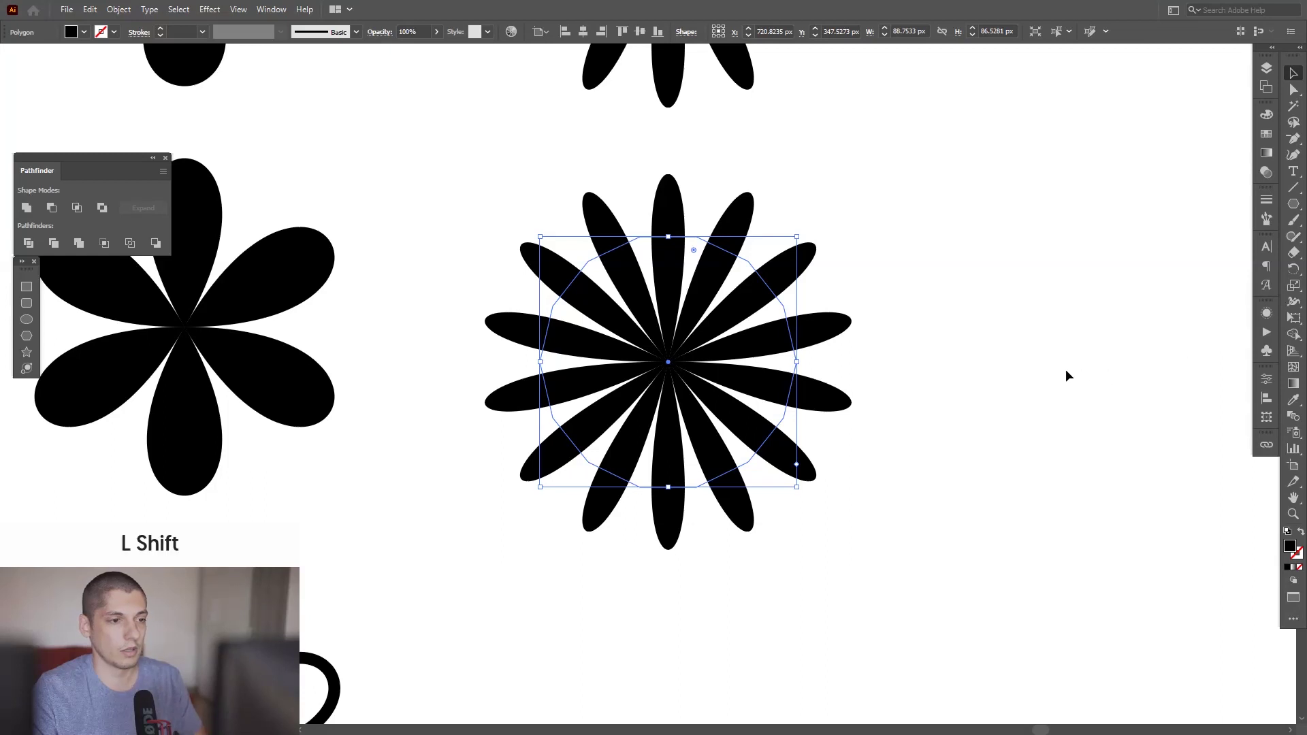
key("shift+x")
left_click(922, 326)
Duplicate the outlined 14-petal flower directly below itself
scroll(647, 313, "up", 2)
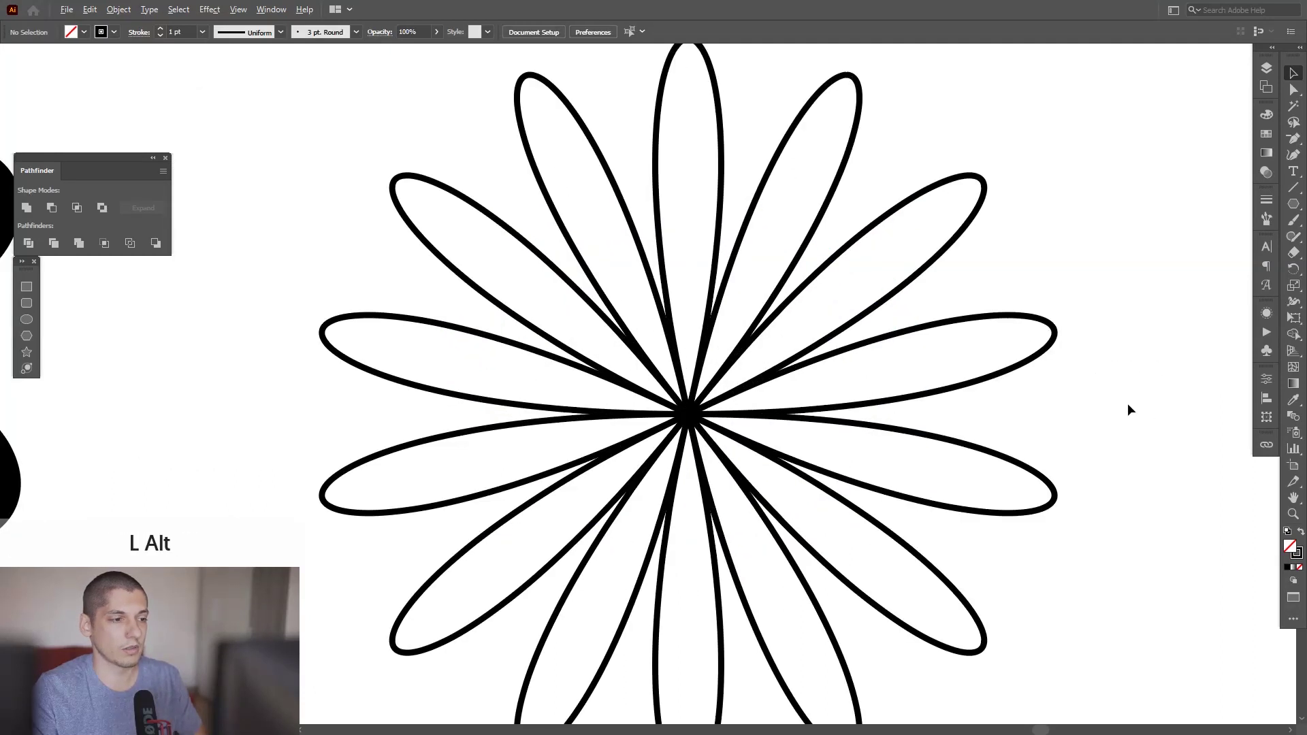
scroll(1128, 406, "down", 2)
left_click_drag(1128, 404, 908, 363)
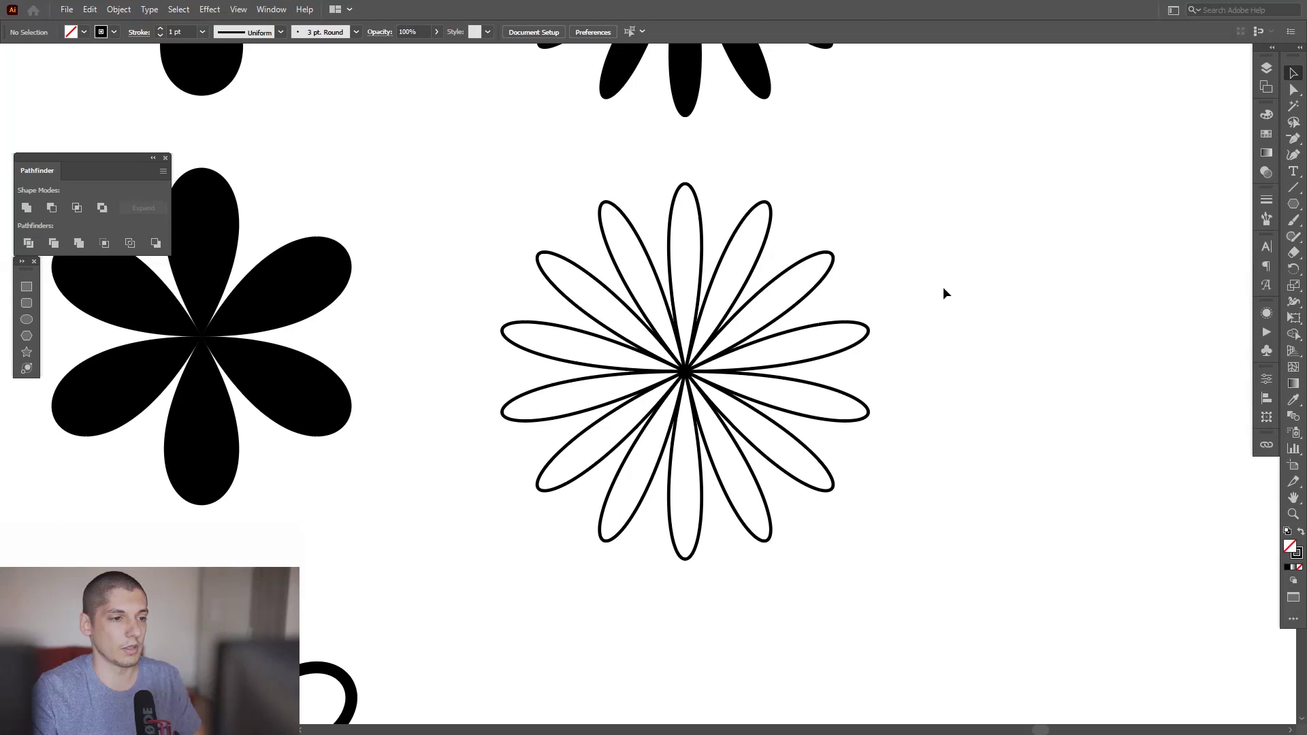
left_click(696, 459)
scroll(696, 458, "down", 1)
left_click_drag(701, 442, 722, 254)
left_click_drag(739, 206, 737, 490, "alt+shift")
scroll(735, 485, "up", 2)
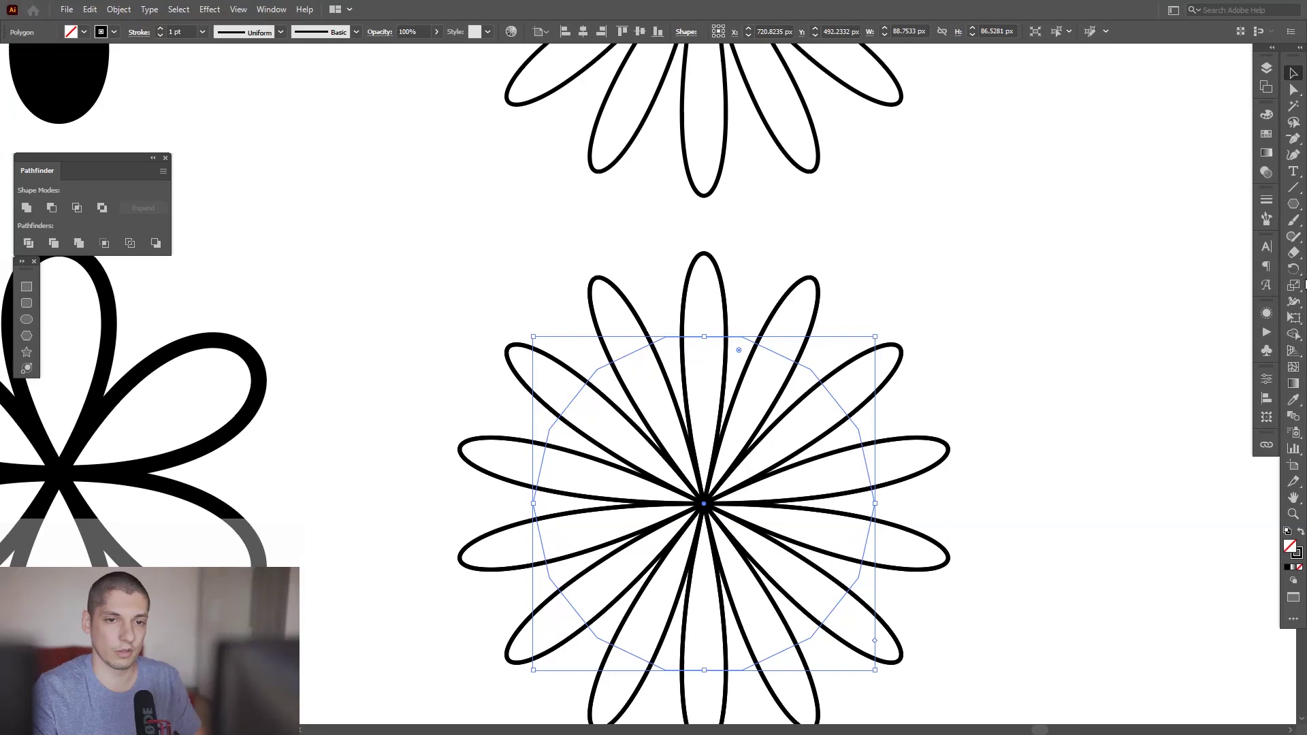
Rotate the copy lying in front of the lower outlined flower by -13° with the Rotate tool to interleave the petals
double_click(1293, 269)
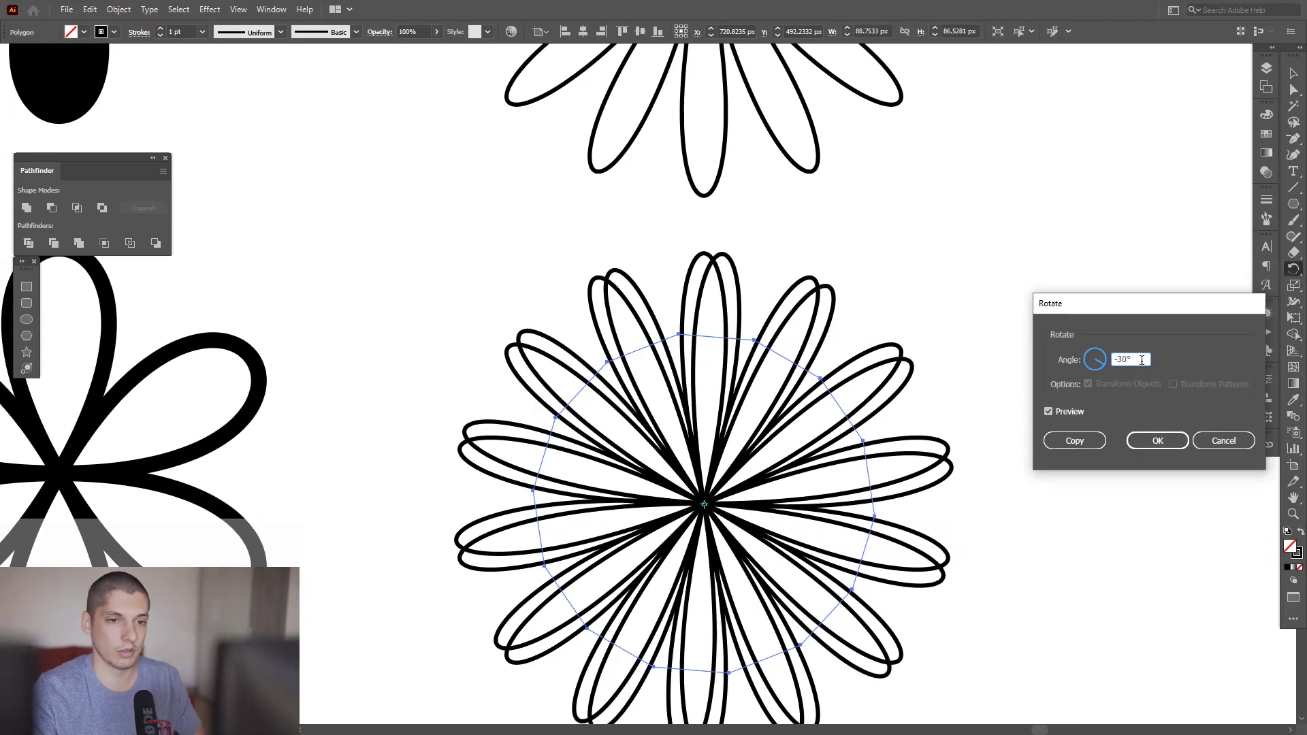
key("Down")
key("Down")
key("Down")
key("Down")
key("Down")
key("Down")
key("Up")
key("Up")
key("Up")
key("Up")
key("Up")
key("Up")
key("Up")
key("Up")
key("Up")
key("Up")
key("Up")
key("Up")
key("Up")
key("Up")
key("Up")
key("Up")
key("Up")
key("Up")
key("Up")
key("Up")
key("Up")
key("Up")
key("Up")
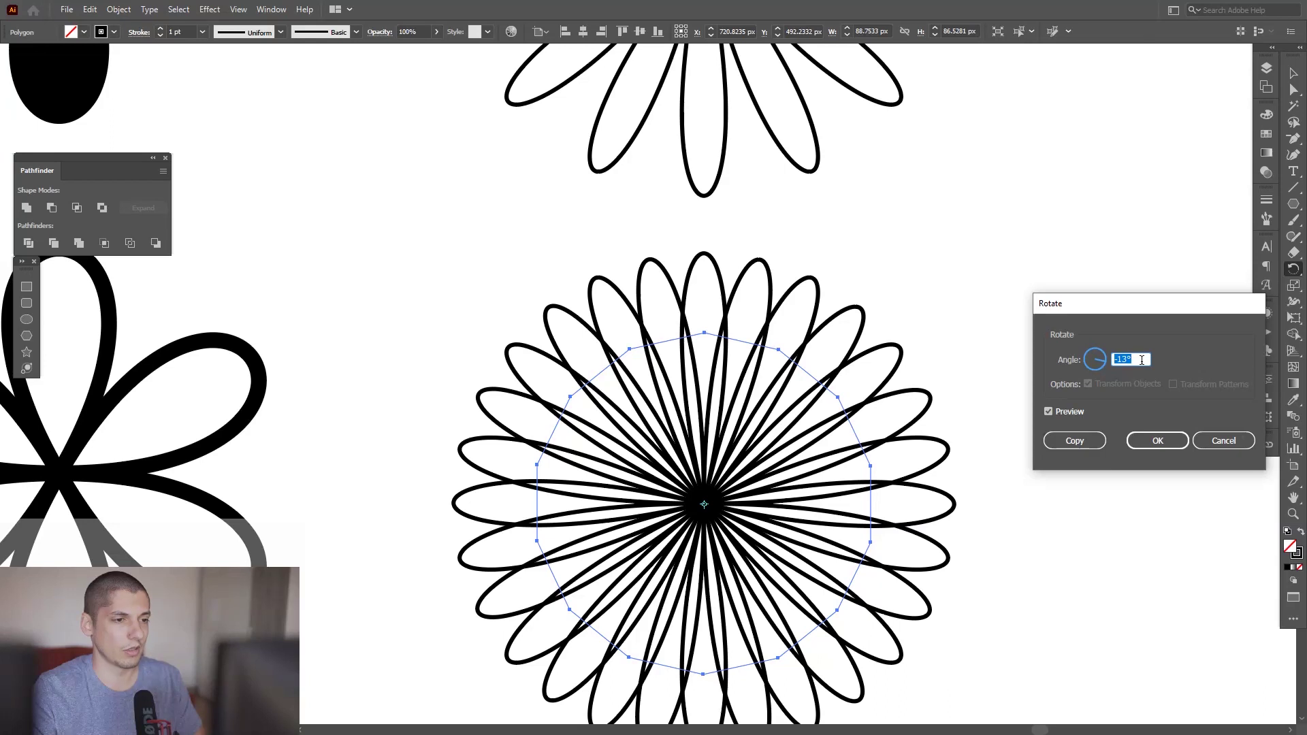
left_click(1157, 441)
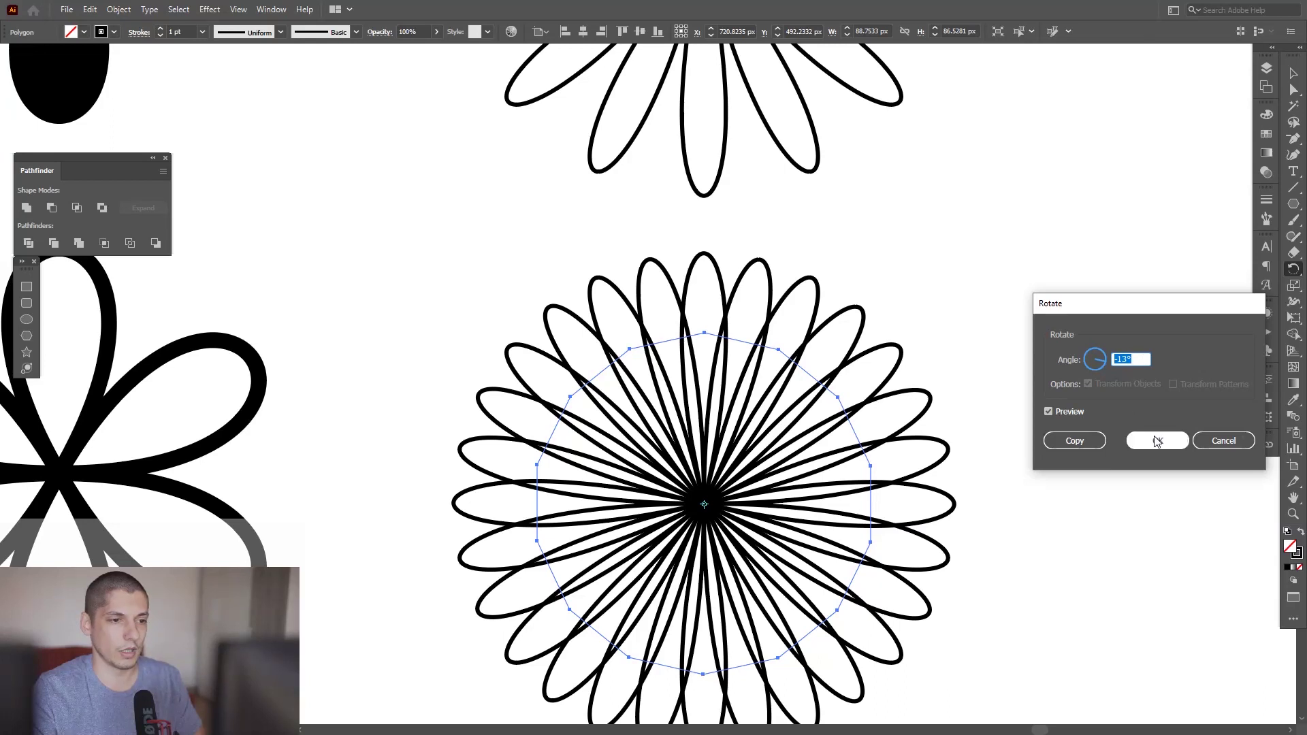
left_click(1156, 441)
key("v")
left_click(932, 280)
Examine the interleaved outlined flower up close and against the full set of shapes on the artboard
scroll(932, 281, "down", 3)
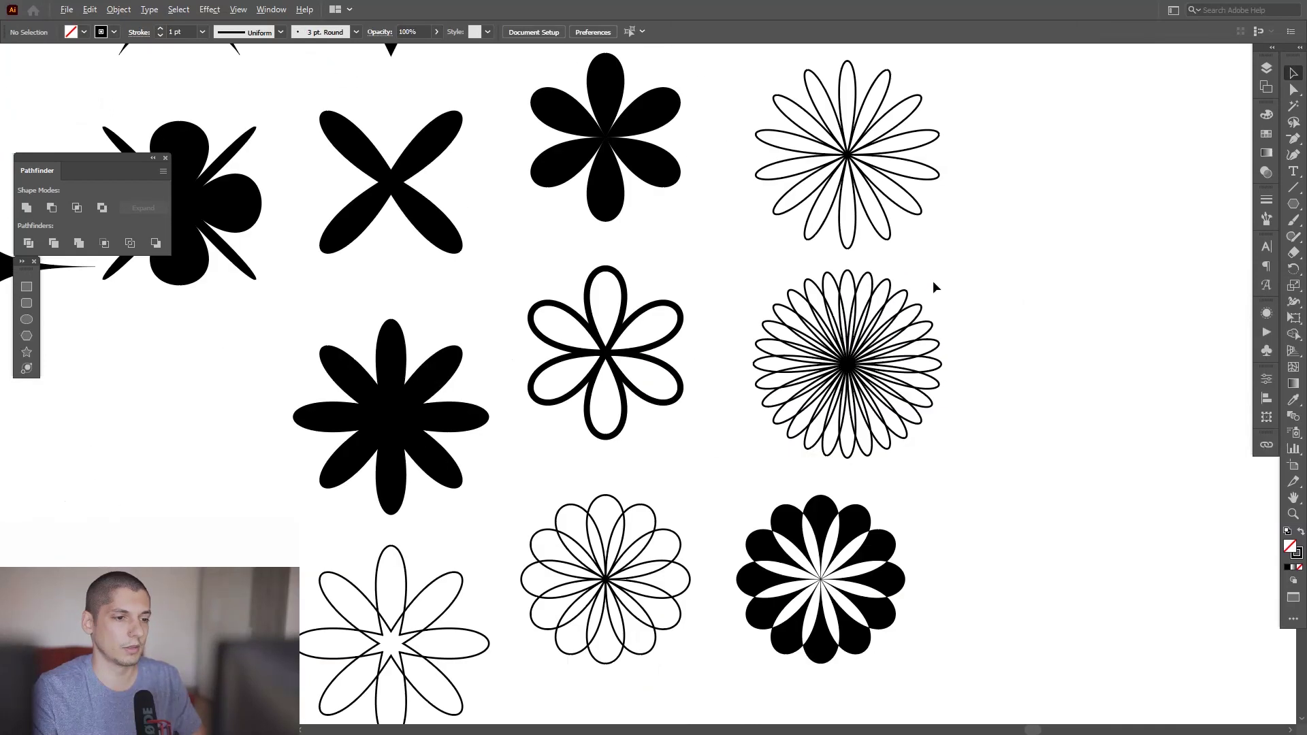
left_click_drag(933, 281, 891, 307)
scroll(890, 307, "up", 1)
scroll(878, 347, "up", 2)
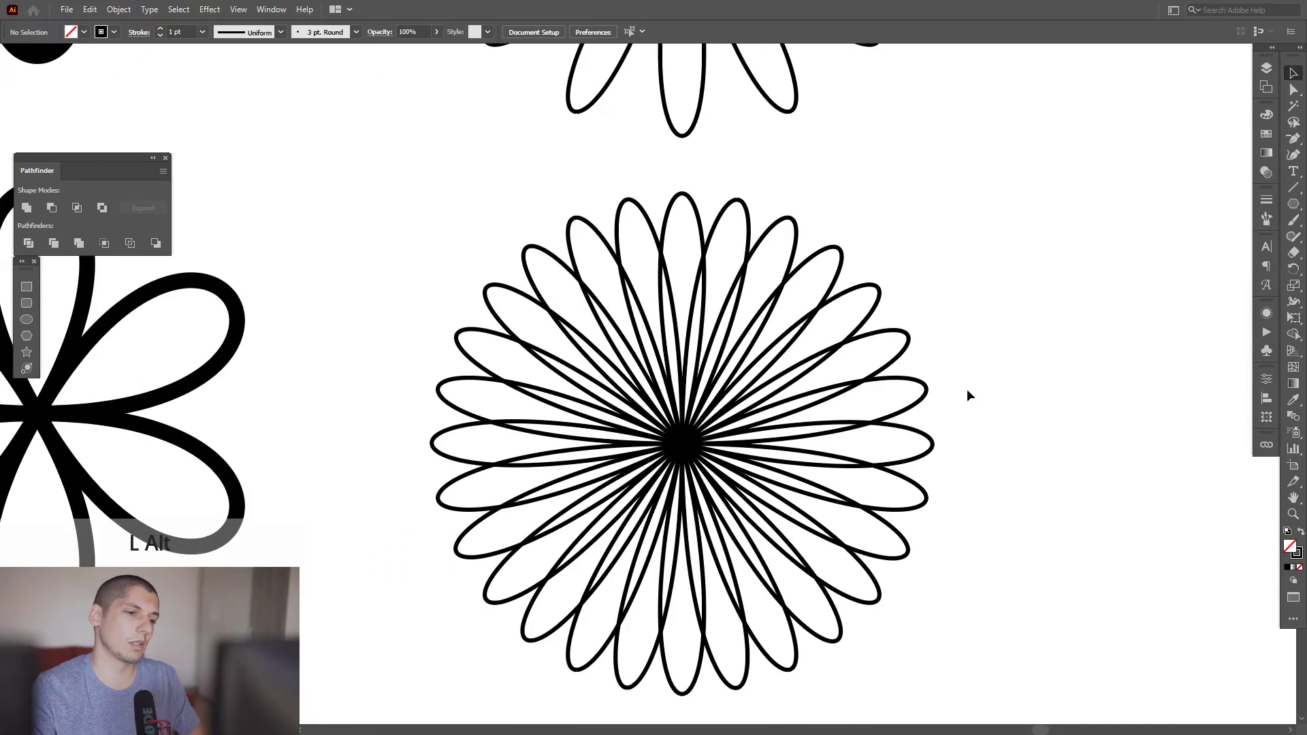
scroll(966, 389, "down", 5)
left_click_drag(1024, 341, 953, 377)
scroll(936, 361, "up", 1)
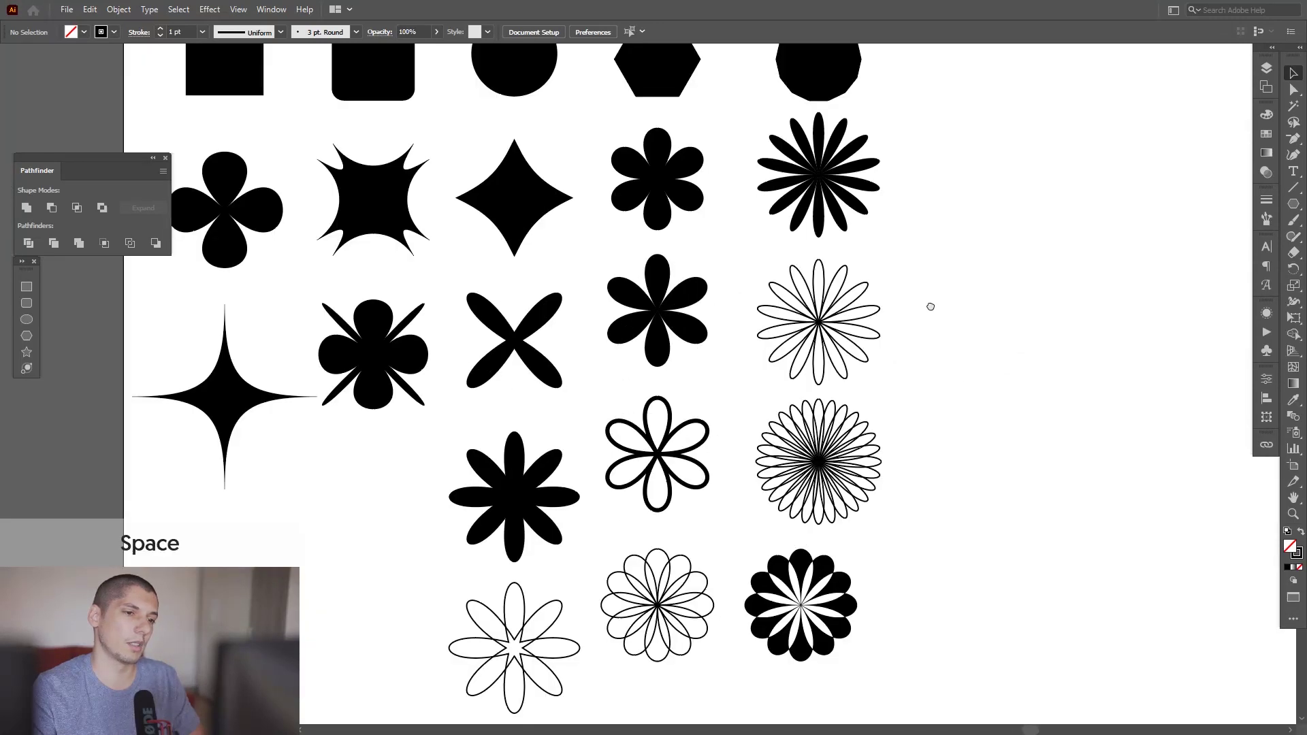
left_click_drag(930, 306, 850, 410)
scroll(826, 251, "up", 1)
scroll(961, 201, "down", 2)
scroll(851, 150, "down", 3)
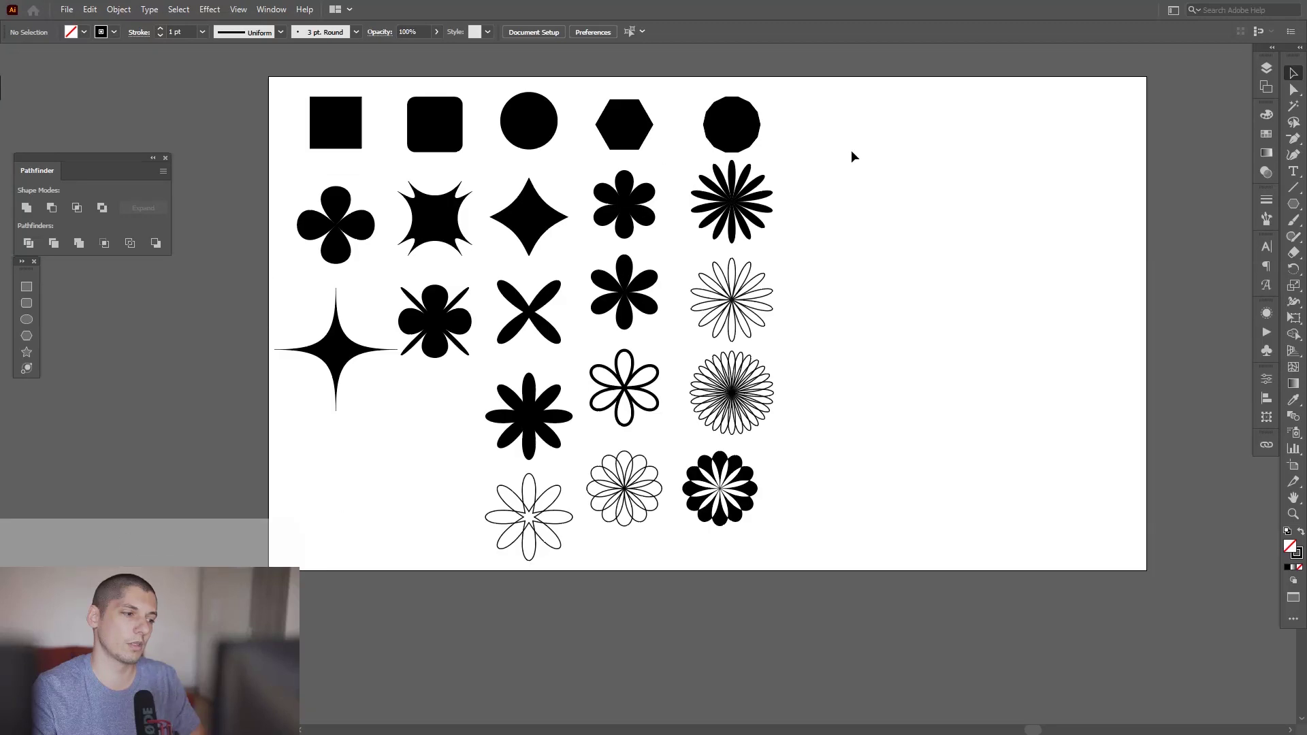
Duplicate the 14-sided polygon into the empty space beside the filled 14-petal flower
left_click_drag(850, 150, 817, 198)
scroll(773, 198, "up", 3)
left_click_drag(639, 160, 842, 321)
scroll(842, 319, "up", 2)
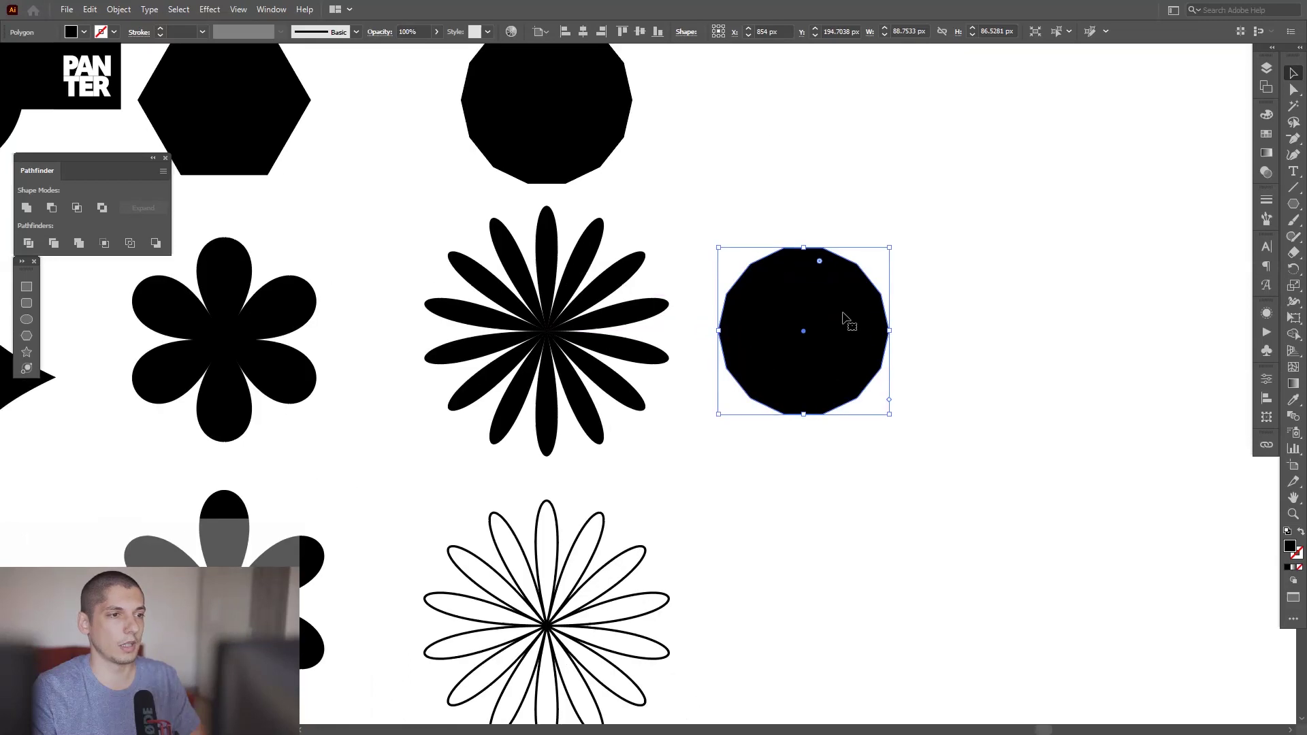
Apply a slight pucker of about -8% to the new 14-sided polygon with Pucker & Bloat
left_click(213, 12)
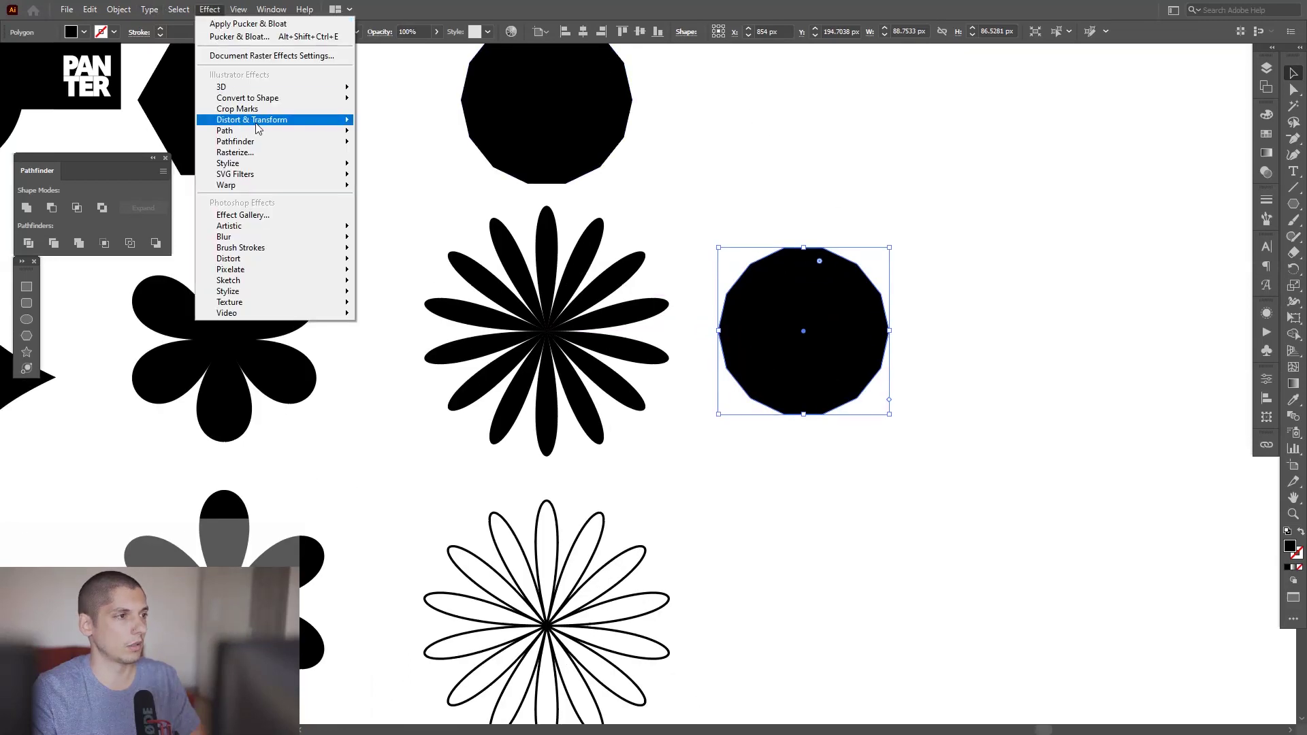
mouse_move(271, 121)
left_click(407, 137)
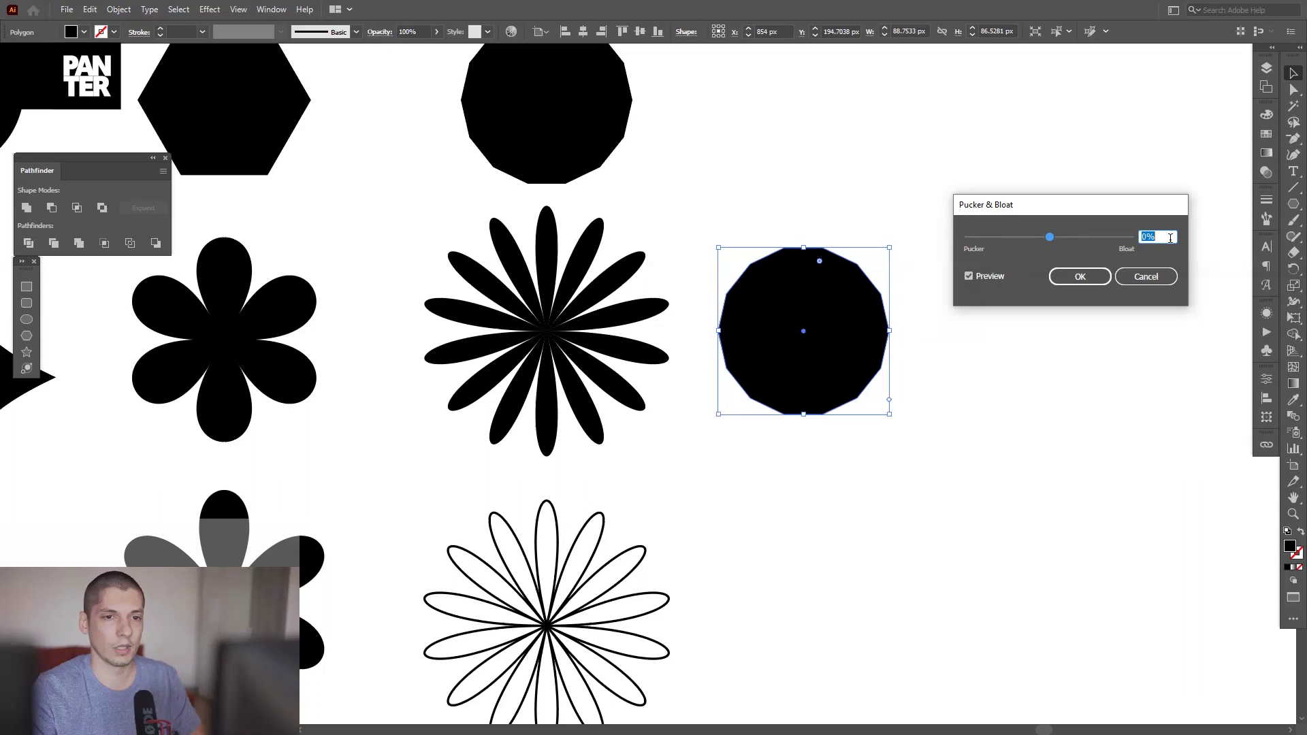
scroll(1169, 237, "up", 5)
scroll(1170, 237, "down", 15)
scroll(1170, 238, "up", 20)
scroll(1170, 237, "up", 20)
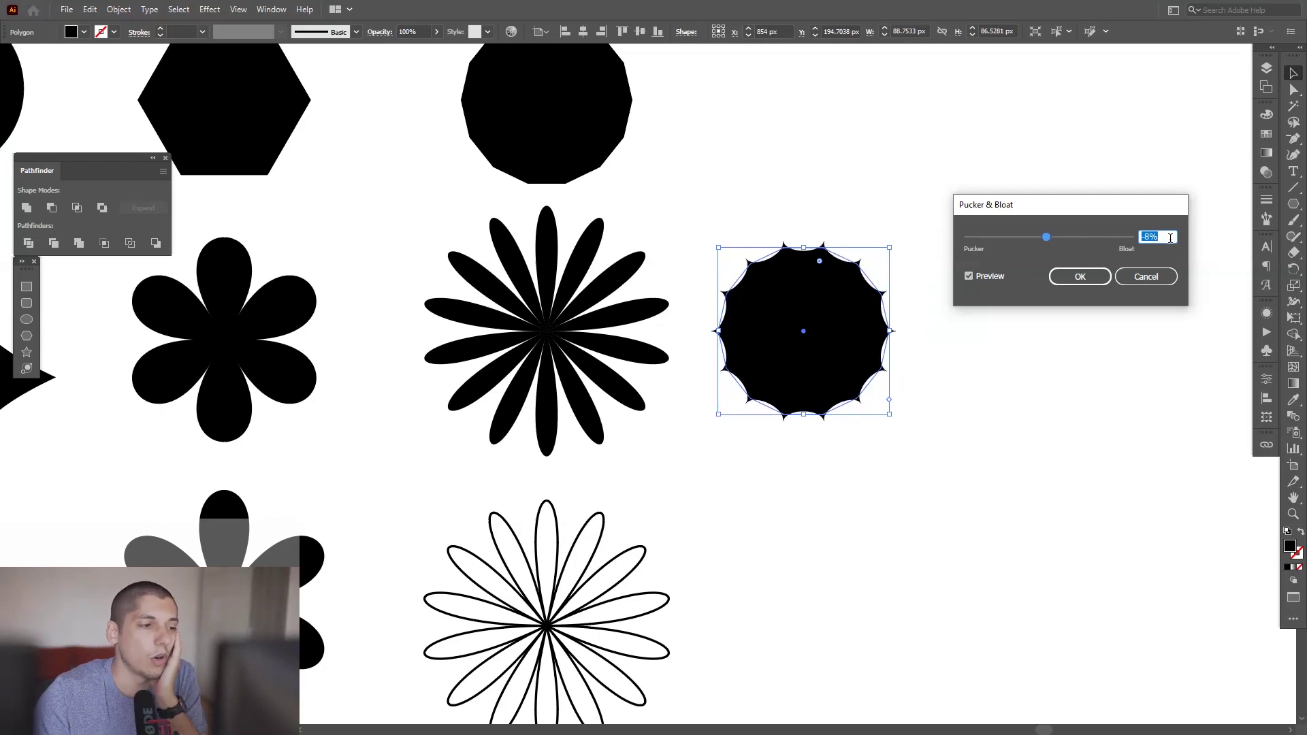
scroll(1170, 238, "down", 3)
left_click(1078, 278)
Swap the puckered polygon's fill and stroke for a black outline and select the outlined shape again
key("shift+x")
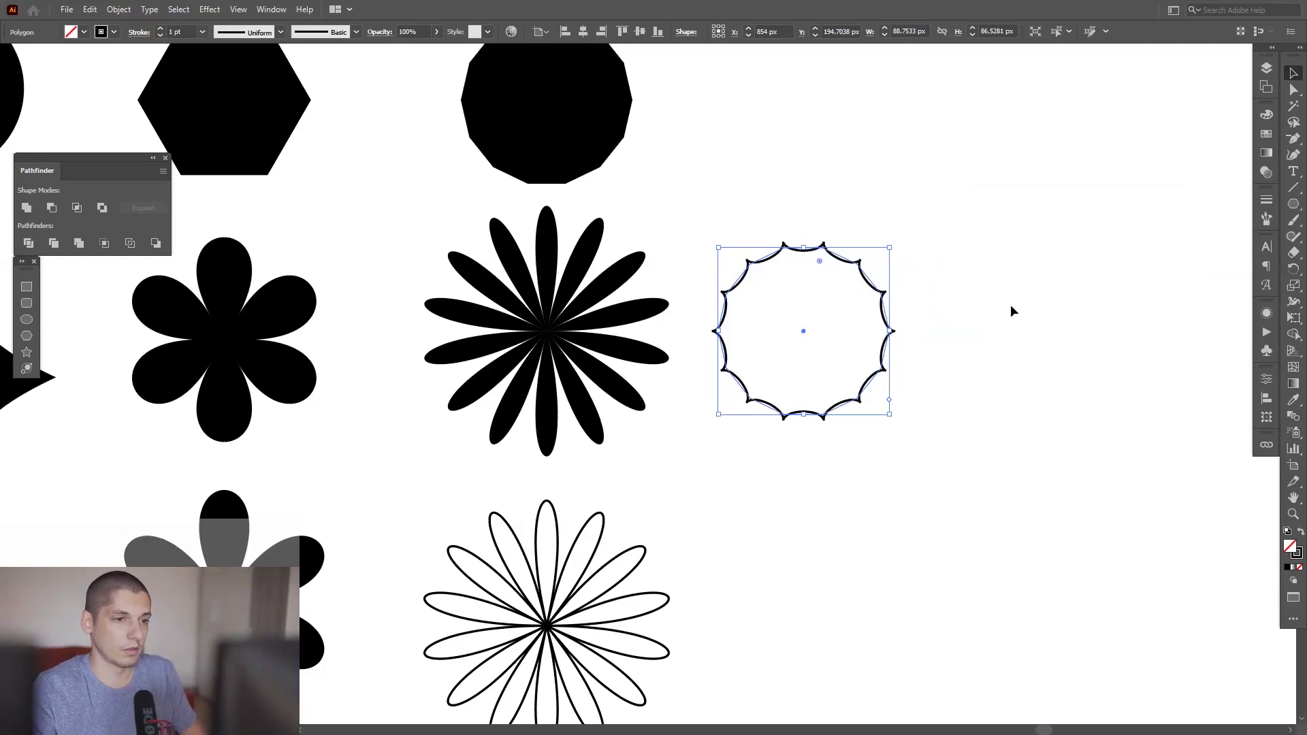
left_click(1010, 304)
scroll(848, 304, "up", 4)
left_click(906, 235)
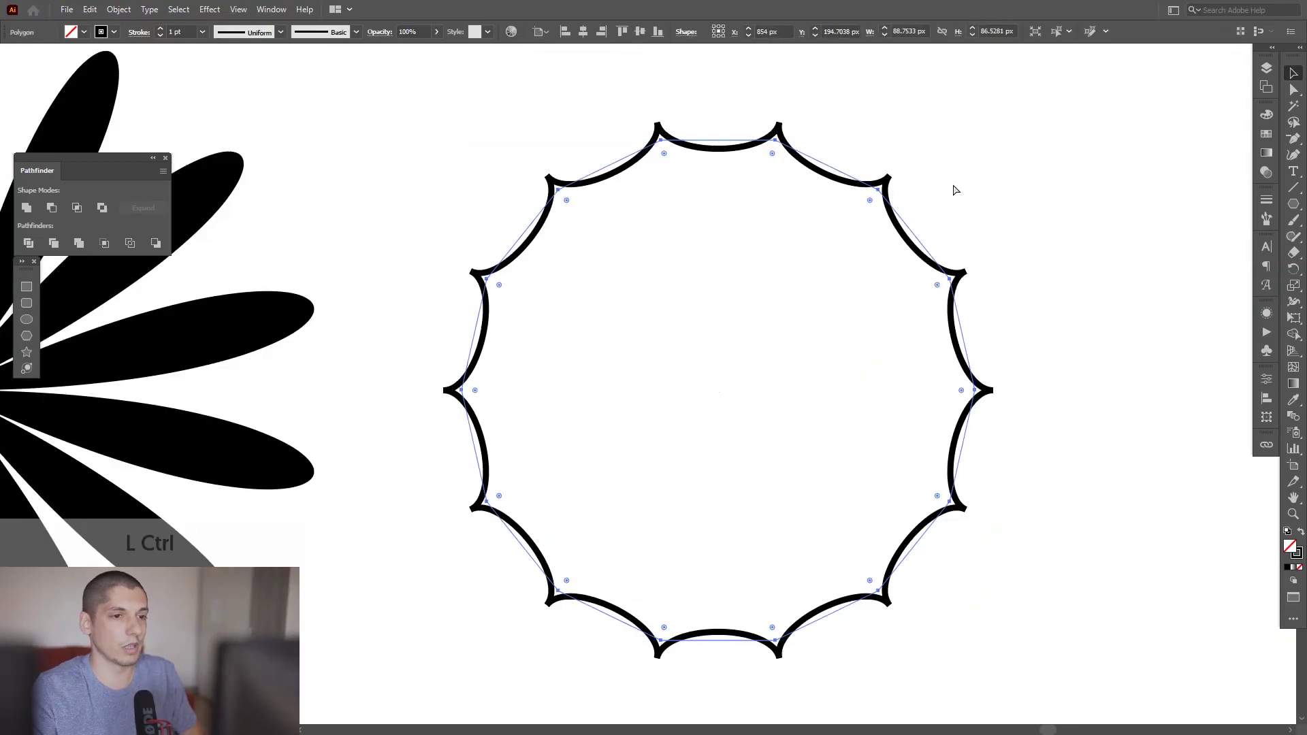
Paste a copy of the outlined puckered polygon in front and rotate it so its points fall between the original's points
key("ctrl+f")
left_click_drag(976, 135, 1019, 197)
left_click(1051, 254)
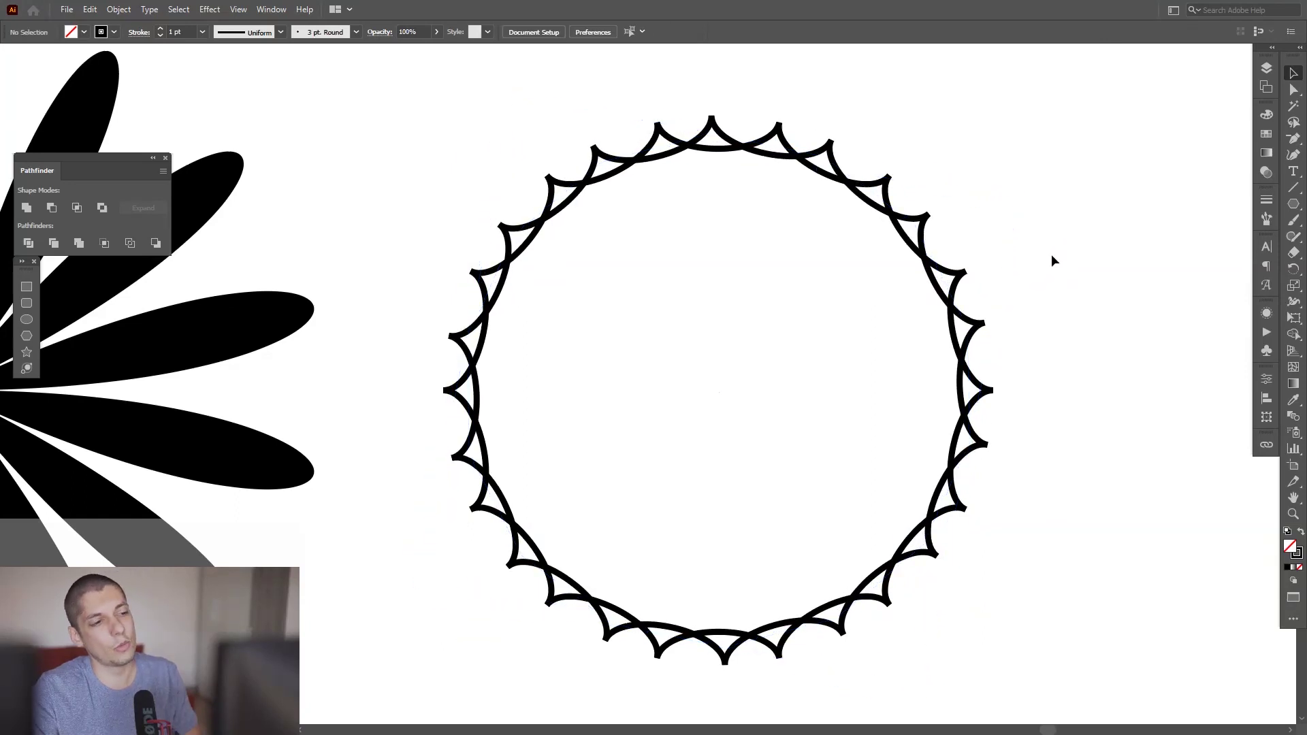
scroll(1059, 231, "down", 6)
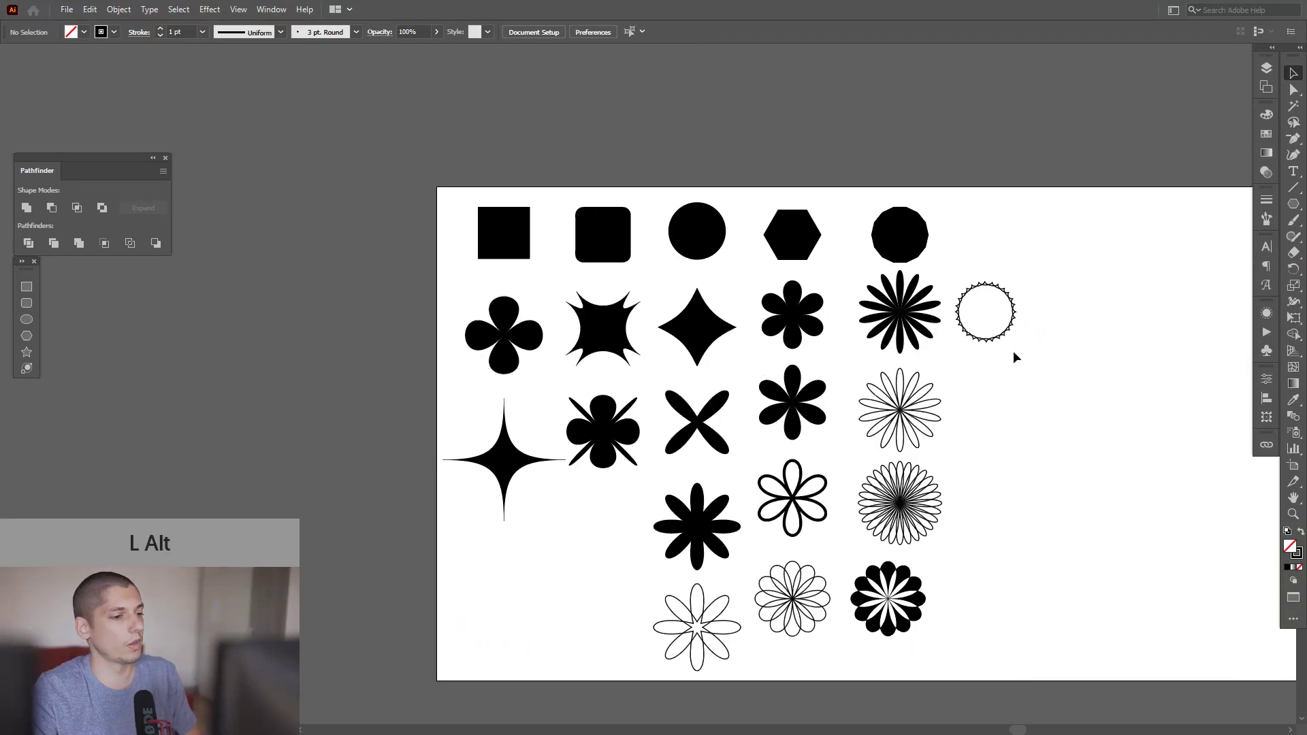
scroll(1015, 377, "up", 2)
left_click_drag(1040, 344, 991, 338)
left_click(952, 267)
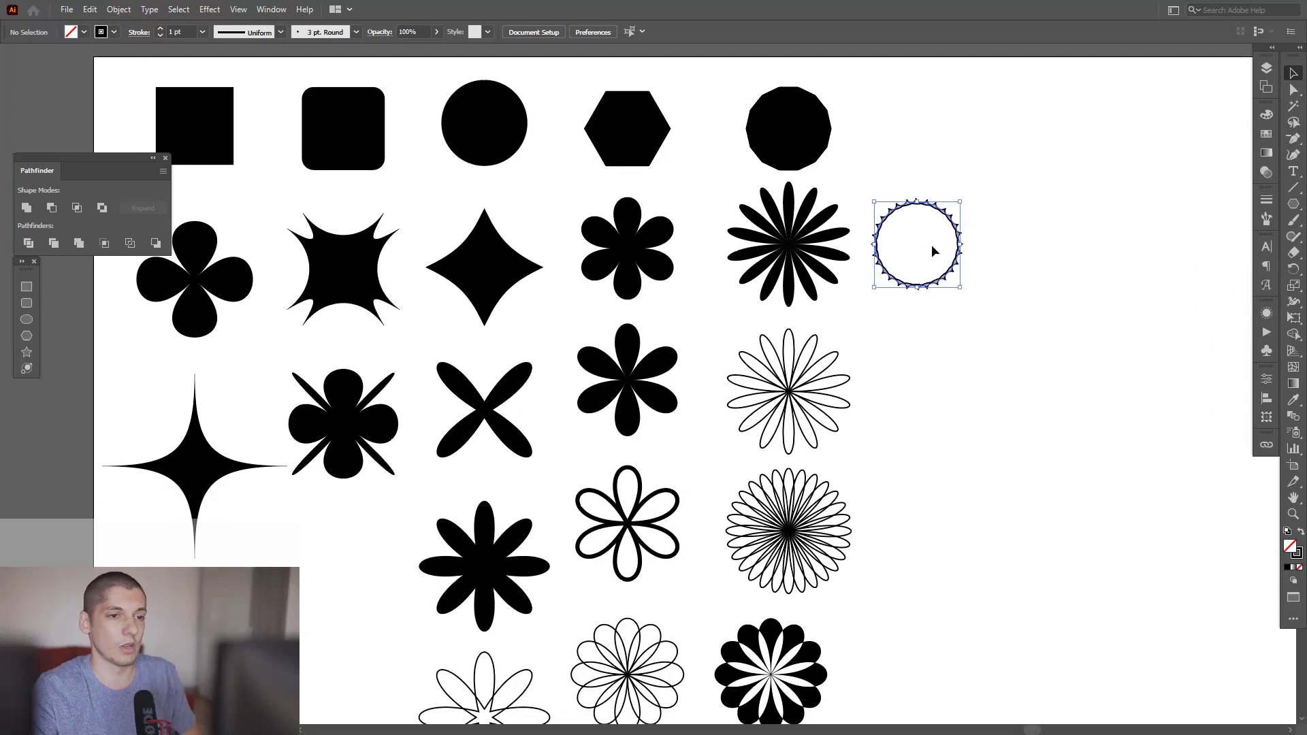
left_click_drag(958, 272, 860, 388)
key("ctrl+z")
left_click(999, 338)
Draw an outlined triangle about 97 px wide with the Polygon tool in the empty space beside the 14-sided polygon
scroll(916, 137, "down", 1)
scroll(847, 266, "up", 2, "alt")
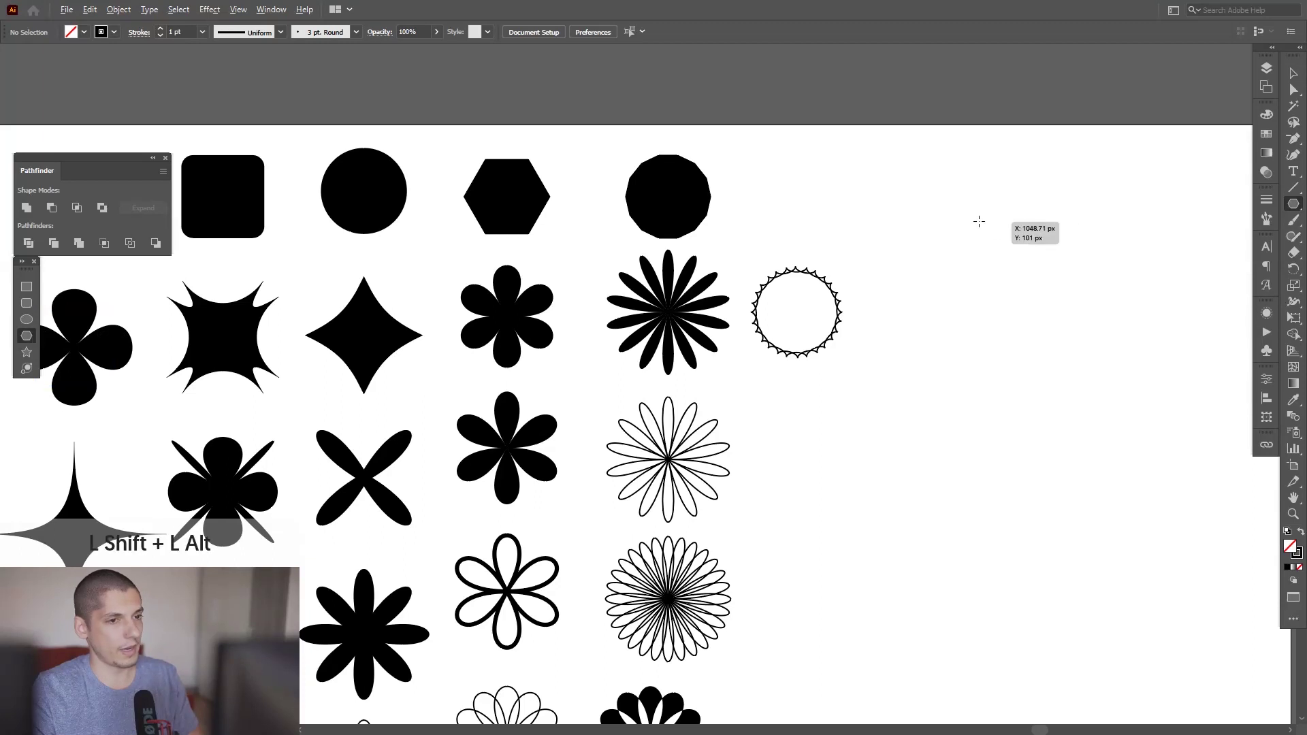
scroll(811, 195, "up", 1, "alt")
left_click_drag(986, 202, 880, 253)
key("Down")
key("Down")
key("Down")
key("Down")
key("Down")
key("Down")
key("Down")
key("Down")
key("Down")
key("Down")
key("Down")
key("shift")
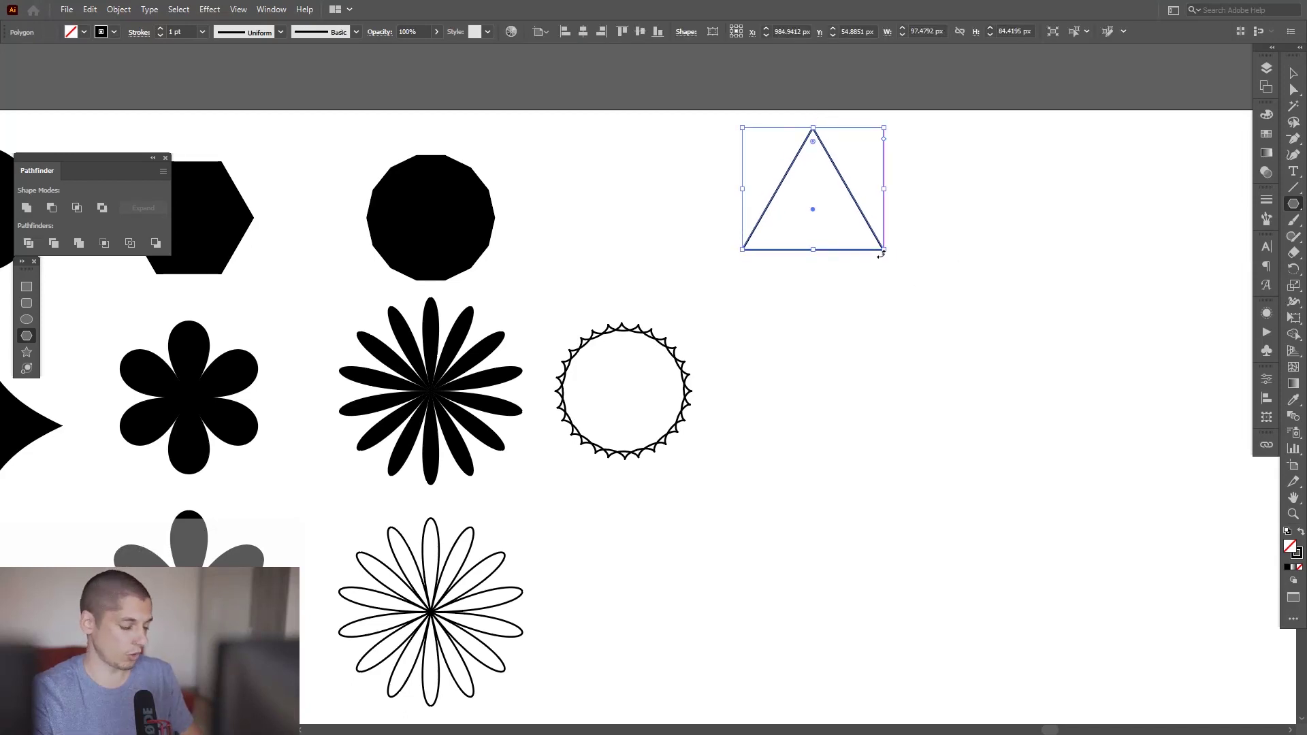
Give the triangle a solid black fill at about 90 px wide and duplicate it below the original
key("v")
mouse_move(883, 189)
left_mouse_down("shift")
mouse_move(872, 188)
mouse_move(876, 236)
mouse_move(842, 177)
mouse_move(832, 346)
left_mouse_up("shift")
key("shift+x")
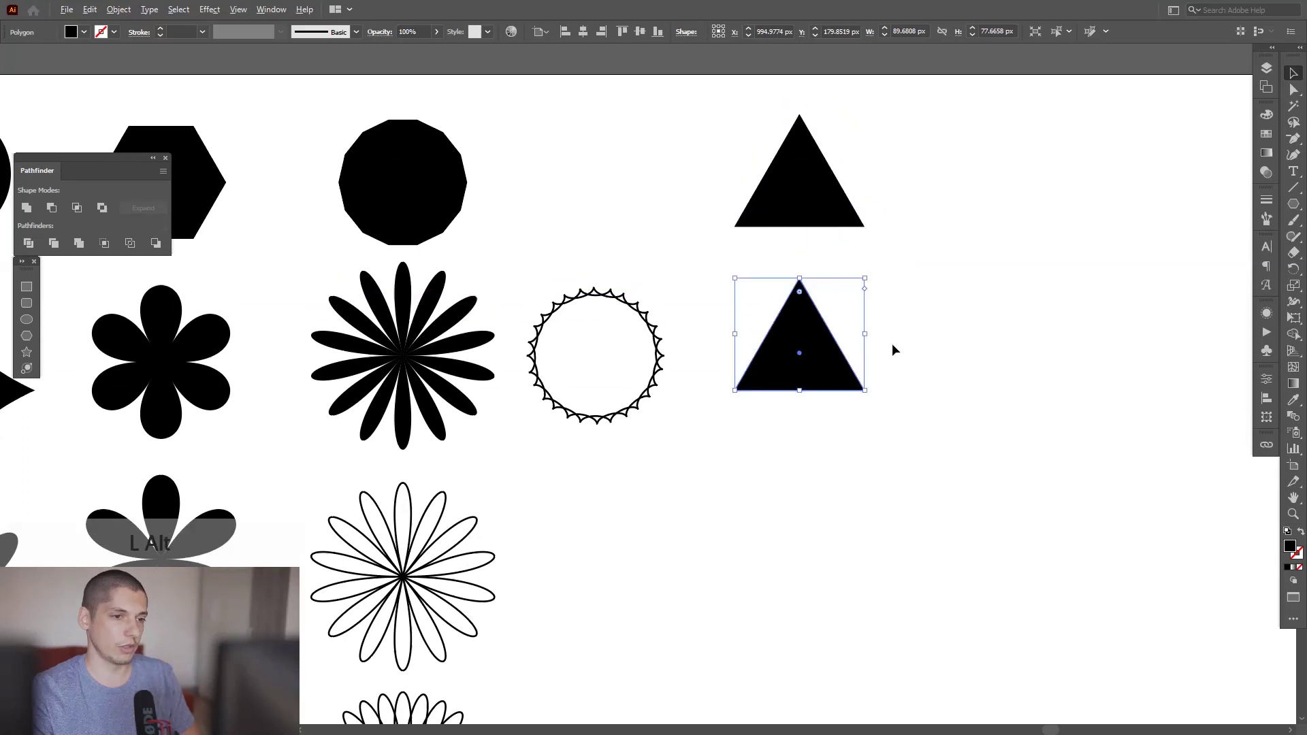
Open the Pucker & Bloat effect for the lower triangle copy
scroll(902, 325, "up", 1)
left_click_drag(898, 320, 877, 286)
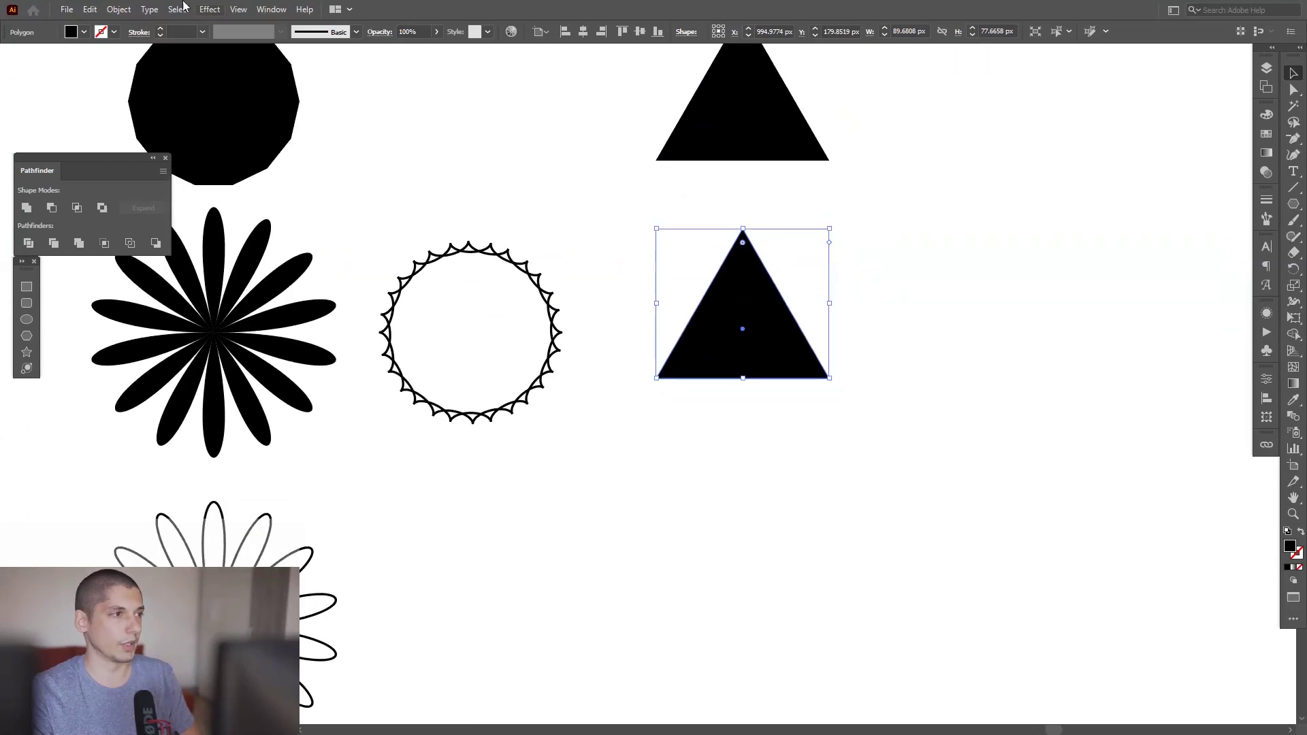
left_click(119, 10)
mouse_move(210, 10)
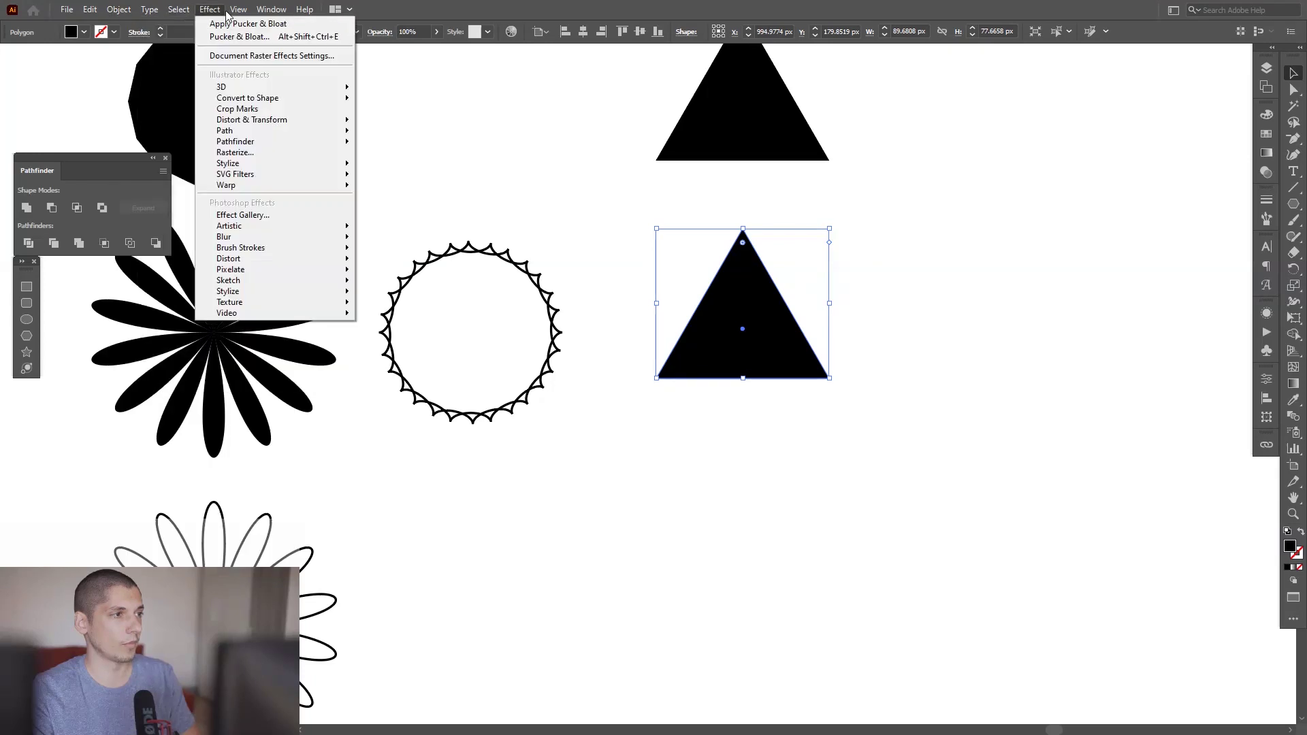
mouse_move(321, 122)
left_click(415, 135)
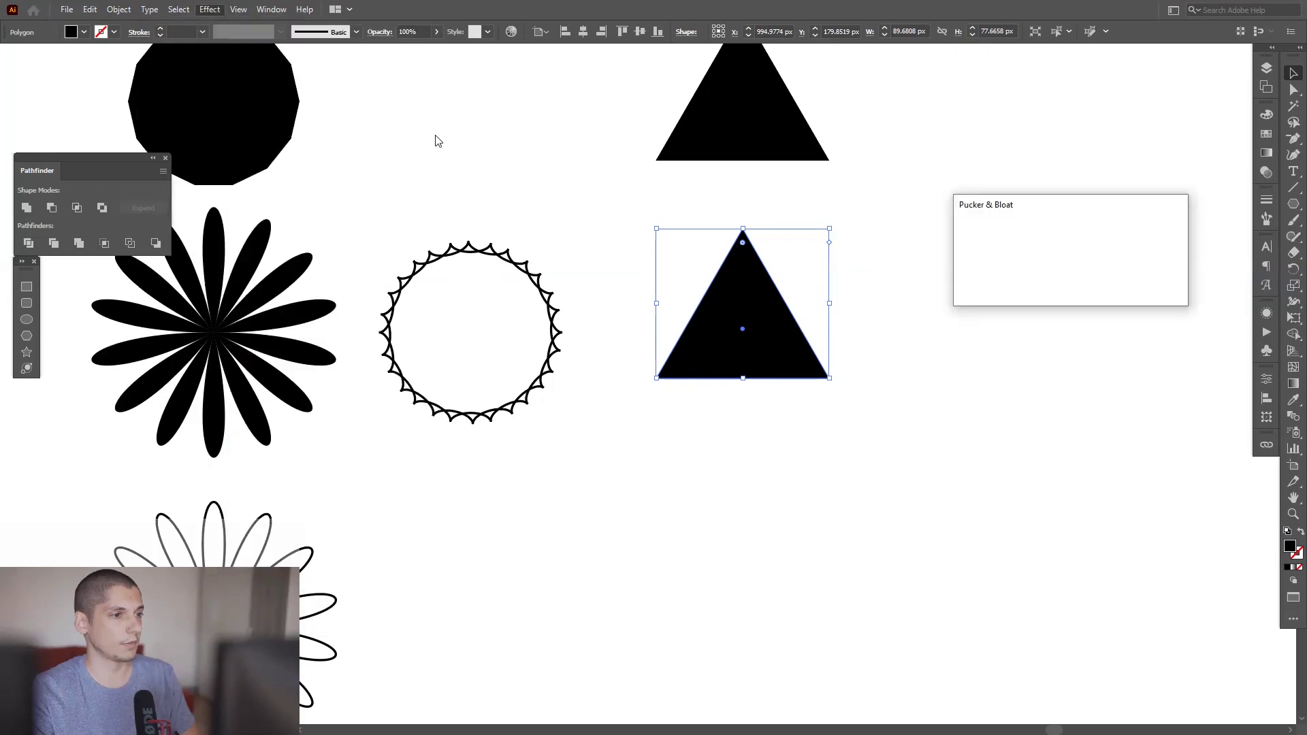
Preview strong puckers on the lower triangle, such as -51%, -97% and -69%
scroll(1172, 236, "down", 20)
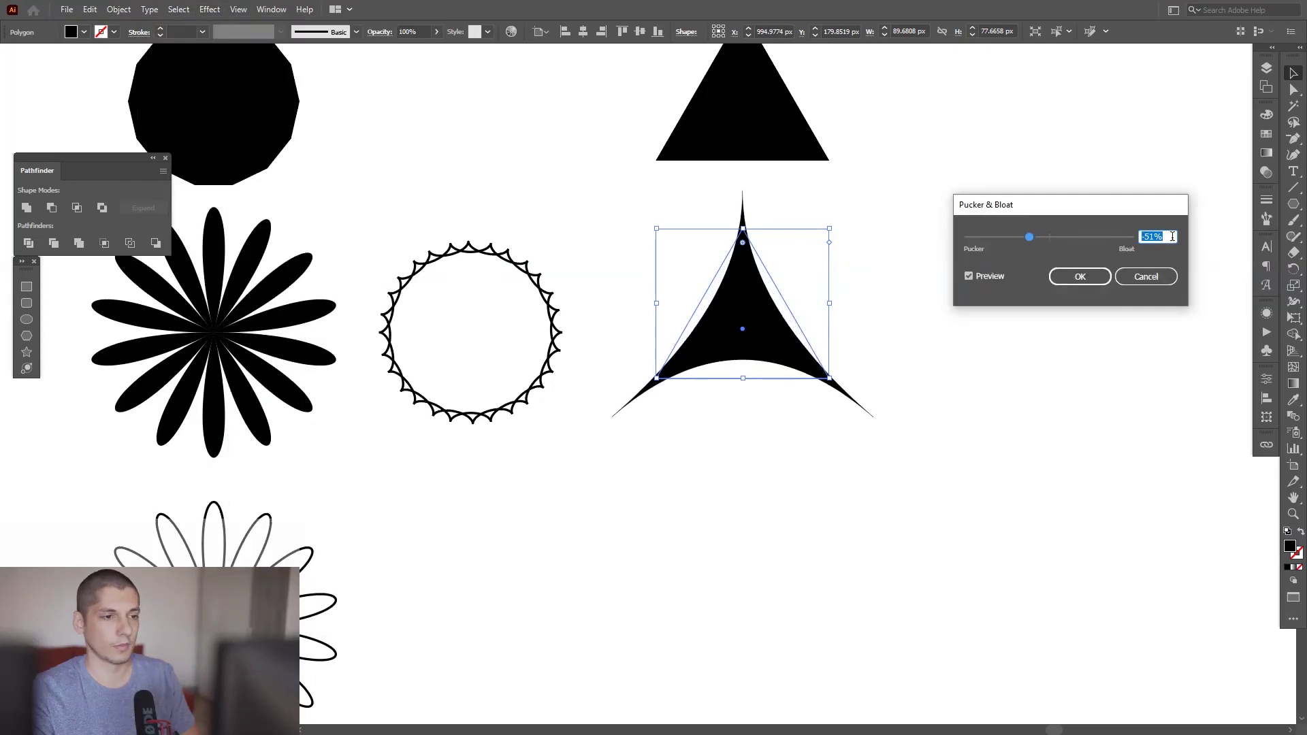
scroll(1172, 236, "down", 10)
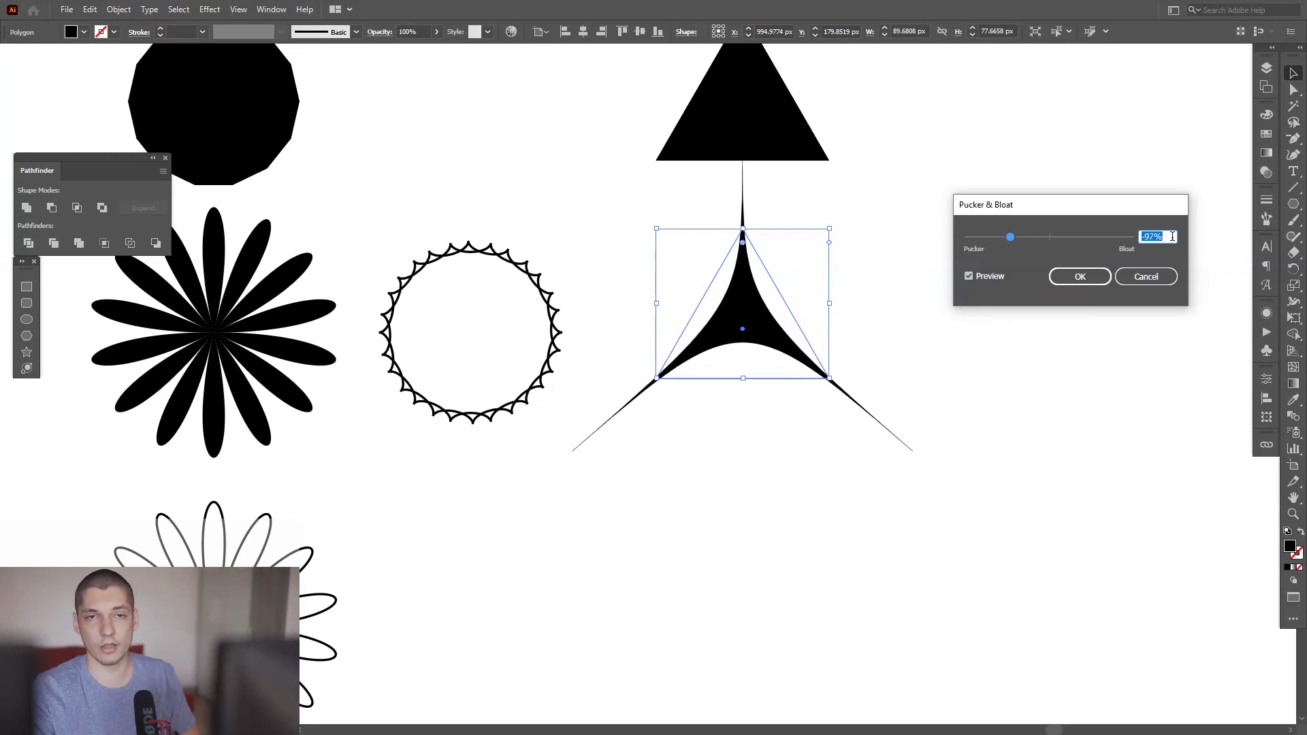
scroll(1171, 236, "down", 17)
scroll(1171, 236, "up", 20)
scroll(1172, 236, "up", 20)
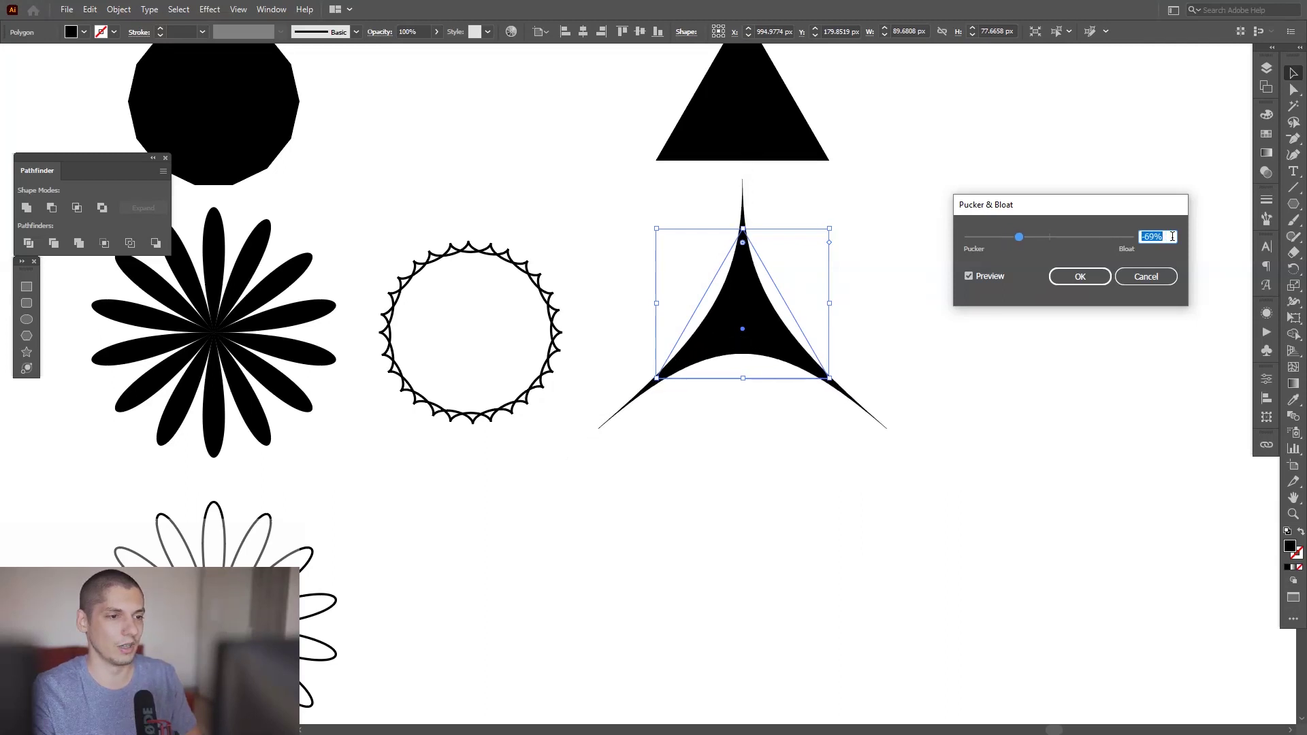
Apply a bloat of about 102% to the lower triangle to form a three-petal shape
scroll(1172, 236, "up", 5)
scroll(1172, 236, "down", 20)
scroll(1172, 236, "up", 20)
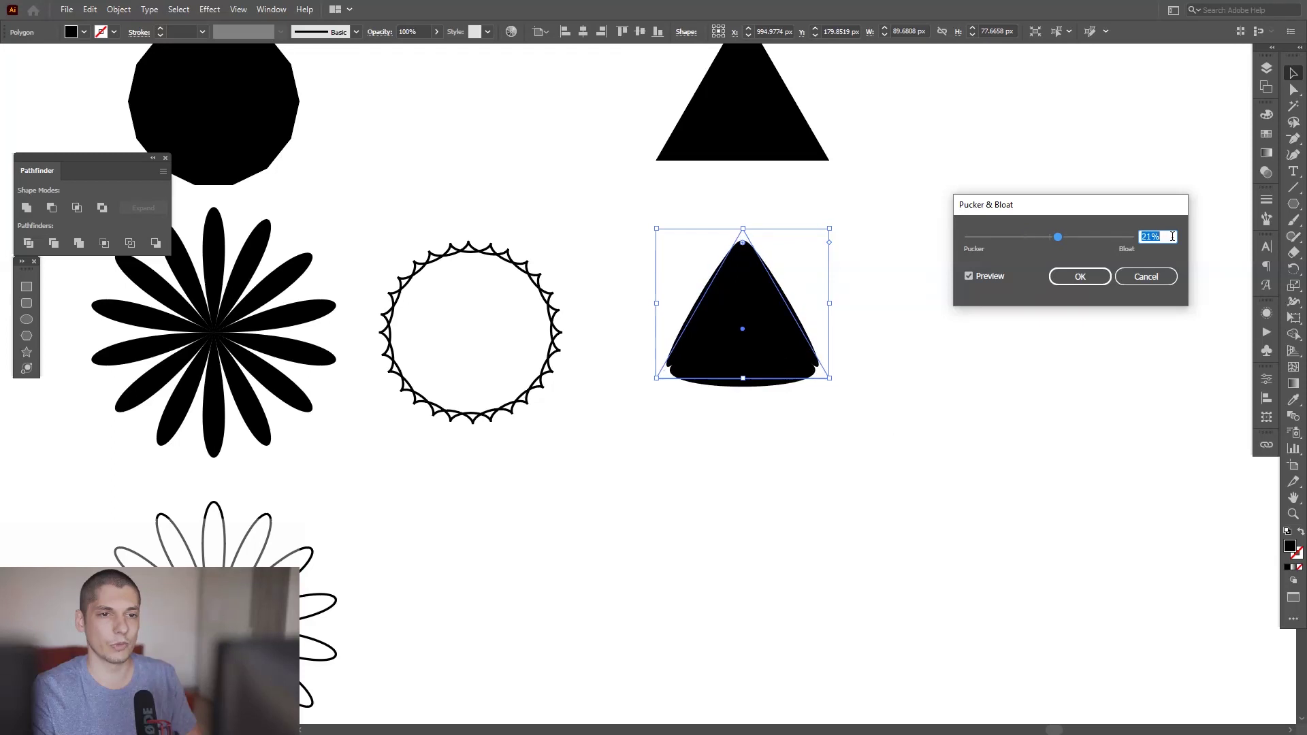
scroll(1171, 237, "up", 20)
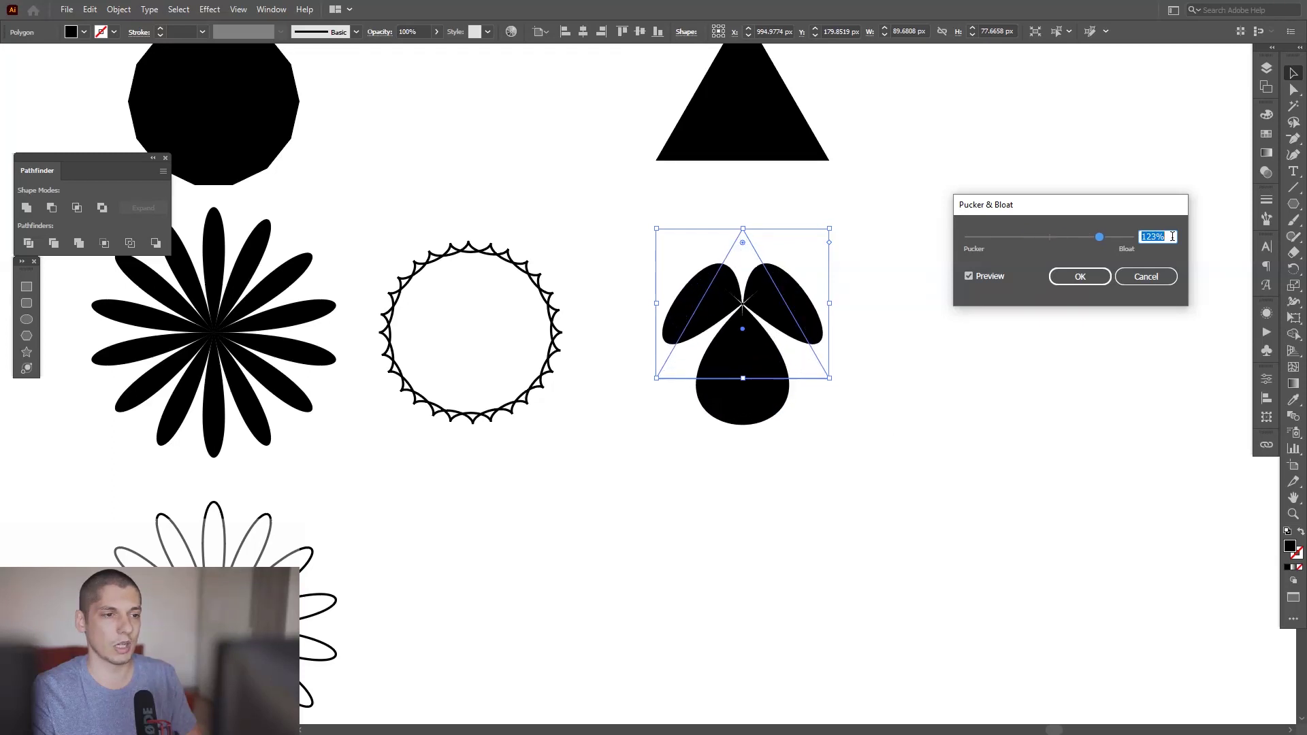
scroll(1171, 236, "down", 5)
scroll(1172, 236, "down", 5)
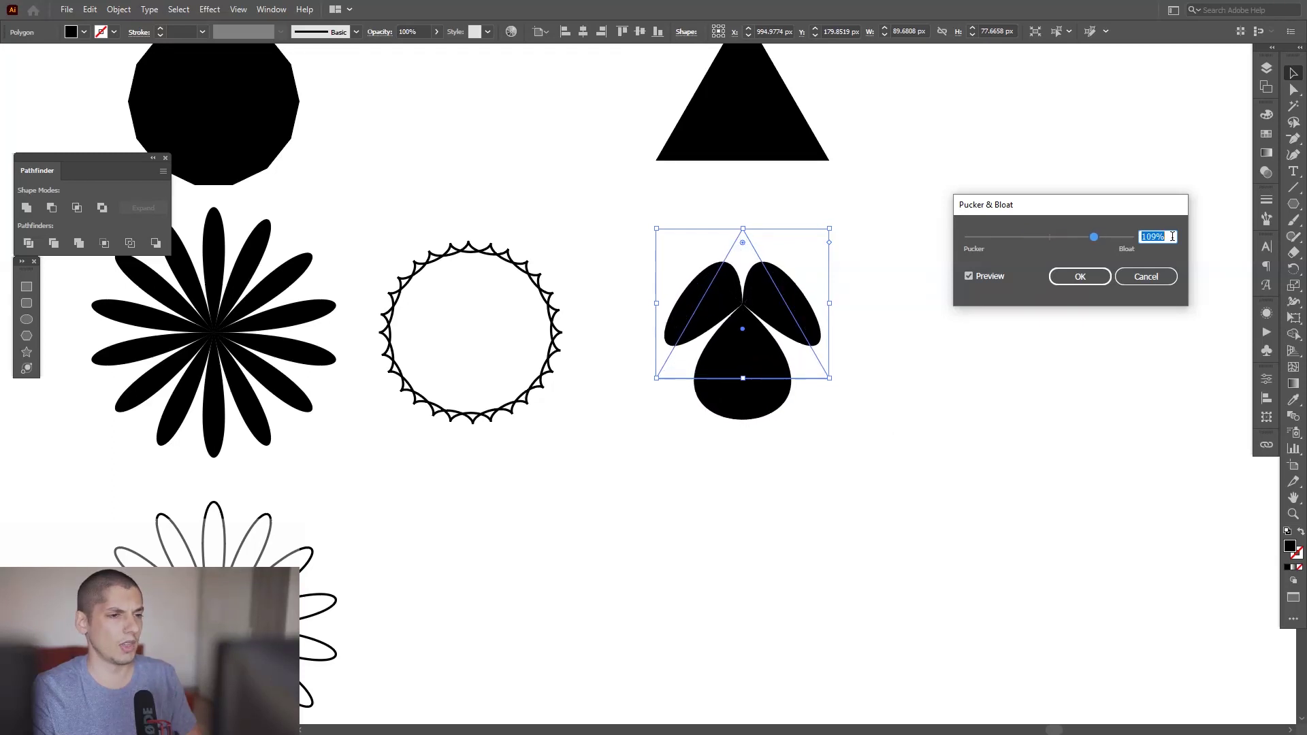
scroll(1171, 236, "down", 5)
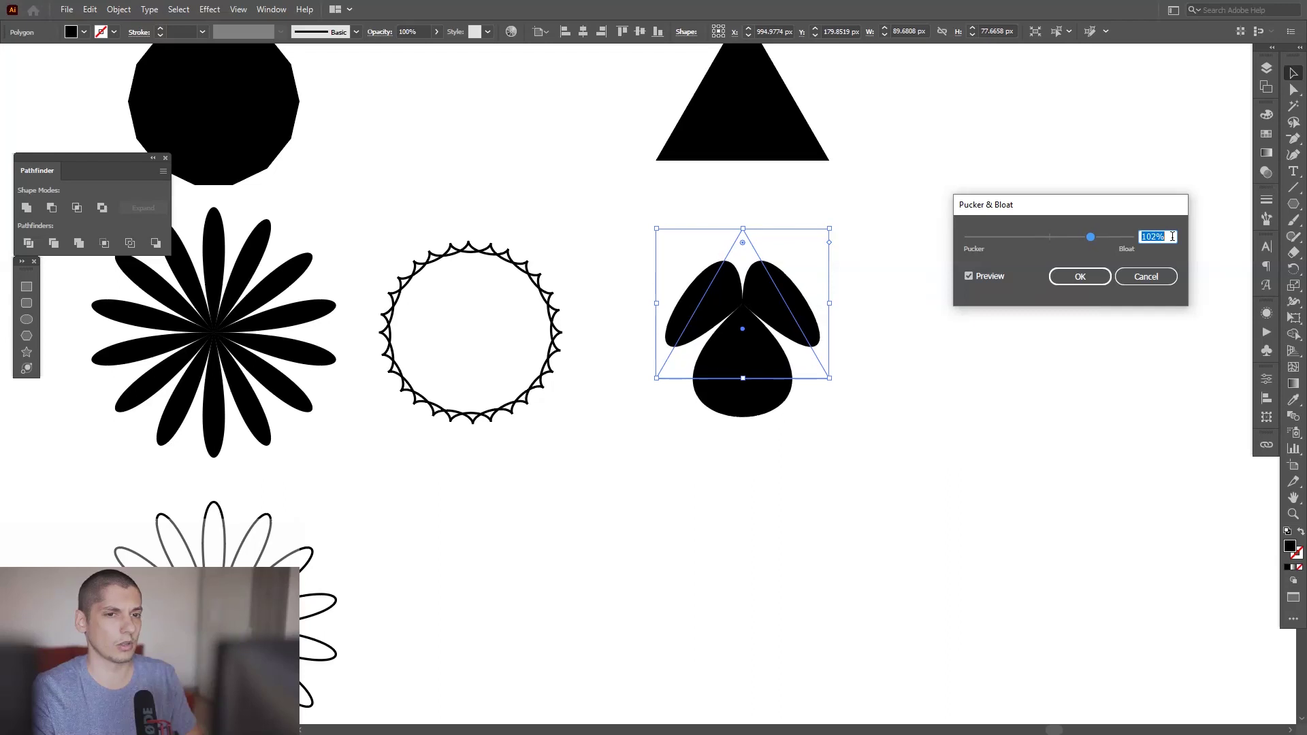
left_click(1079, 276)
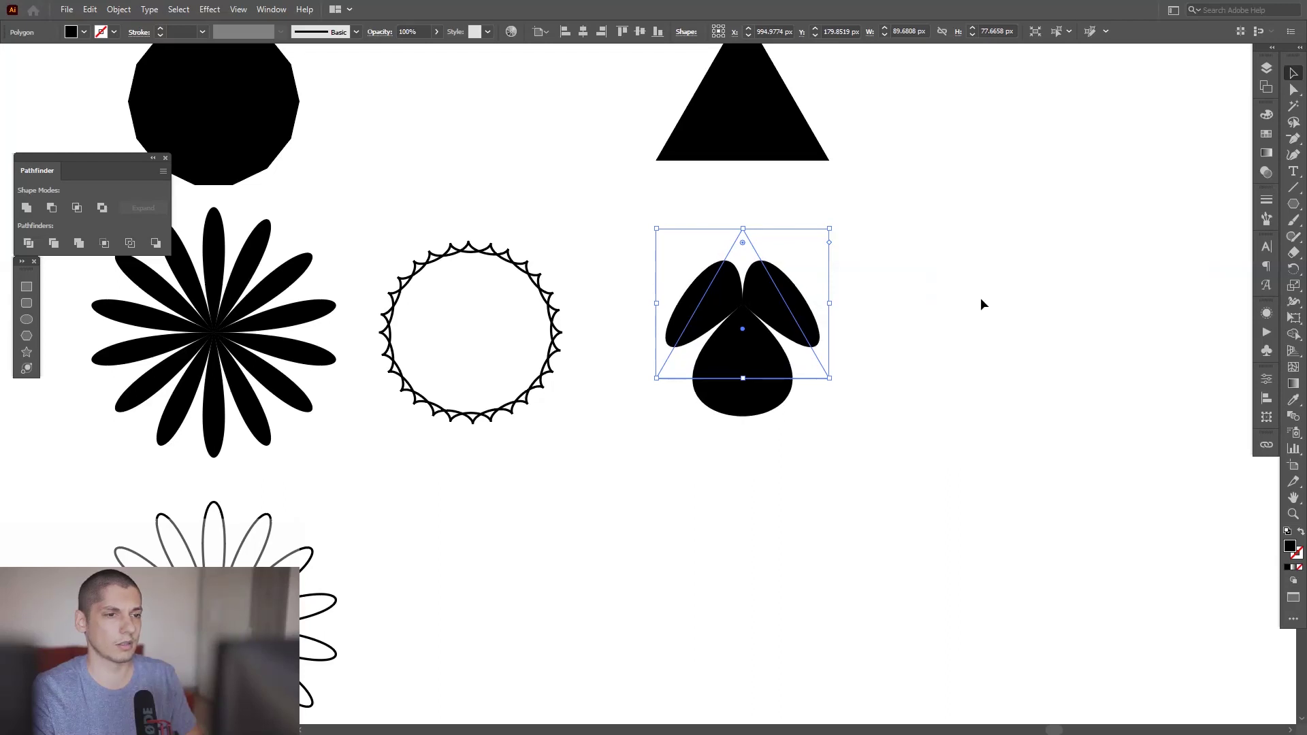
Examine how the three petals of the bloated triangle meet, then compare the shape with the others on the artboard
left_click(980, 296)
scroll(980, 297, "up", 3)
scroll(969, 325, "up", 3)
left_click_drag(971, 329, 1028, 210)
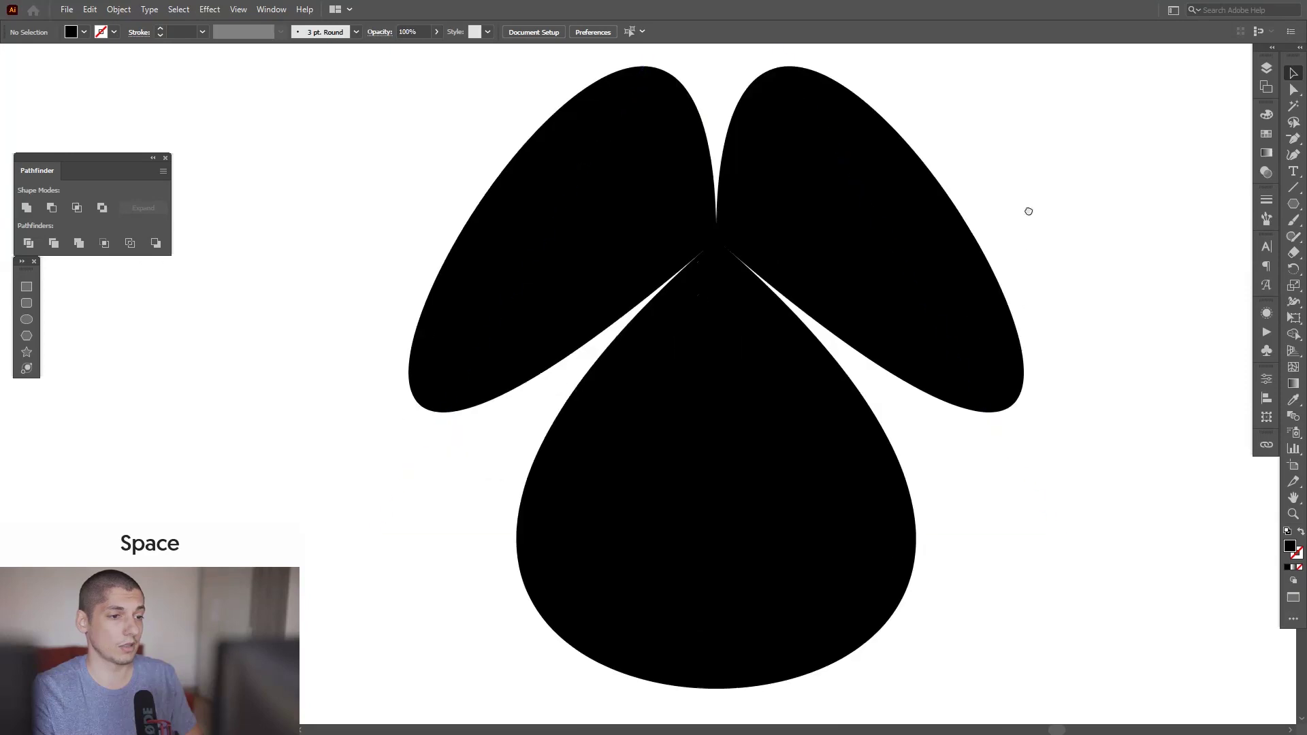
left_click(706, 290)
scroll(824, 324, "down", 3)
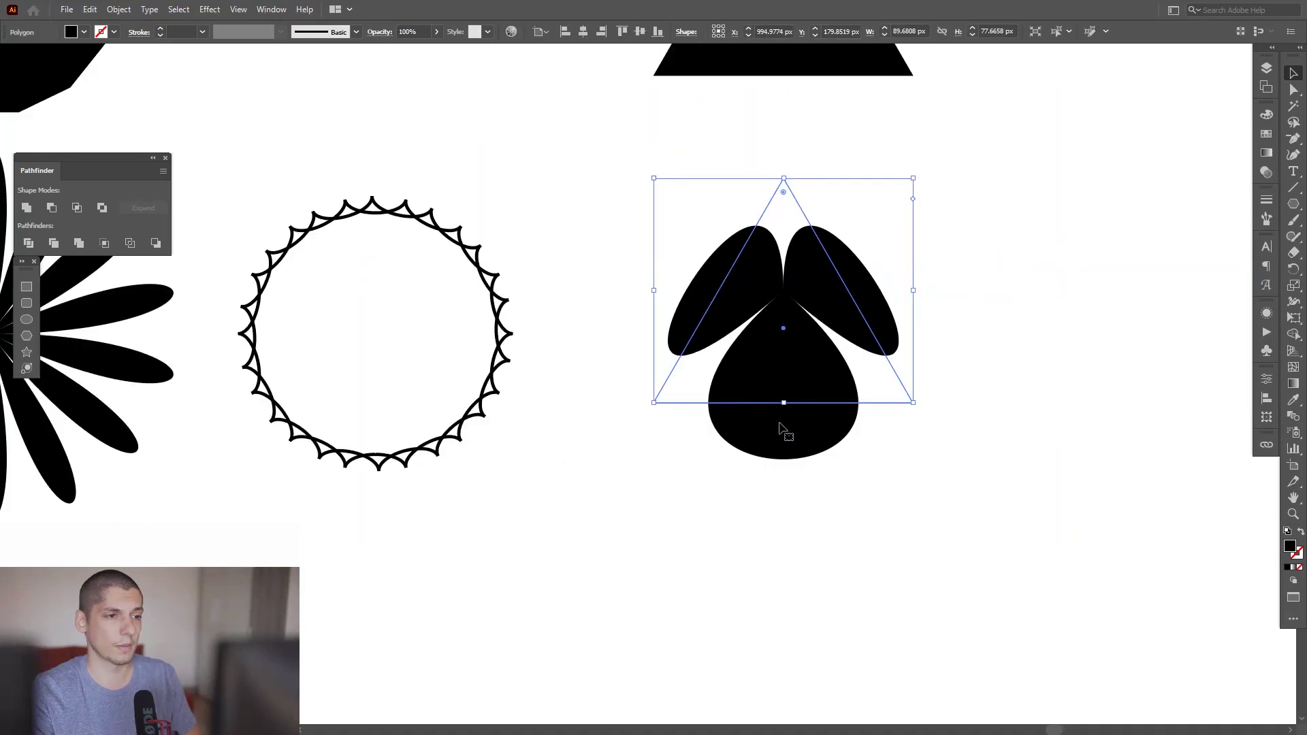
left_click_drag(786, 403, 861, 405)
left_click(1044, 394)
scroll(933, 374, "down", 3)
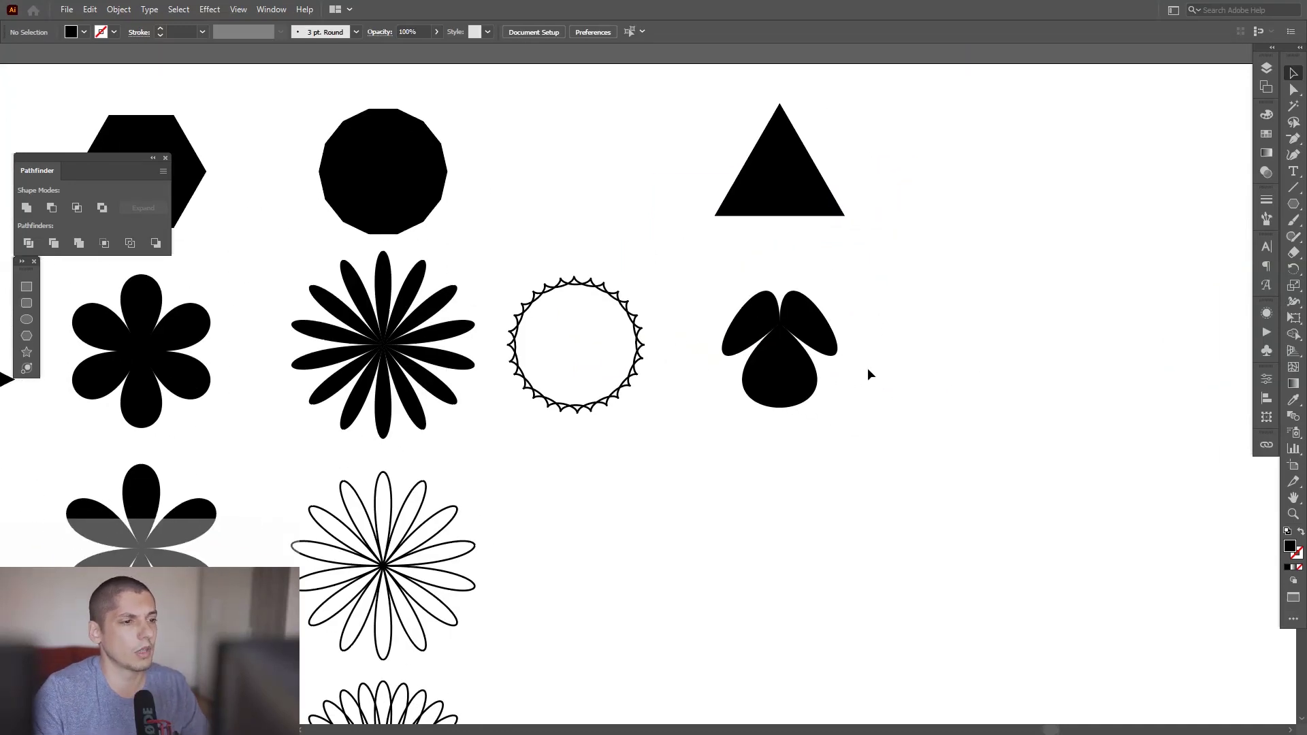
scroll(867, 367, "down", 2)
left_click_drag(871, 261, 819, 315)
scroll(819, 316, "up", 2)
scroll(819, 321, "down", 2)
left_click_drag(840, 364, 770, 324)
Draw an upright, black five-pointed star about 153 px wide in the empty space beside the triangle
scroll(859, 283, "up", 2)
left_click_drag(860, 283, 935, 420)
scroll(780, 243, "up", 2)
left_click(27, 352)
key("Down")
key("Down")
key("Down")
key("Down")
key("Up")
key("ctrl")
key("shift")
key("v")
key("shift+alt")
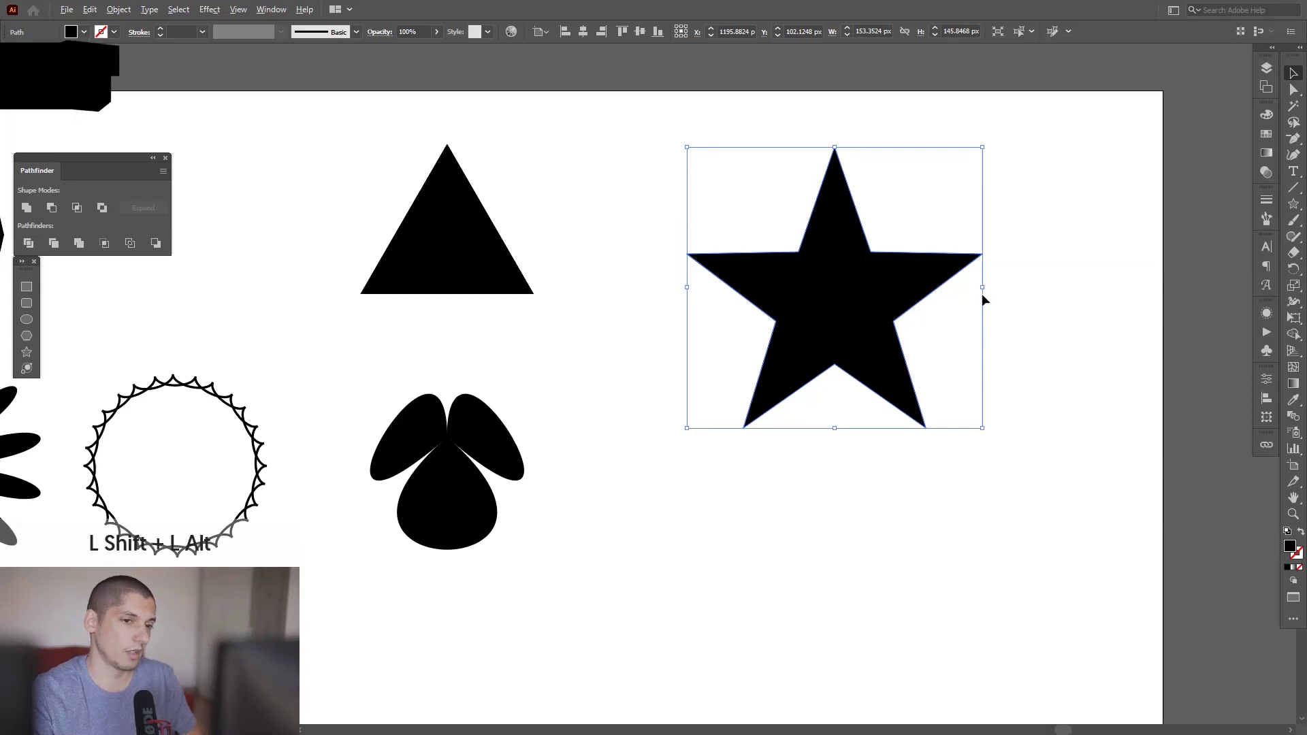
Scale the five-pointed star down to about 90 px wide and place it level with the triangle
left_click_drag(982, 287, 921, 289)
mouse_move(840, 307)
left_mouse_down()
mouse_move(715, 233)
mouse_move(1058, 260)
mouse_move(1092, 293)
mouse_move(1075, 296)
left_mouse_up()
key("shift+alt")
key("ctrl+z")
Draw an eight-pointed star with short, shallow points beside the five-pointed star
left_click(27, 351)
key("shift+alt")
key("Up")
key("Up")
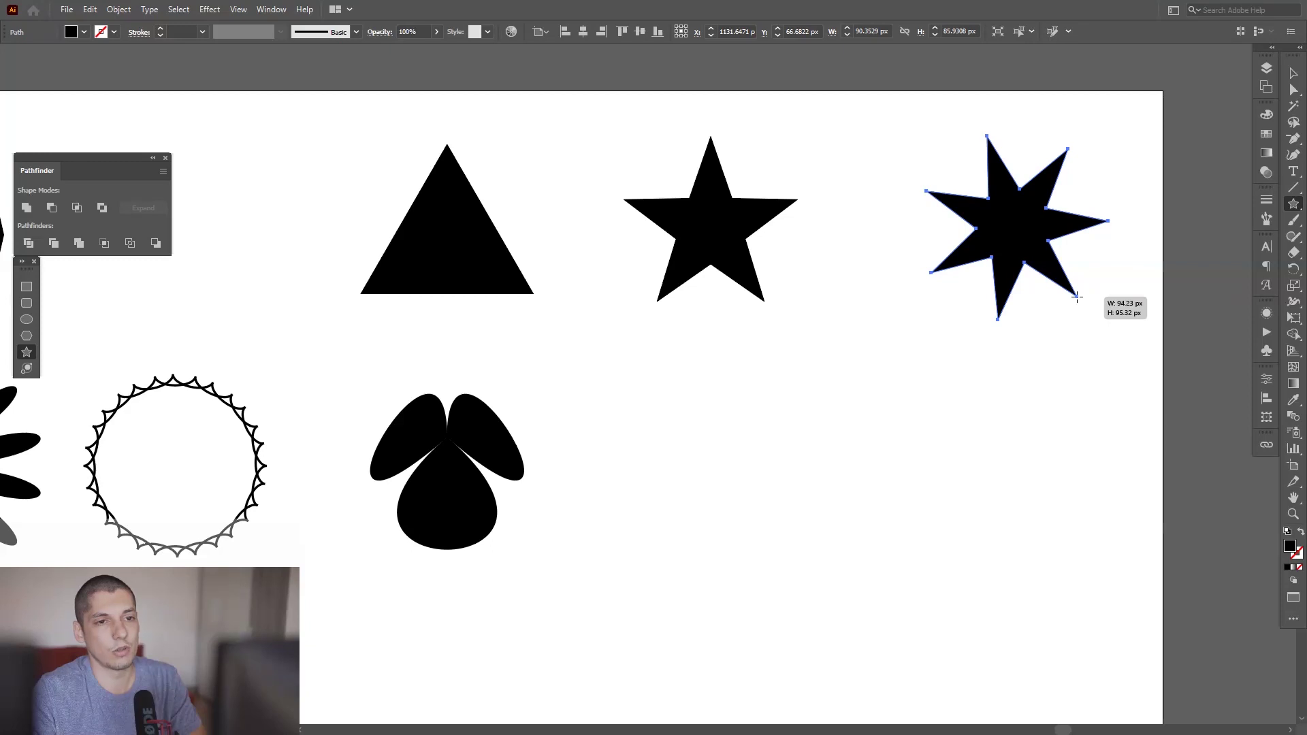
left_click_drag(1076, 296, 1049, 259)
key("Up")
key("shift")
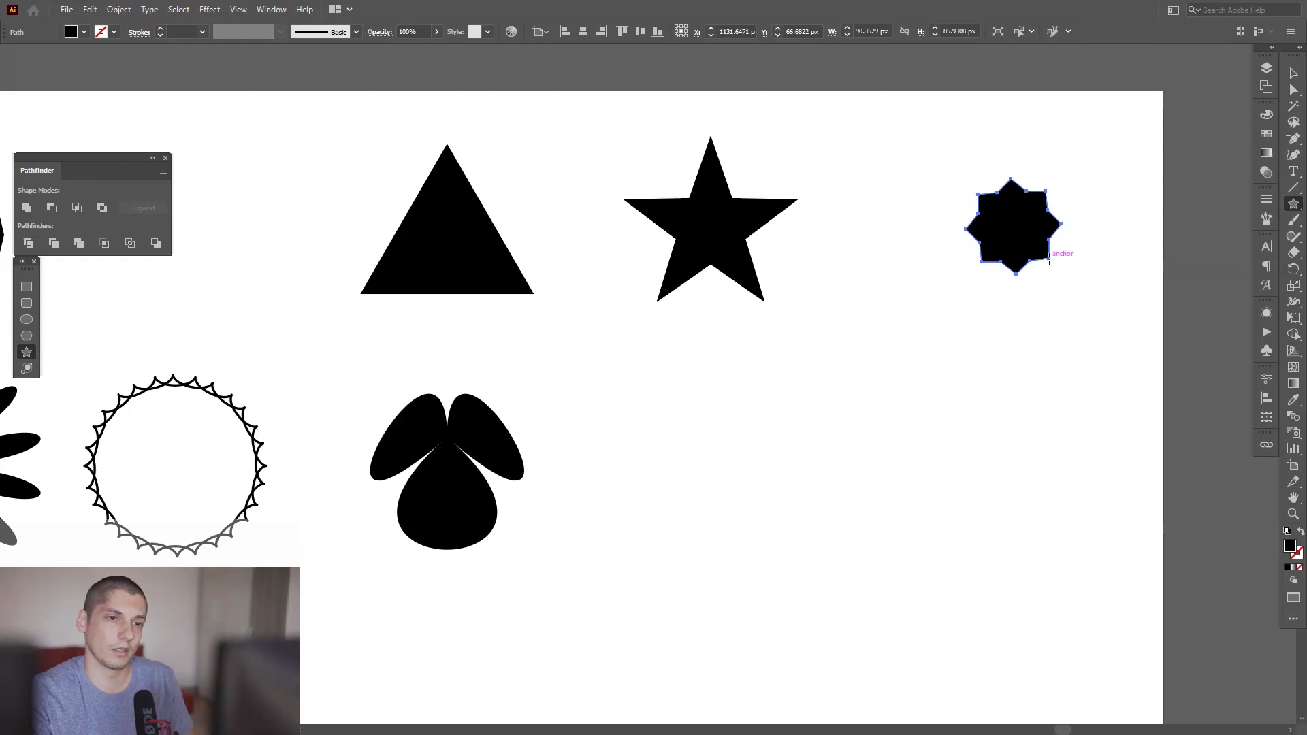
Enlarge the eight-pointed star to about 83 px and duplicate both stars below the originals
key("v")
left_click_drag(1055, 205, 1081, 195)
left_click(686, 219, "shift")
left_click_drag(686, 219, 732, 458)
left_click(762, 551)
Open the Pucker & Bloat effect for the lower five-pointed star
scroll(762, 551, "up", 1)
left_click_drag(761, 551, 756, 482)
left_click(693, 354)
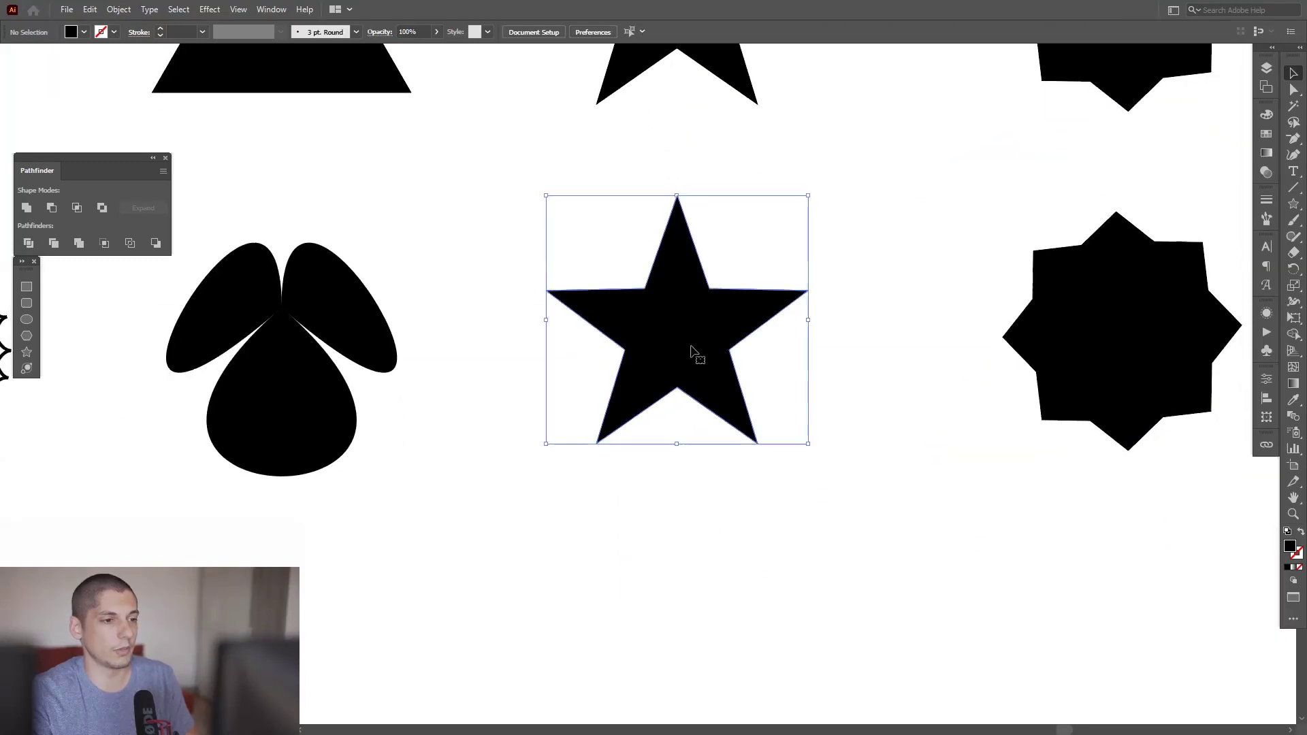
left_click(214, 13)
mouse_move(285, 123)
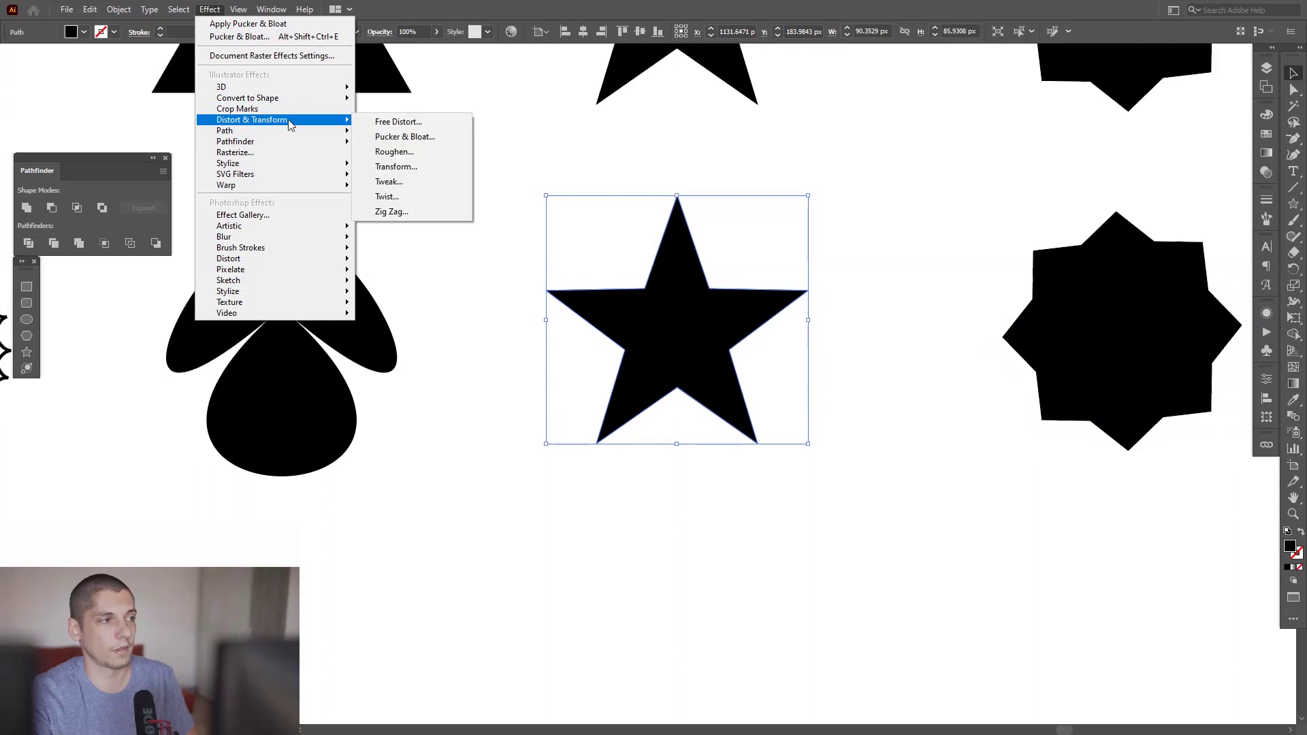
left_click(416, 134)
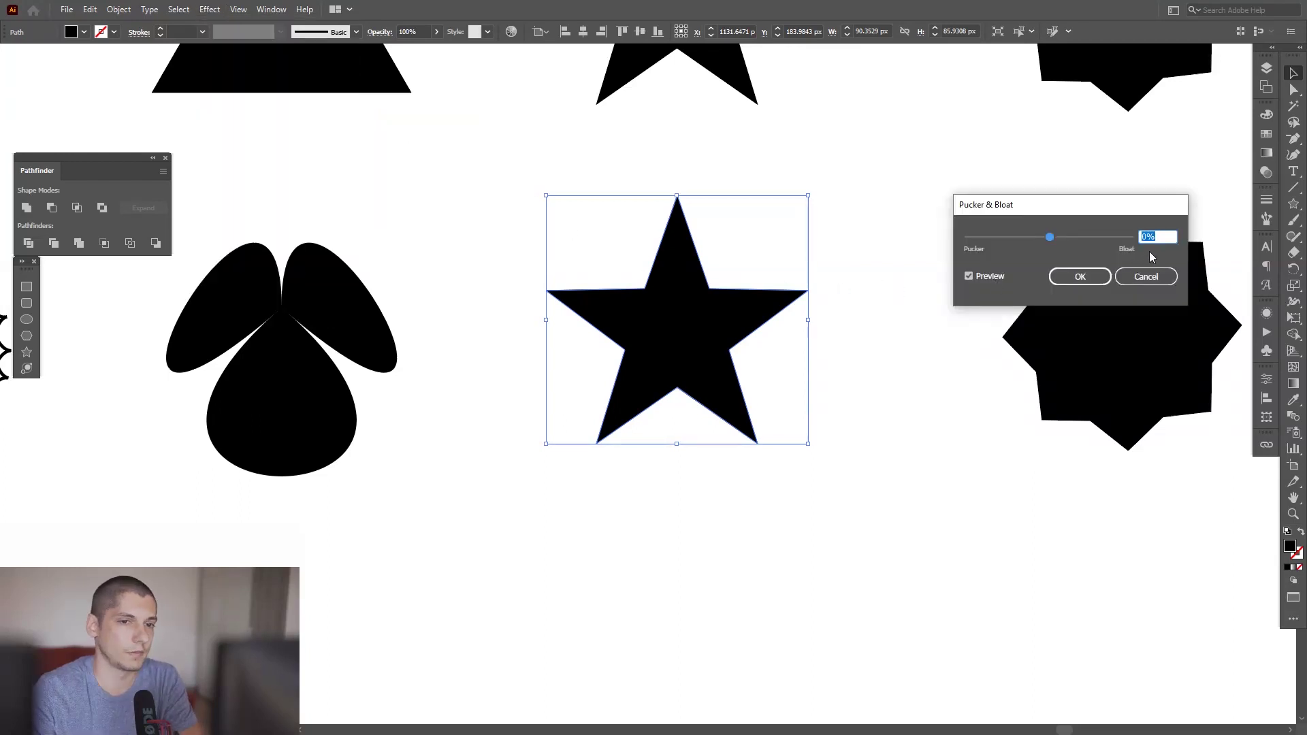
Preview puckers on the lower five-pointed star, including -63% and -51%
scroll(1154, 239, "down", 20)
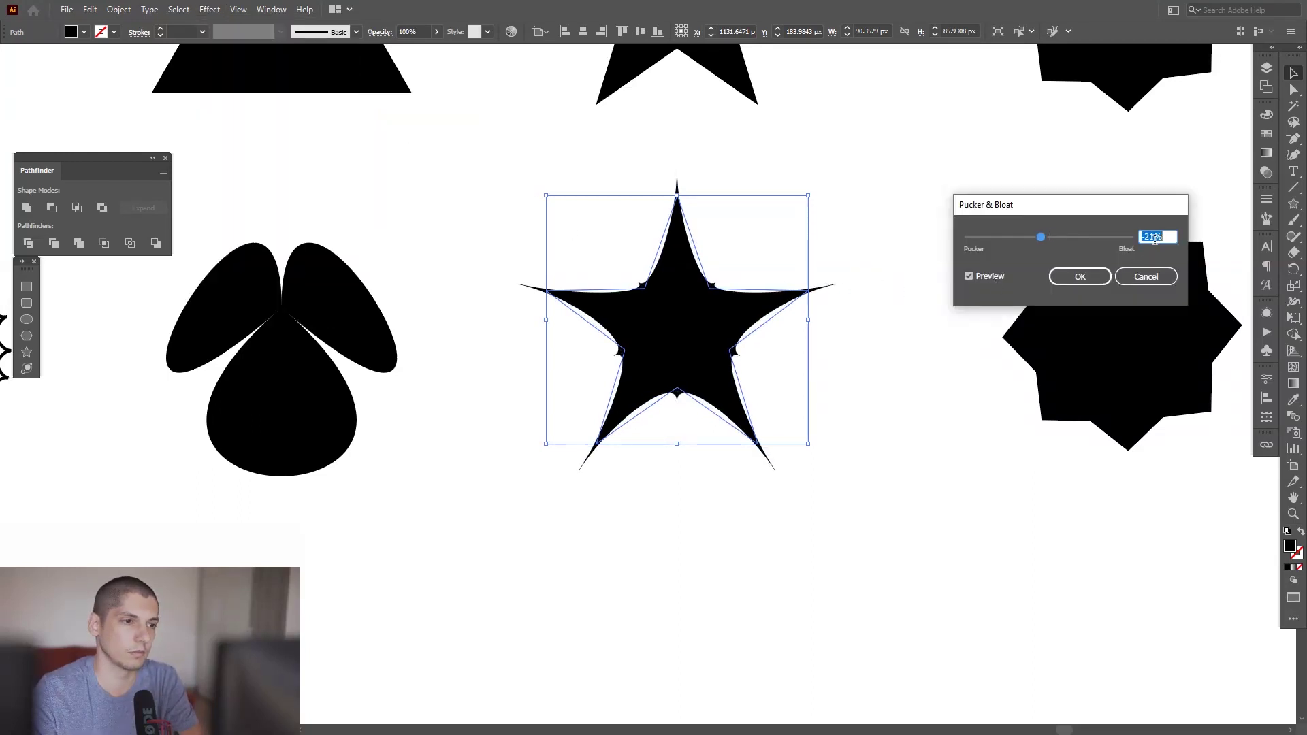
scroll(1154, 239, "up", 14)
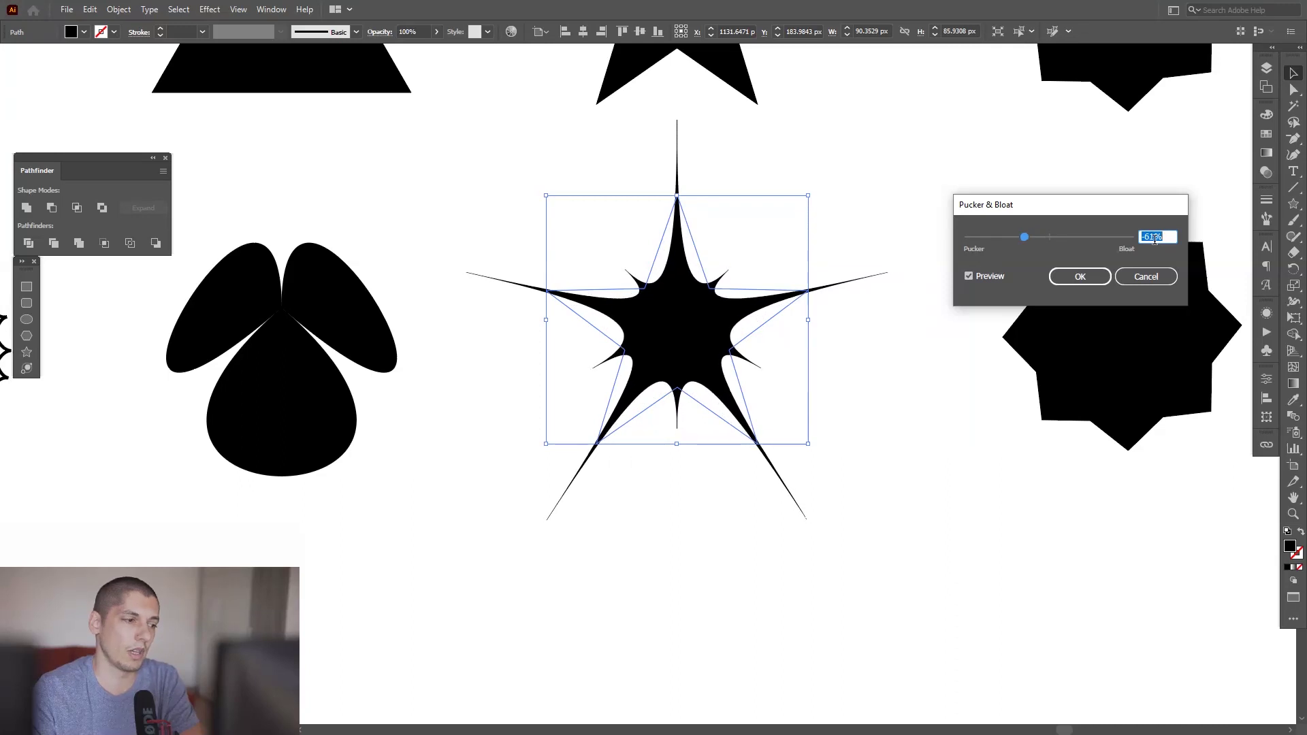
scroll(1154, 239, "up", 4)
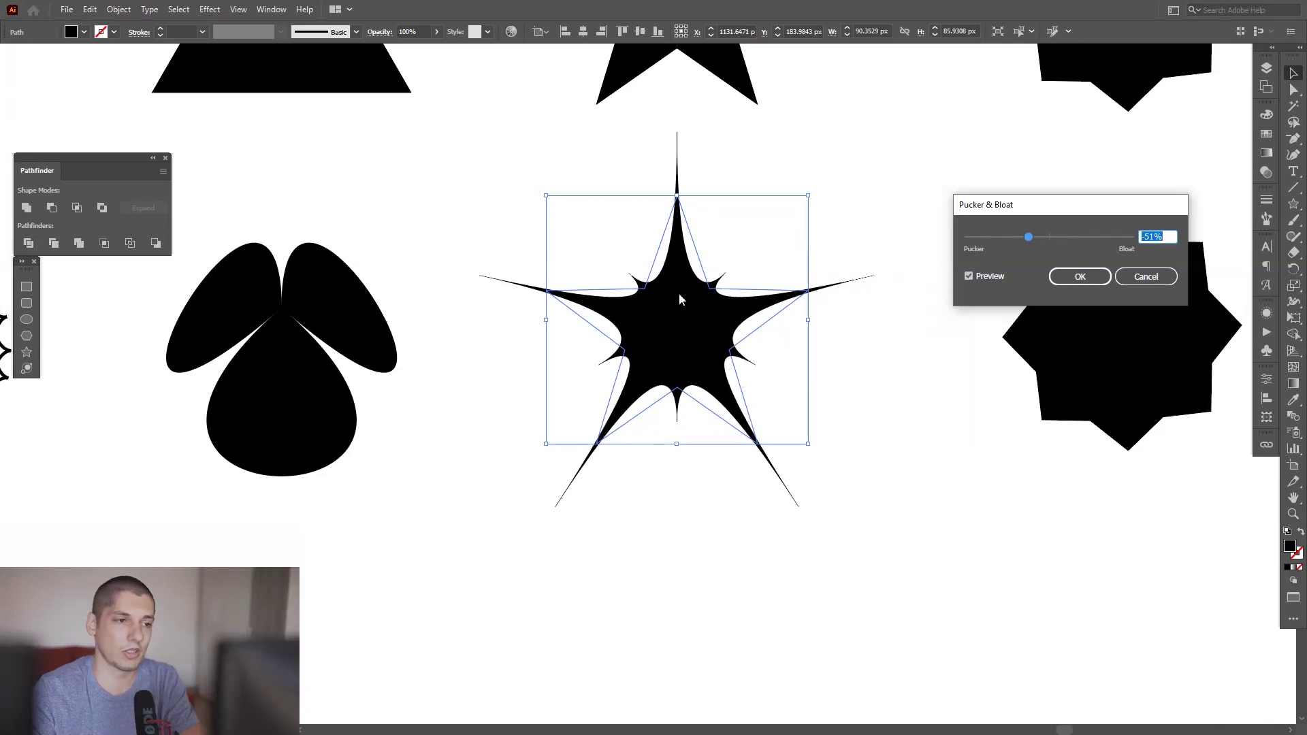
Apply a 100% bloat to the lower five-pointed star to turn it into a ten-petal flower
left_click_drag(1046, 236, 1090, 236)
scroll(1164, 237, "up", 2)
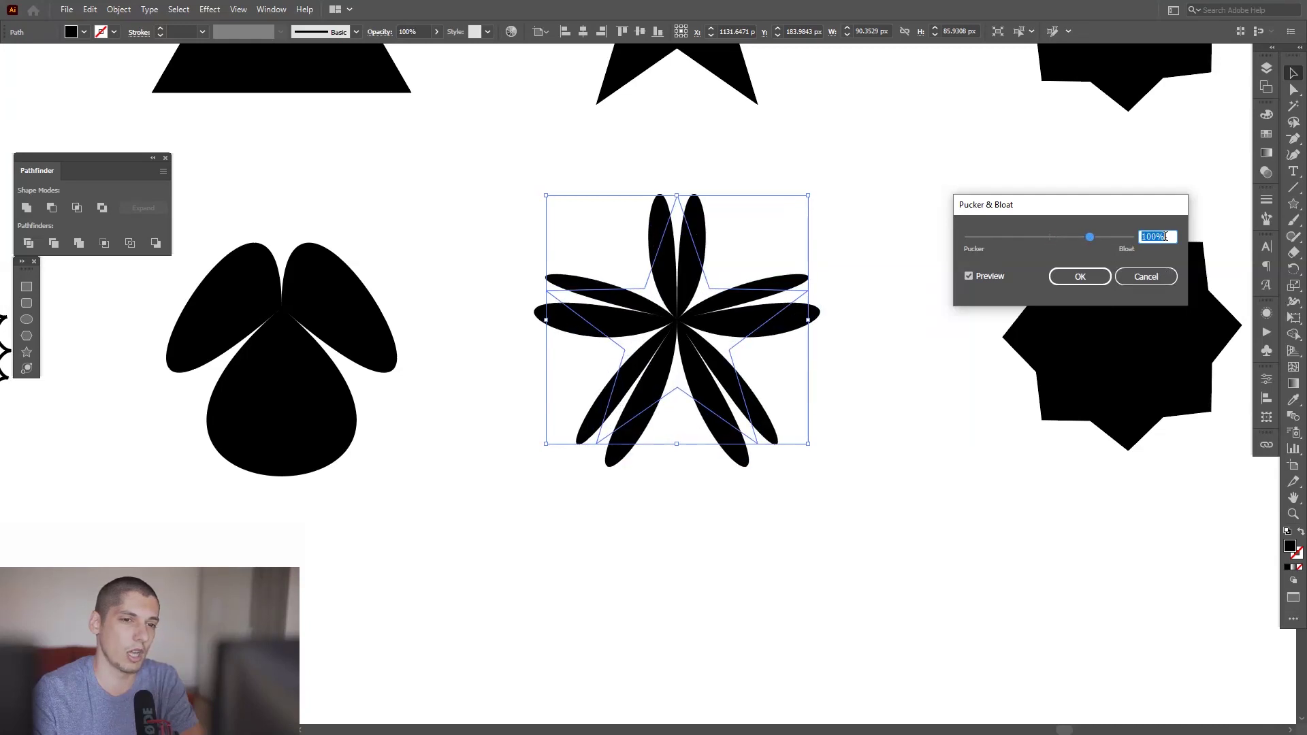
left_click(1079, 279)
left_click(892, 370)
Open the Pucker & Bloat effect for the lower eight-pointed star
key("space")
left_click_drag(904, 406, 660, 430)
left_click(910, 388)
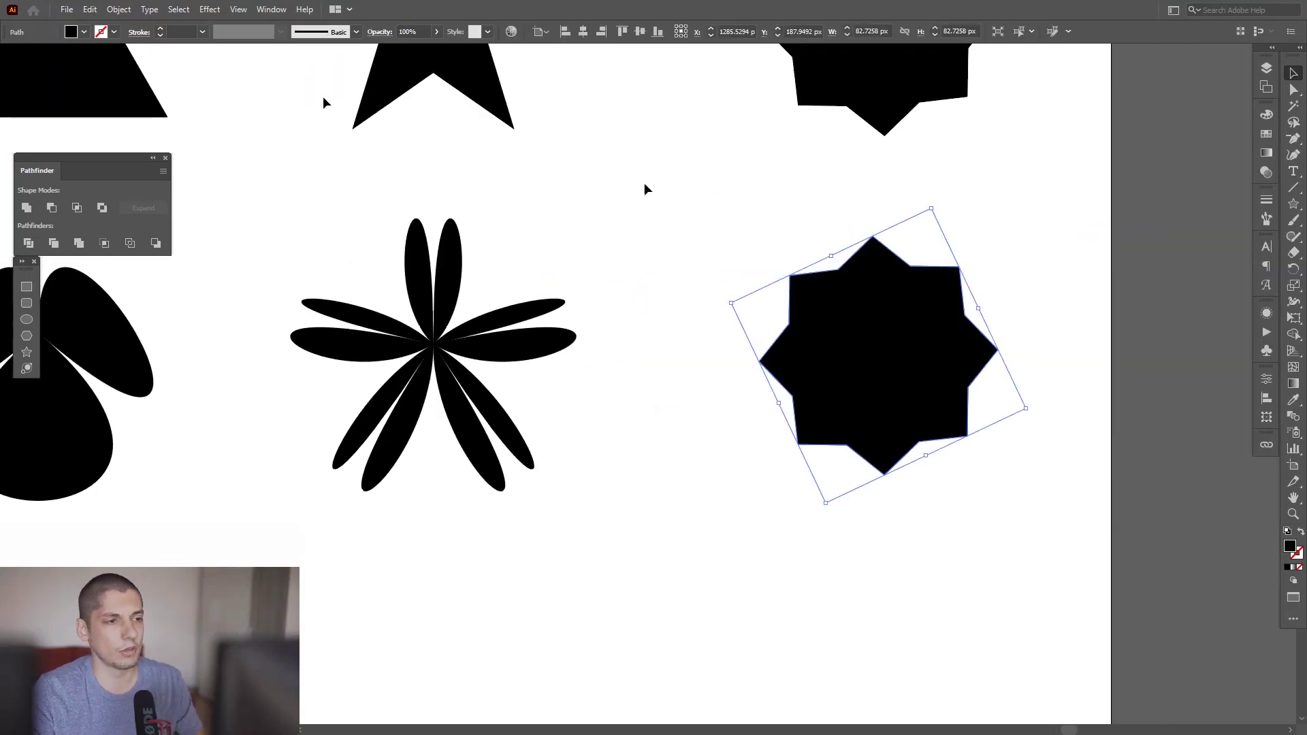
left_click(204, 11)
mouse_move(270, 121)
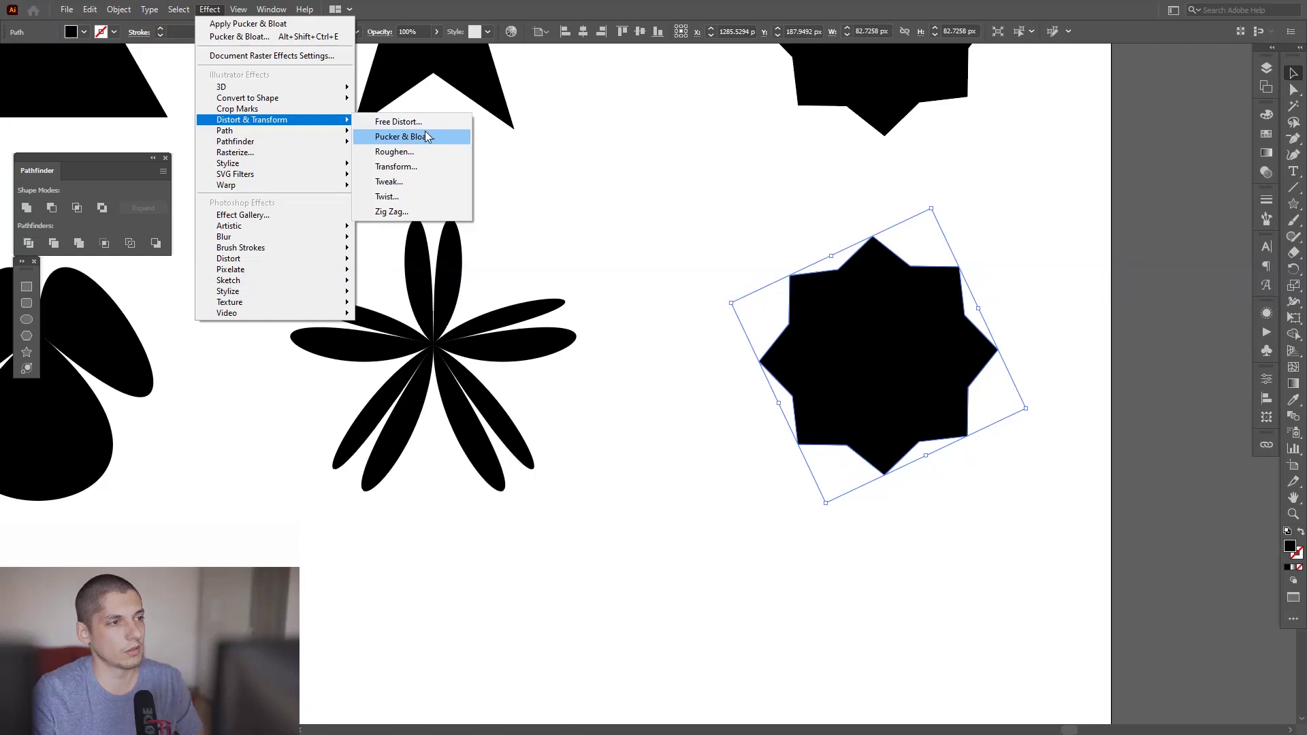
left_click(402, 137)
left_click_drag(1136, 210, 1160, 121)
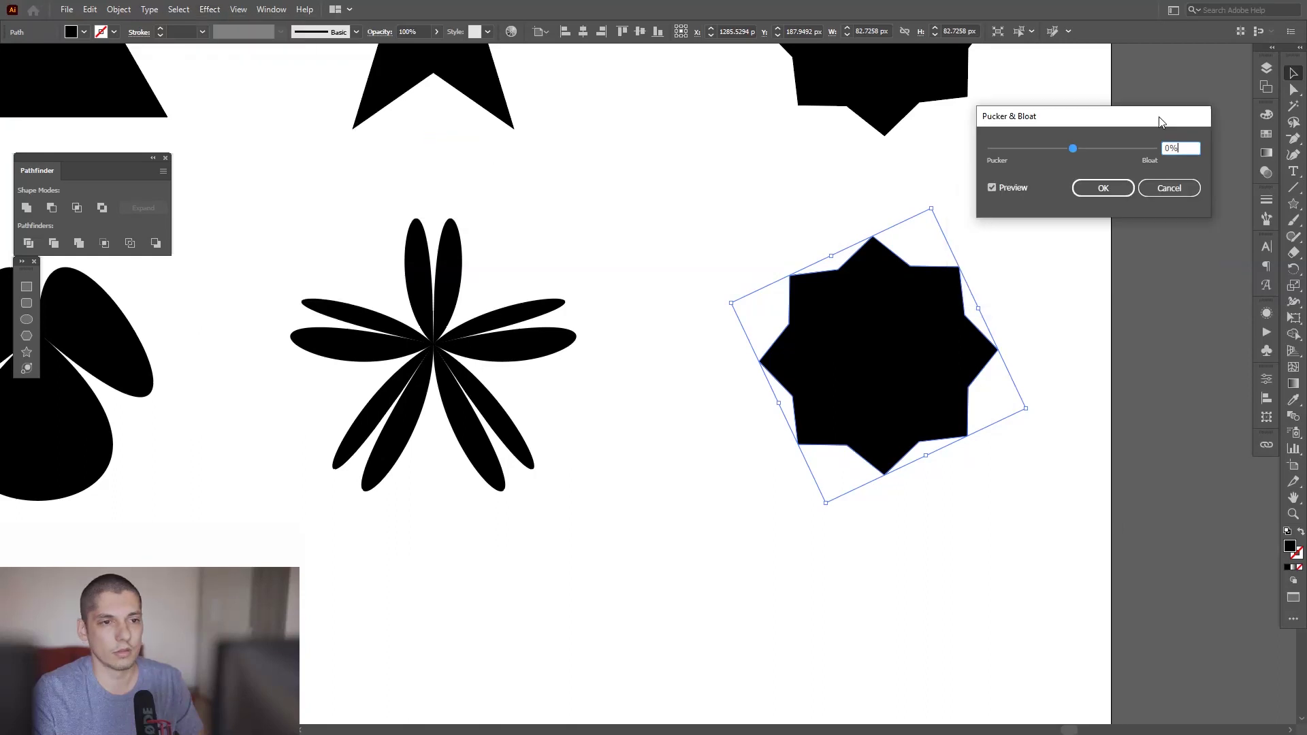
Preview negative pucker values on the lower eight-pointed star to form a spiky burst
scroll(1169, 146, "down", 20)
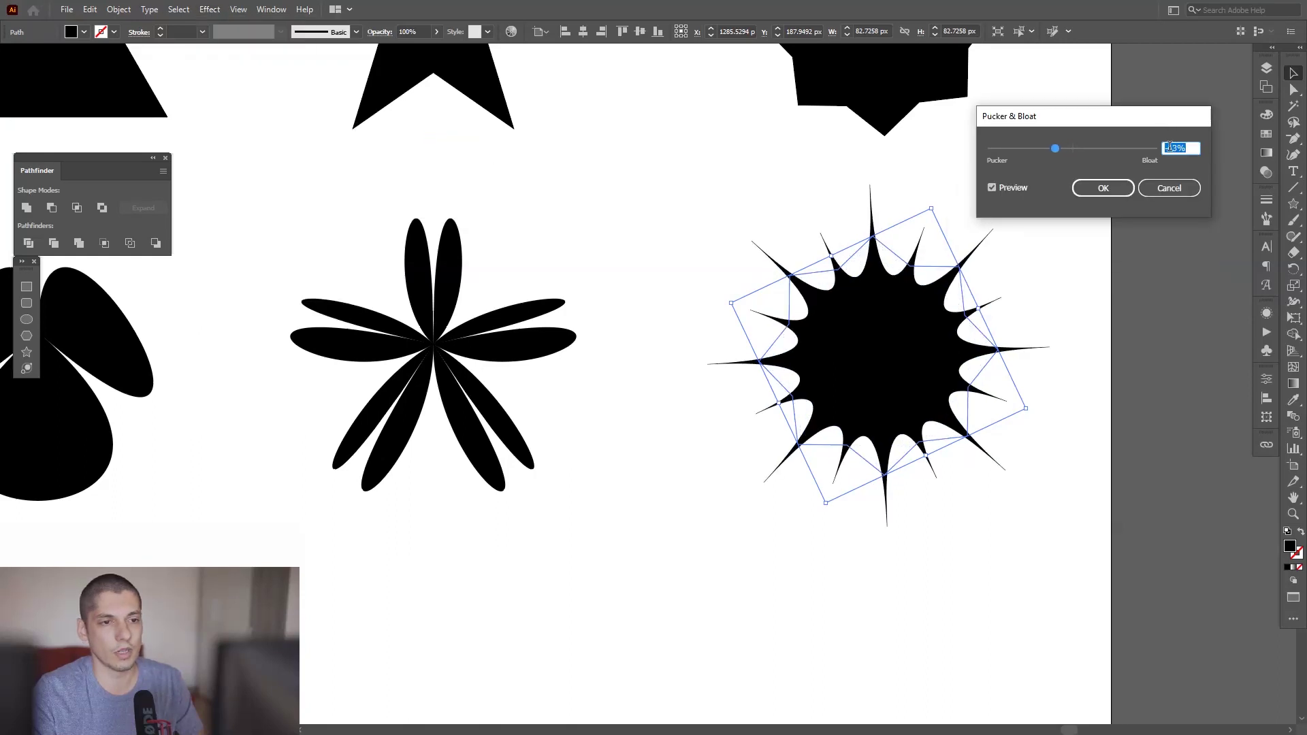
scroll(1169, 146, "up", 2)
scroll(1169, 146, "down", 1)
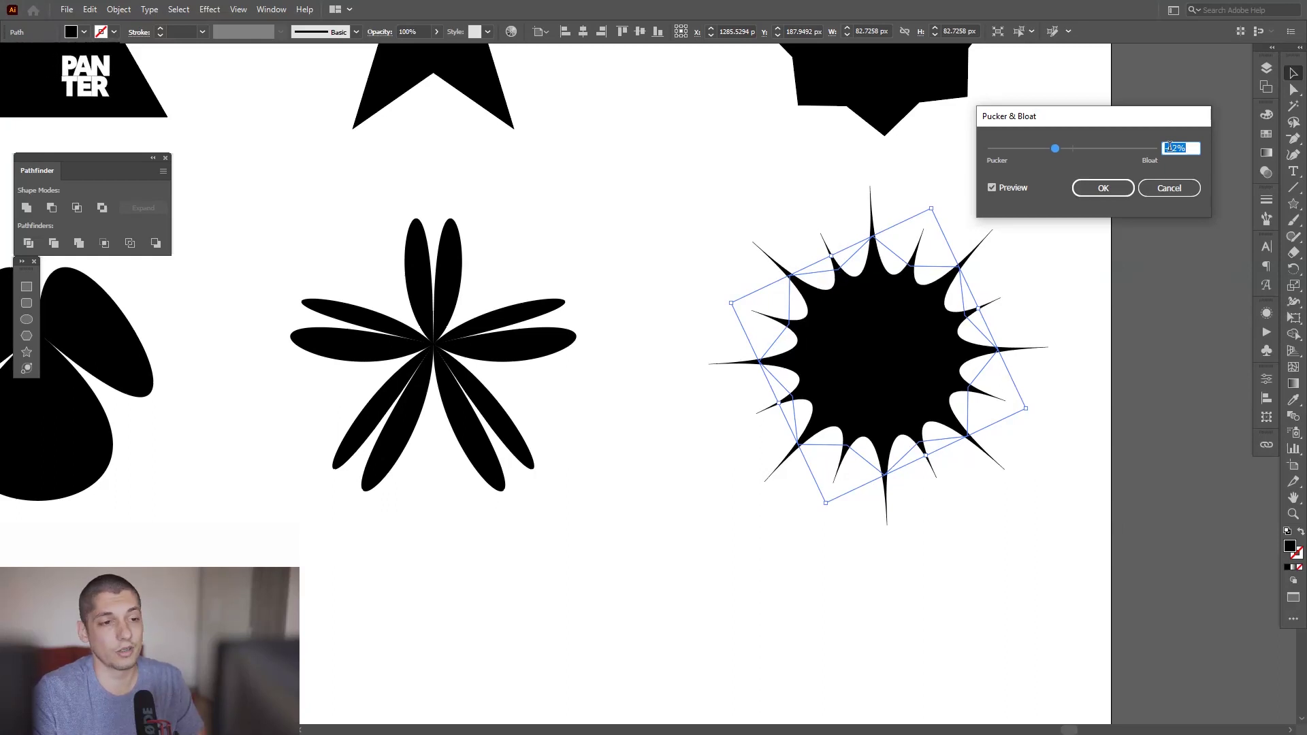
Apply a 99% bloat to the lower eight-pointed star to turn it into a sixteen-petal flower, then deselect it
key("Up")
key("Up")
key("Up")
scroll(1169, 146, "up", 20)
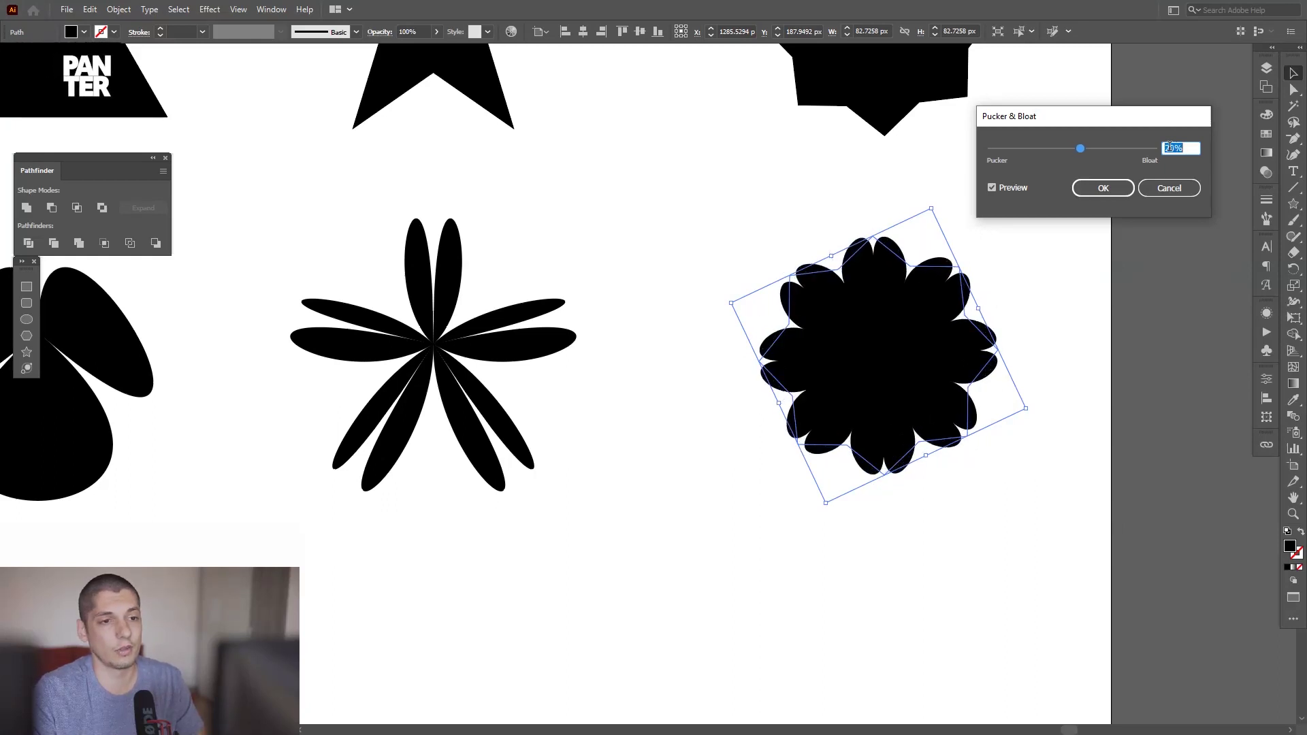
scroll(1169, 147, "up", 20)
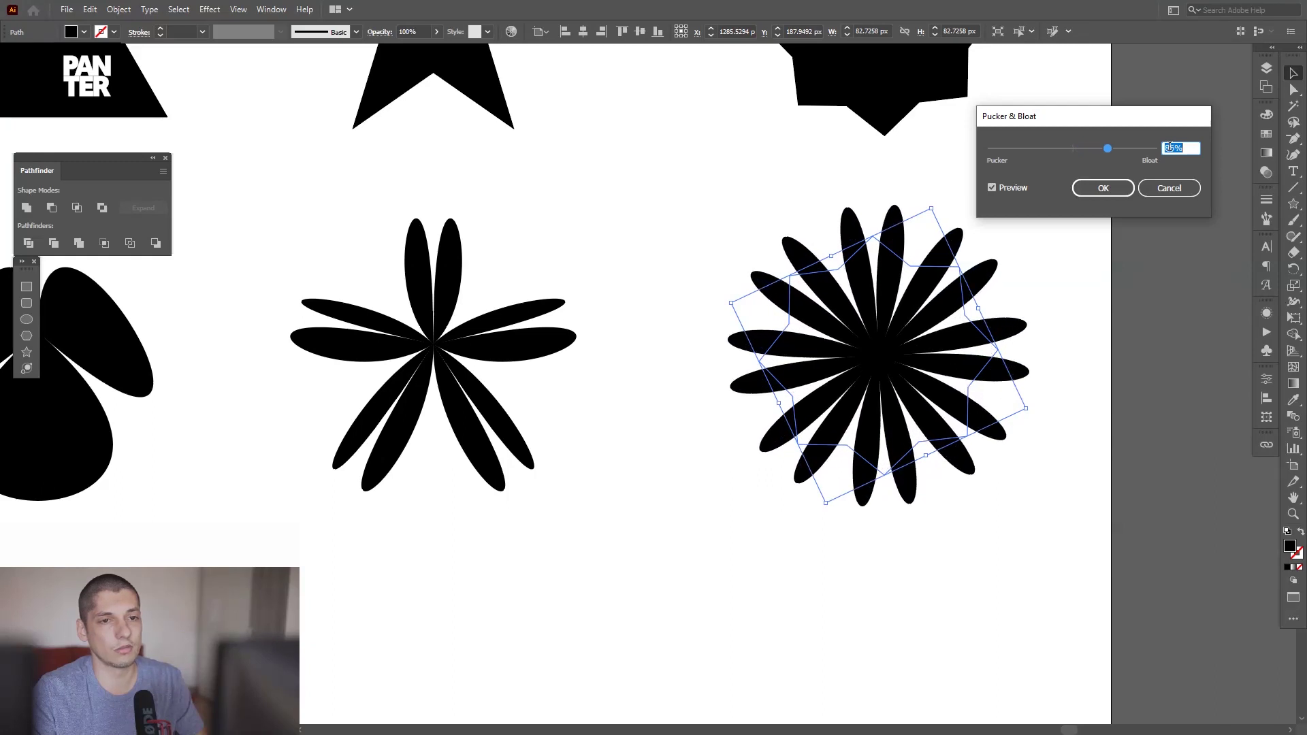
scroll(1169, 147, "up", 9)
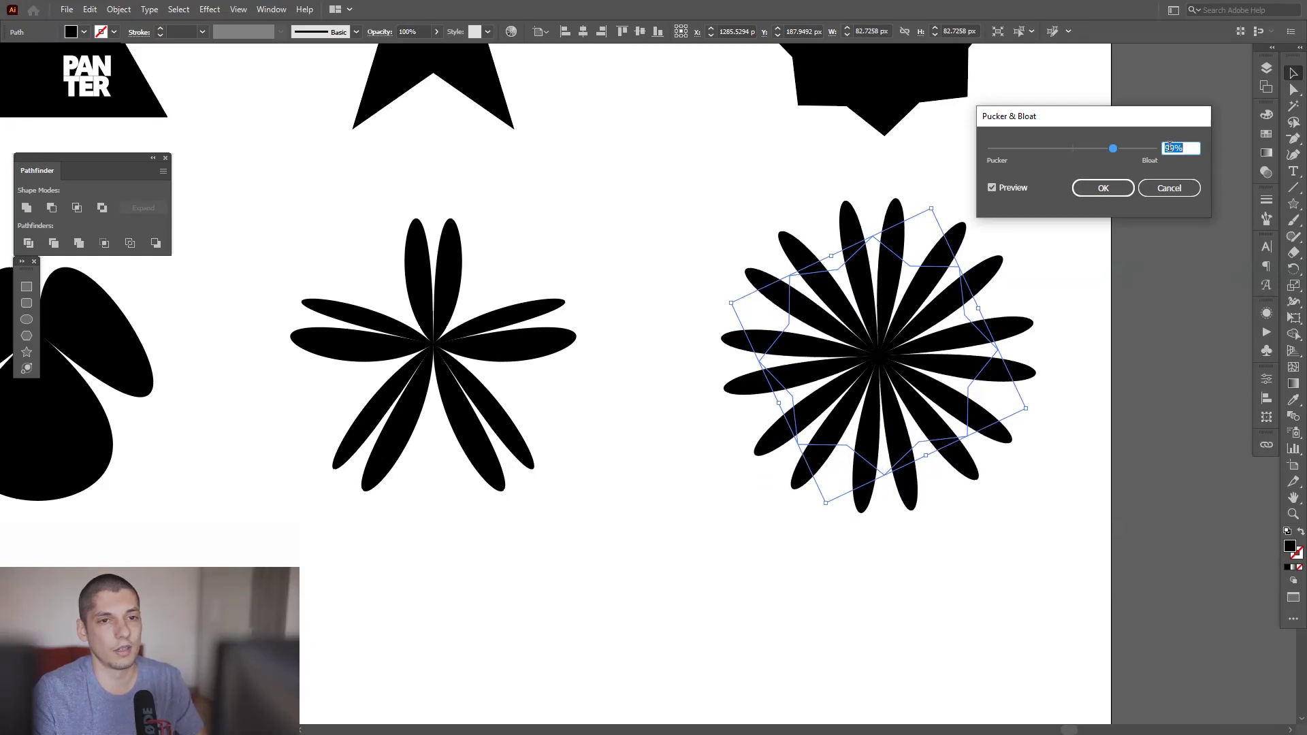
left_click(1108, 189)
left_click(1063, 338)
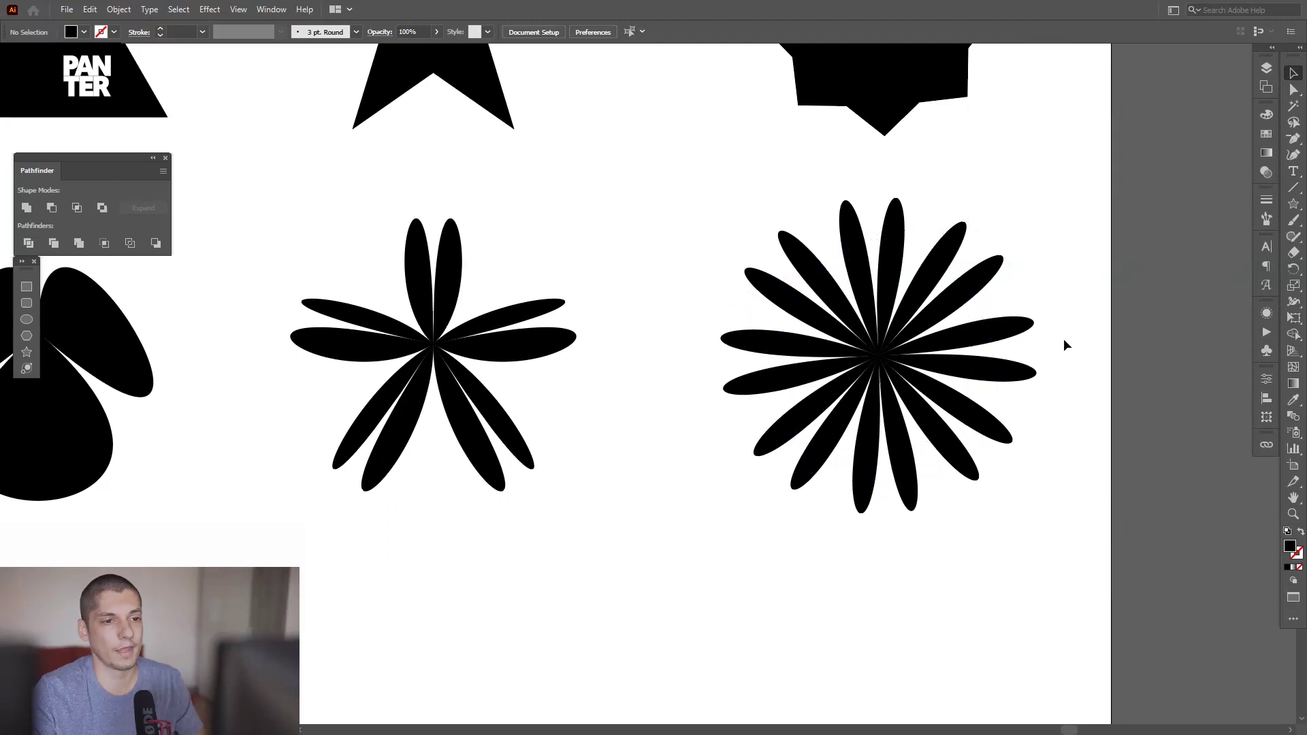
Review the whole artboard with all base shapes and their puckered and bloated variants
scroll(1063, 338, "down", 3)
left_click_drag(866, 462, 1014, 356)
scroll(1027, 429, "down", 2)
scroll(916, 373, "up", 2)
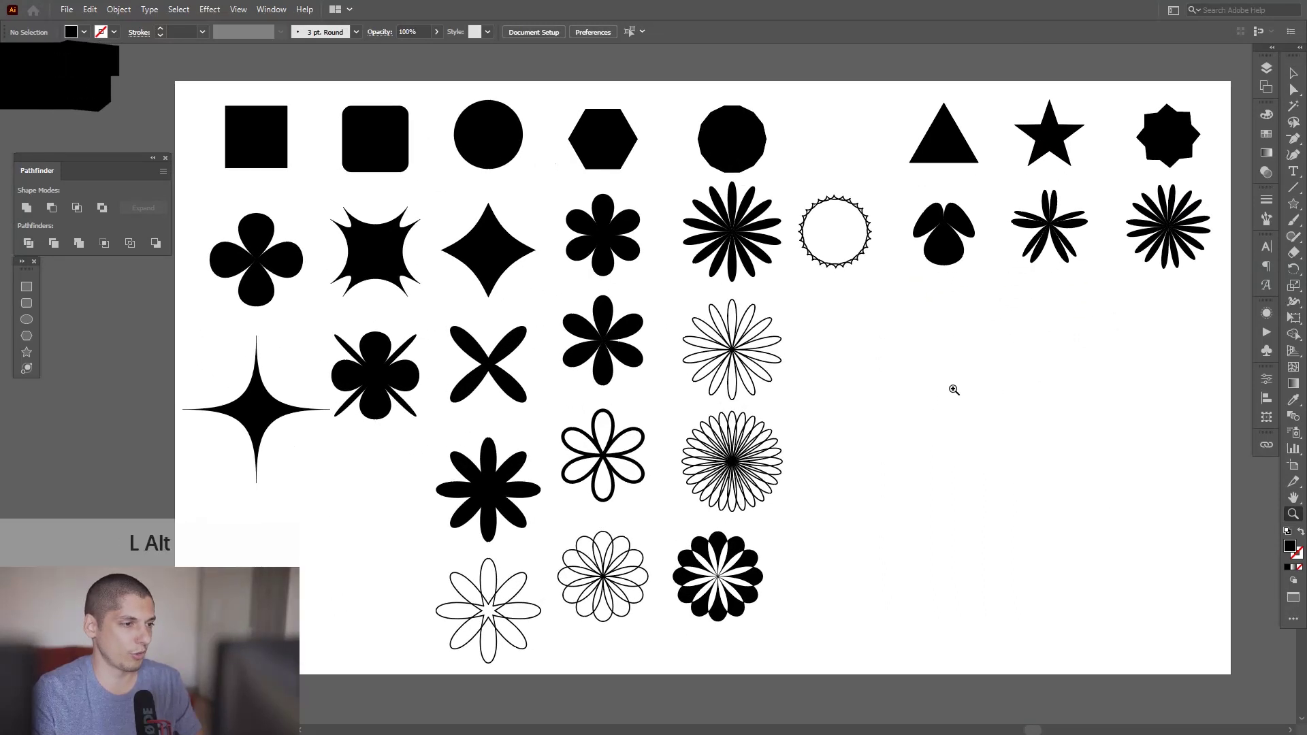
left_click_drag(936, 405, 939, 417)
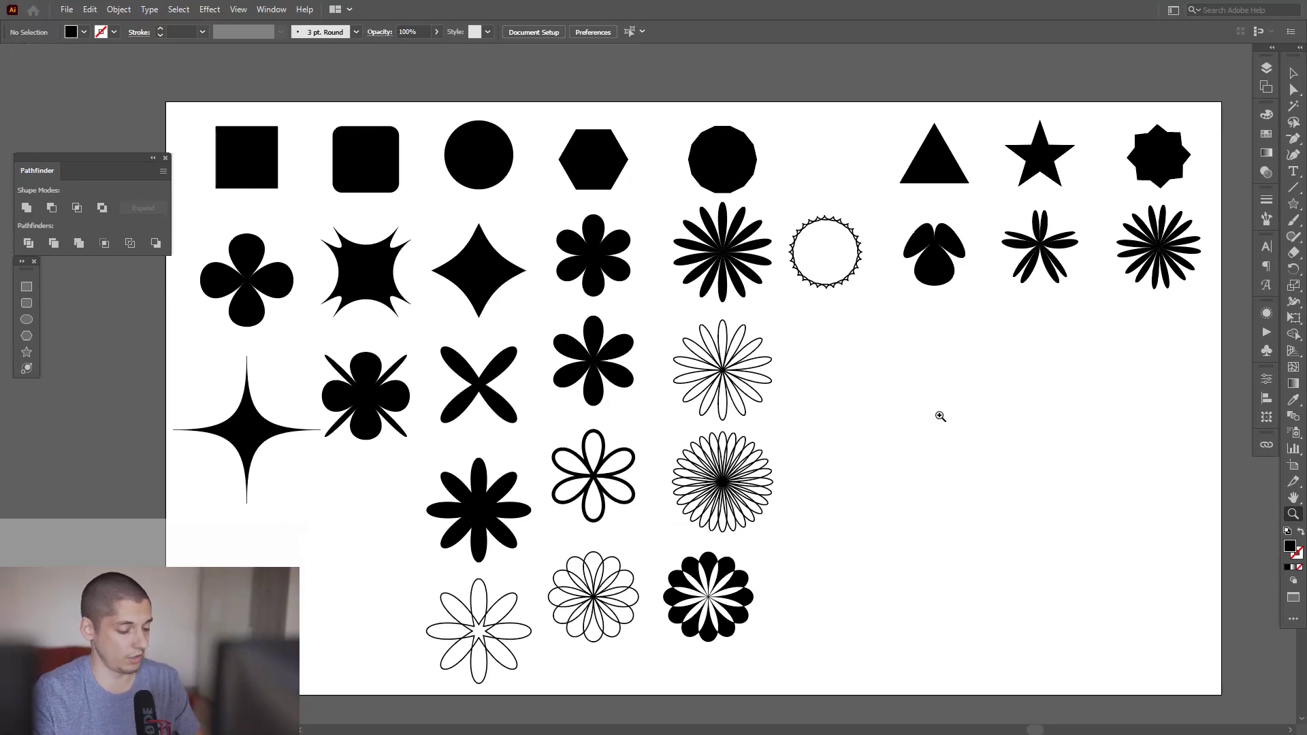
key("v")
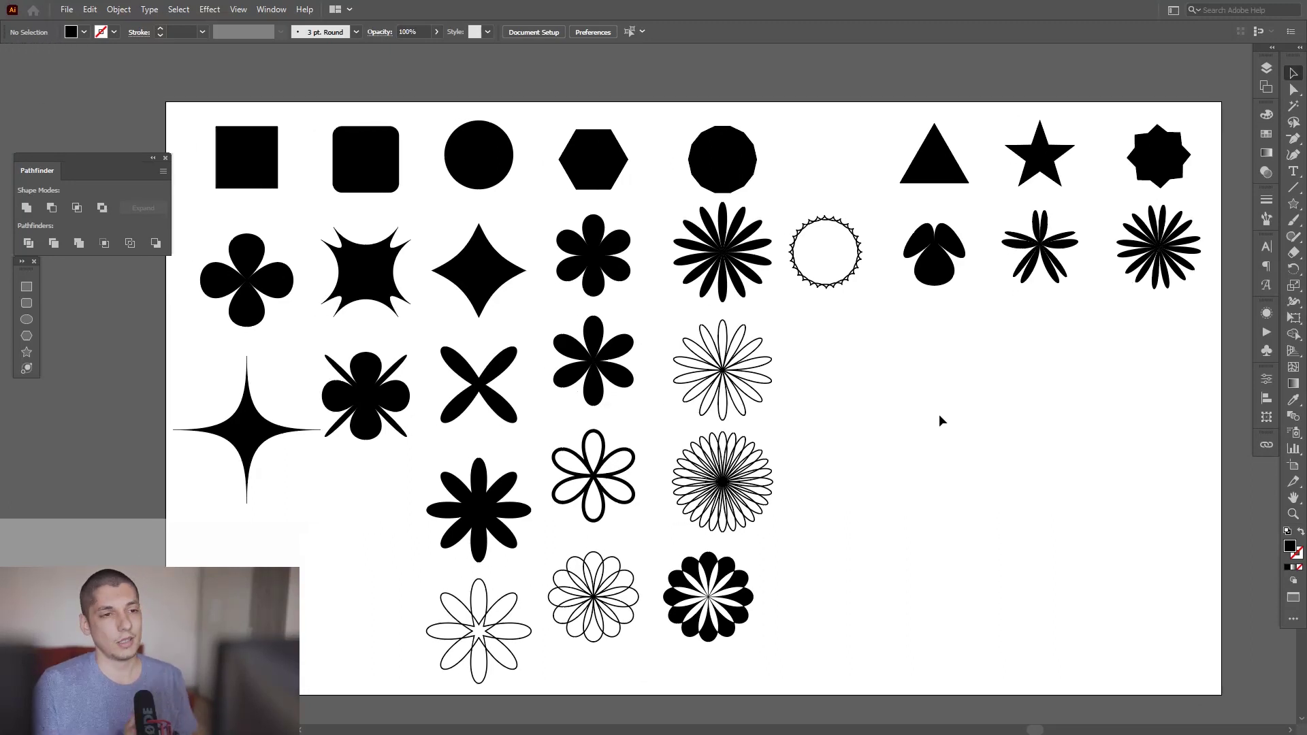